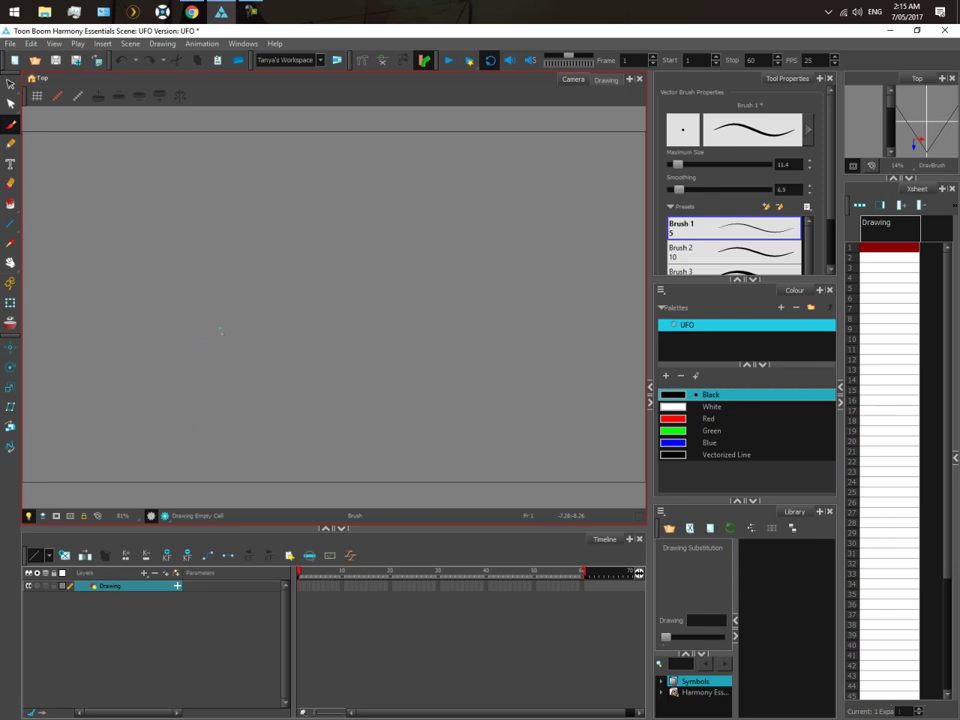
{"action": "mouse_move", "coordinate": [234, 348]}
{"action": "left_mouse_down"}
{"action": "mouse_move", "coordinate": [235, 315]}
{"action": "mouse_move", "coordinate": [214, 296]}
{"action": "mouse_move", "coordinate": [193, 320]}
{"action": "mouse_move", "coordinate": [191, 349]}
{"action": "mouse_move", "coordinate": [208, 351]}
{"action": "mouse_move", "coordinate": [190, 350]}
{"action": "mouse_move", "coordinate": [272, 364]}
{"action": "left_mouse_up"}
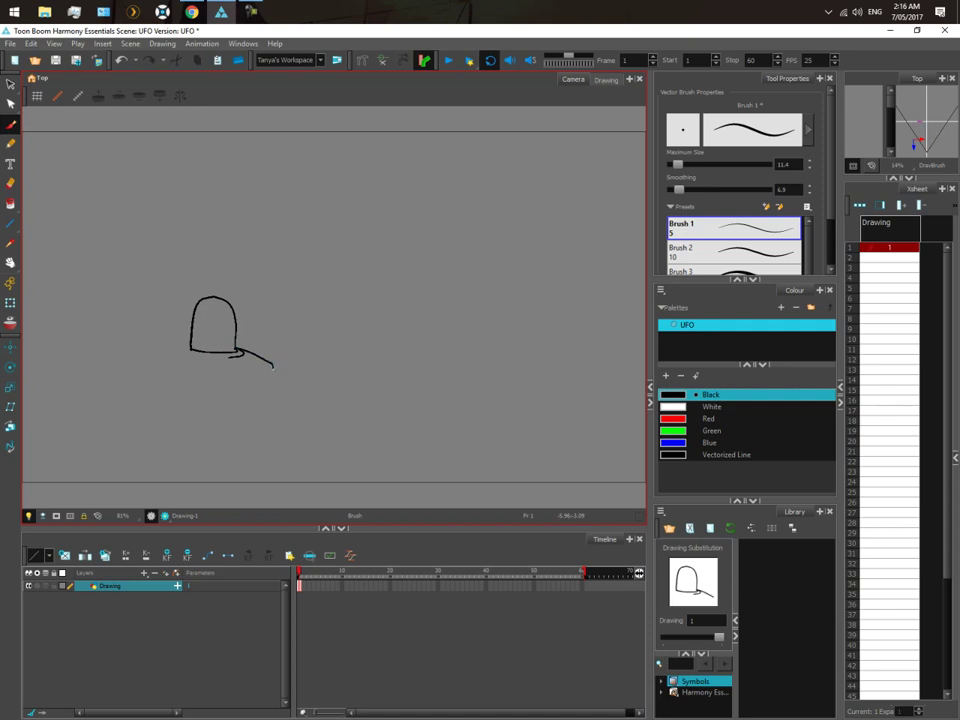
{"action": "left_click_drag", "start_coordinate": [190, 350], "coordinate": [148, 352]}
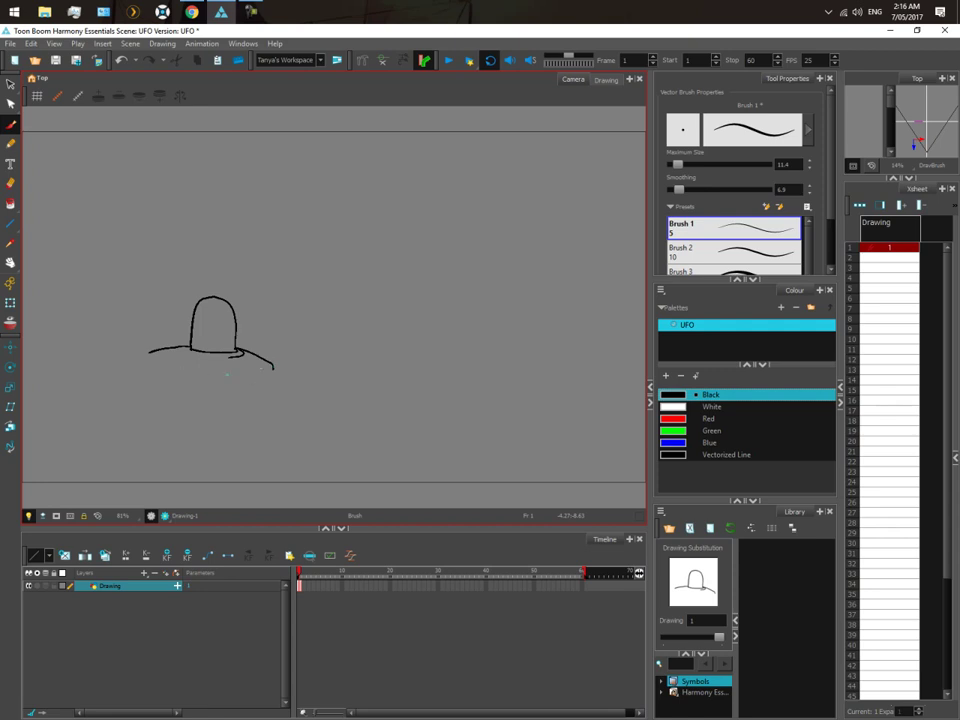
{"action": "mouse_move", "coordinate": [274, 377]}
{"action": "left_mouse_down"}
{"action": "mouse_move", "coordinate": [192, 389]}
{"action": "mouse_move", "coordinate": [150, 370]}
{"action": "mouse_move", "coordinate": [148, 354]}
{"action": "left_mouse_up"}
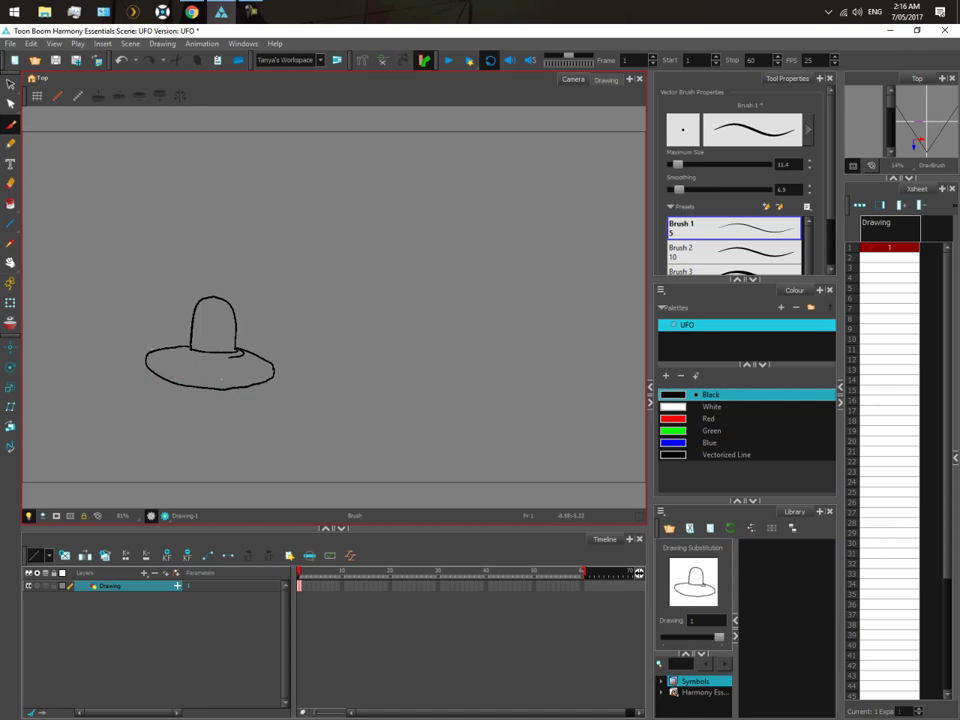
{"action": "key", "text": "ctrl+a"}
{"action": "key", "text": "Delete"}
- Draw the UFO's tall dome and wide oval saucer body in black, using brush maximum size 12.6 and smoothing 11.9
{"action": "left_click", "coordinate": [678, 164]}
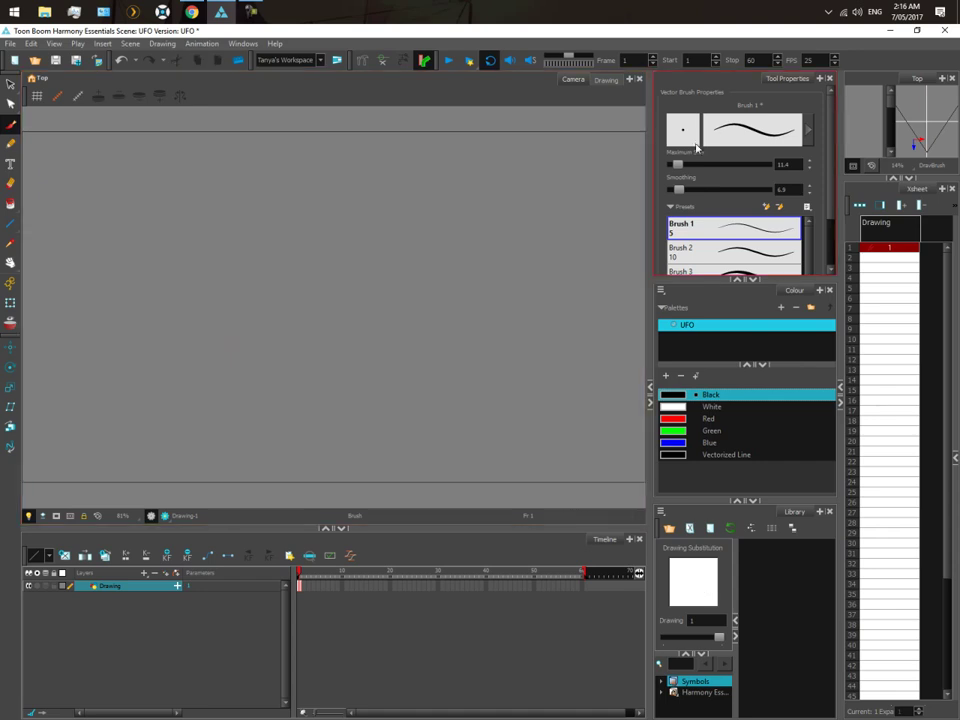
{"action": "left_click_drag", "start_coordinate": [678, 189], "coordinate": [684, 189]}
{"action": "mouse_move", "coordinate": [186, 305]}
{"action": "left_mouse_down"}
{"action": "mouse_move", "coordinate": [186, 264]}
{"action": "mouse_move", "coordinate": [212, 240]}
{"action": "mouse_move", "coordinate": [238, 270]}
{"action": "mouse_move", "coordinate": [243, 311]}
{"action": "mouse_move", "coordinate": [186, 316]}
{"action": "left_mouse_up"}
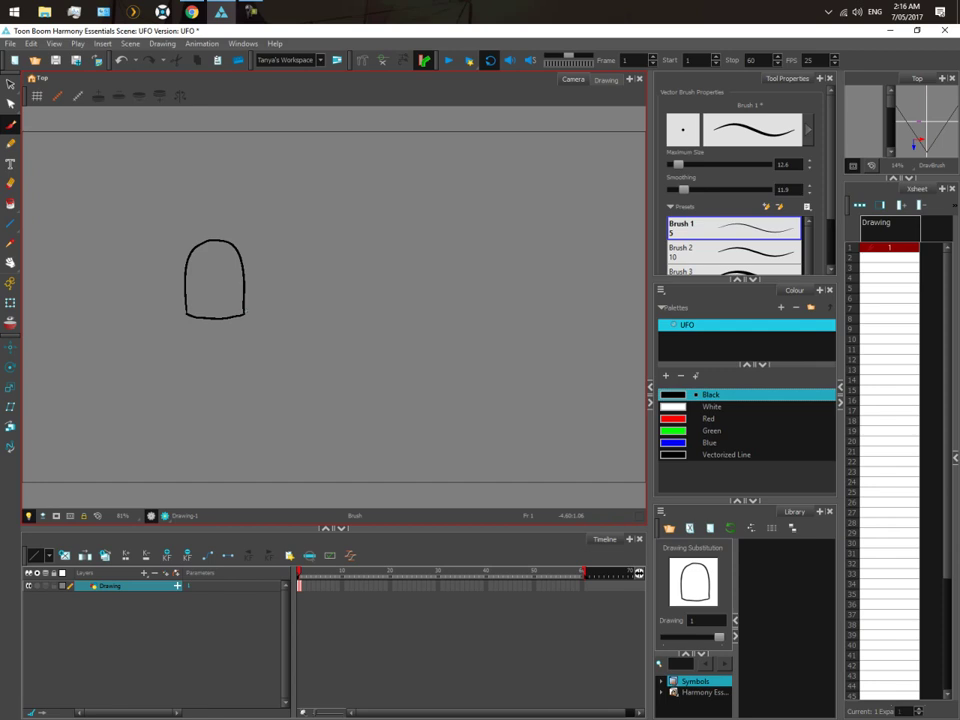
{"action": "mouse_move", "coordinate": [244, 312]}
{"action": "left_mouse_down"}
{"action": "mouse_move", "coordinate": [276, 314]}
{"action": "mouse_move", "coordinate": [306, 339]}
{"action": "mouse_move", "coordinate": [220, 358]}
{"action": "mouse_move", "coordinate": [167, 357]}
{"action": "mouse_move", "coordinate": [118, 339]}
{"action": "mouse_move", "coordinate": [116, 327]}
{"action": "mouse_move", "coordinate": [183, 306]}
{"action": "left_mouse_up"}
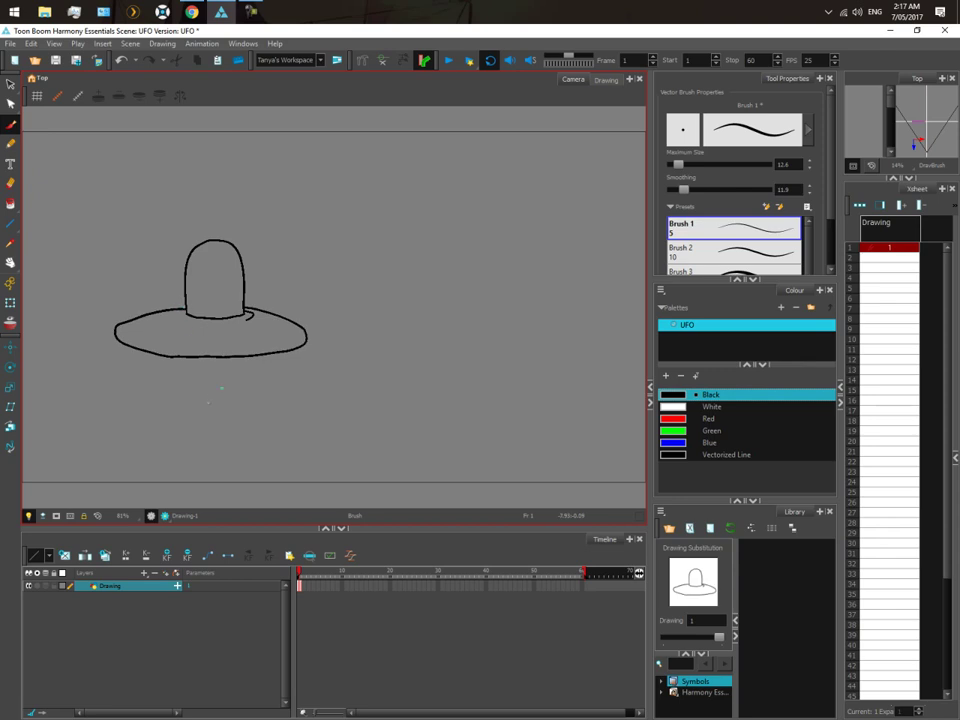
- Draw a row of five small rectangular windows along the lower rim of the saucer
{"action": "mouse_move", "coordinate": [287, 337]}
{"action": "left_mouse_down"}
{"action": "mouse_move", "coordinate": [300, 331]}
{"action": "mouse_move", "coordinate": [280, 338]}
{"action": "left_mouse_up"}
{"action": "mouse_move", "coordinate": [190, 340]}
{"action": "left_mouse_down"}
{"action": "mouse_move", "coordinate": [211, 340]}
{"action": "mouse_move", "coordinate": [211, 349]}
{"action": "mouse_move", "coordinate": [190, 340]}
{"action": "left_mouse_up"}
{"action": "mouse_move", "coordinate": [133, 330]}
{"action": "left_mouse_down"}
{"action": "mouse_move", "coordinate": [121, 323]}
{"action": "mouse_move", "coordinate": [116, 333]}
{"action": "mouse_move", "coordinate": [135, 345]}
{"action": "mouse_move", "coordinate": [175, 335]}
{"action": "mouse_move", "coordinate": [170, 350]}
{"action": "mouse_move", "coordinate": [154, 349]}
{"action": "left_mouse_up"}
{"action": "mouse_move", "coordinate": [236, 340]}
{"action": "left_mouse_down"}
{"action": "mouse_move", "coordinate": [236, 349]}
{"action": "mouse_move", "coordinate": [256, 339]}
{"action": "mouse_move", "coordinate": [237, 351]}
{"action": "left_mouse_up"}
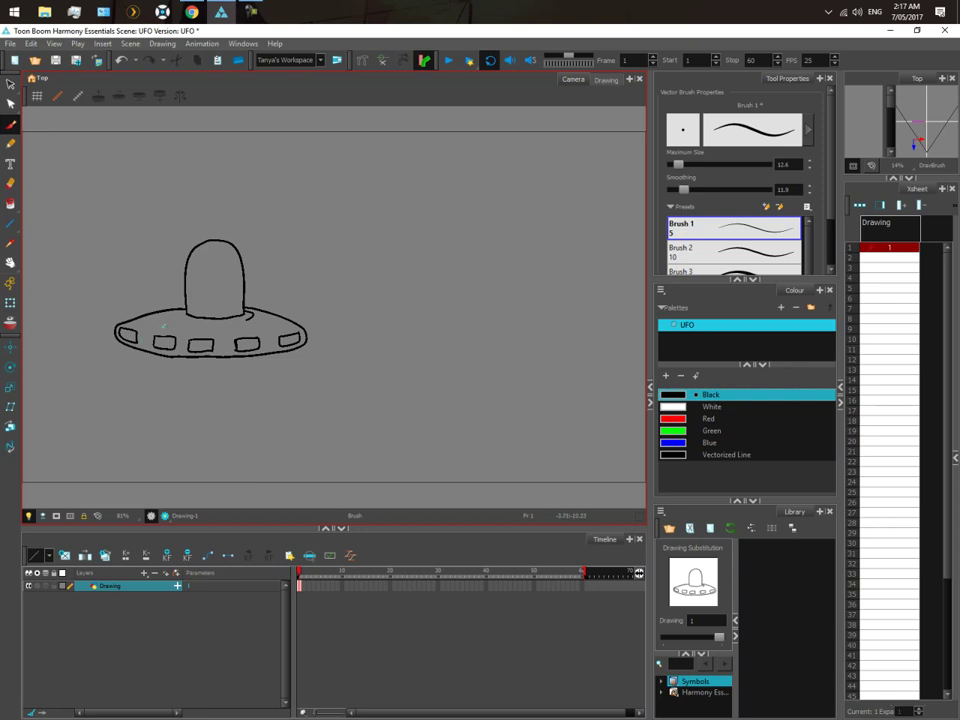
- Draw a small hull panel left of the dome and an alien pilot inside the dome
{"action": "left_click_drag", "start_coordinate": [168, 316], "coordinate": [146, 323]}
{"action": "left_click_drag", "start_coordinate": [214, 309], "coordinate": [241, 311]}
{"action": "mouse_move", "coordinate": [212, 263]}
{"action": "left_mouse_down"}
{"action": "mouse_move", "coordinate": [199, 270]}
{"action": "mouse_move", "coordinate": [203, 300]}
{"action": "mouse_move", "coordinate": [229, 289]}
{"action": "mouse_move", "coordinate": [207, 293]}
{"action": "mouse_move", "coordinate": [210, 283]}
{"action": "mouse_move", "coordinate": [226, 294]}
{"action": "mouse_move", "coordinate": [210, 292]}
{"action": "left_mouse_up"}
- Draw an antenna with a coiled tip on the hull, plus a riveted panel and a vented hatch on the saucer's upper surface
{"action": "left_click_drag", "start_coordinate": [156, 262], "coordinate": [168, 306]}
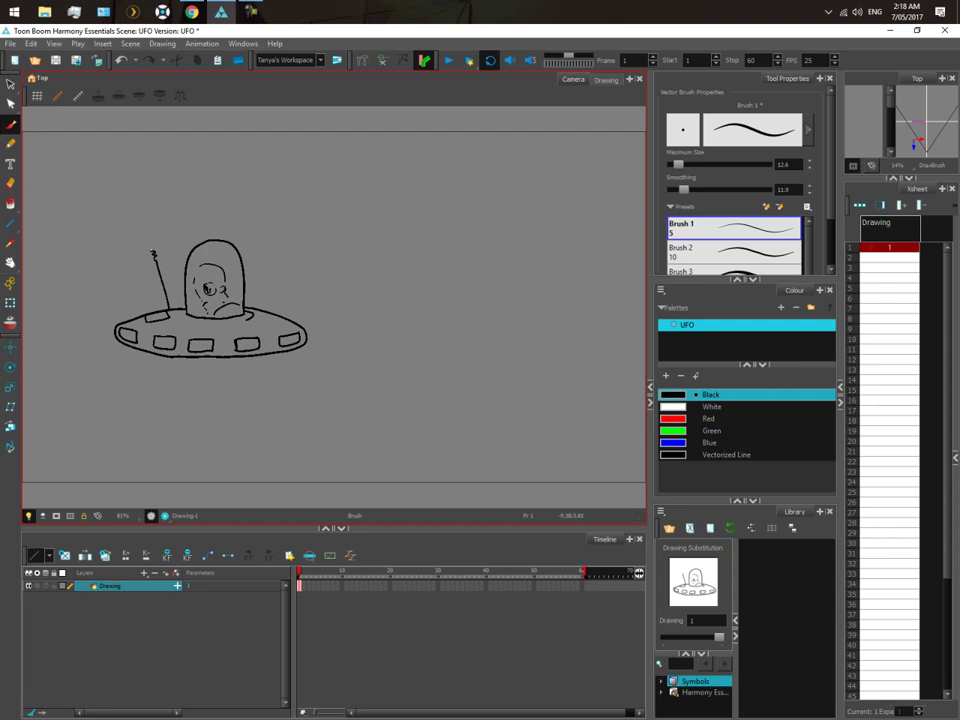
{"action": "left_click_drag", "start_coordinate": [151, 250], "coordinate": [153, 245]}
{"action": "left_click_drag", "start_coordinate": [213, 332], "coordinate": [188, 328]}
{"action": "left_click_drag", "start_coordinate": [259, 316], "coordinate": [261, 319]}
- Add a light cyan colour to the UFO palette with RGB 153, 228, 230
{"action": "left_click", "coordinate": [666, 377]}
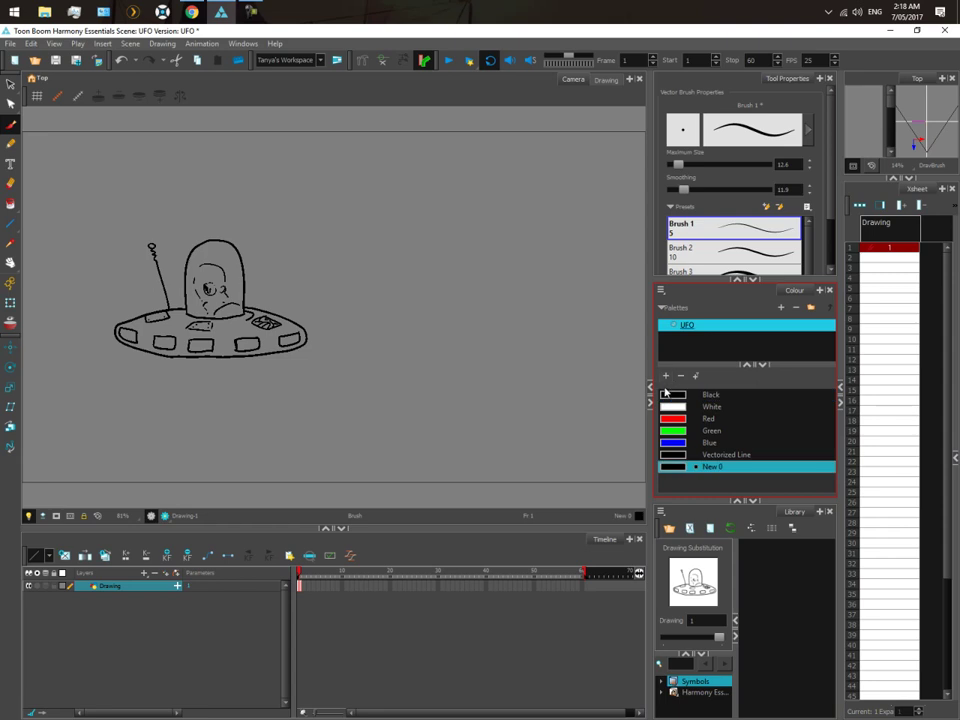
{"action": "double_click", "coordinate": [666, 467]}
{"action": "left_click", "coordinate": [428, 314]}
{"action": "left_click_drag", "start_coordinate": [428, 316], "coordinate": [437, 318]}
{"action": "left_click_drag", "start_coordinate": [396, 340], "coordinate": [410, 341]}
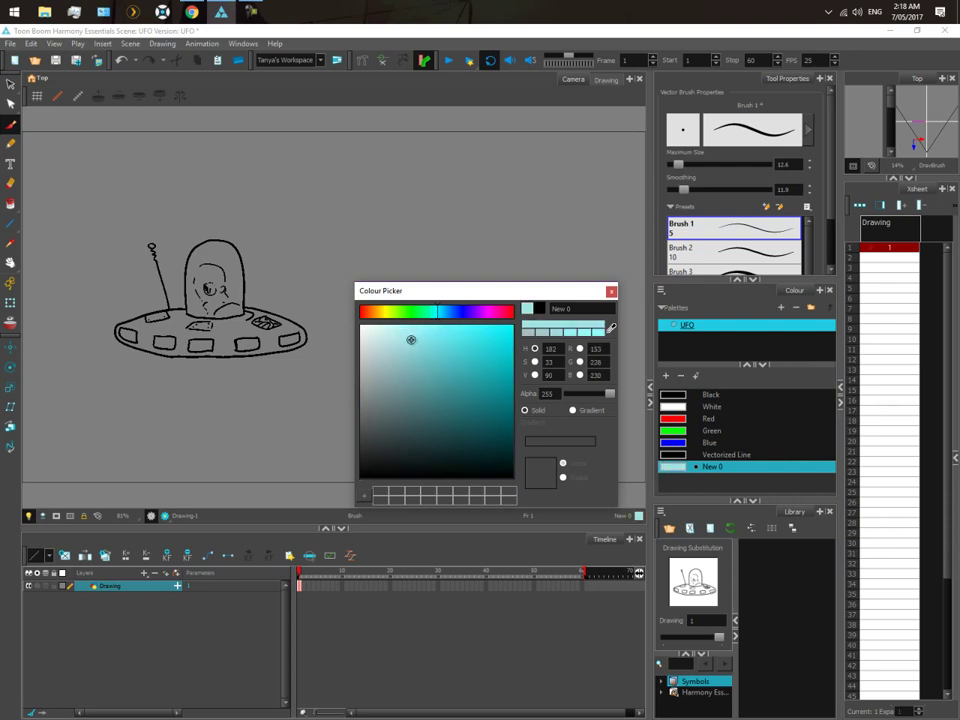
{"action": "left_click", "coordinate": [611, 291]}
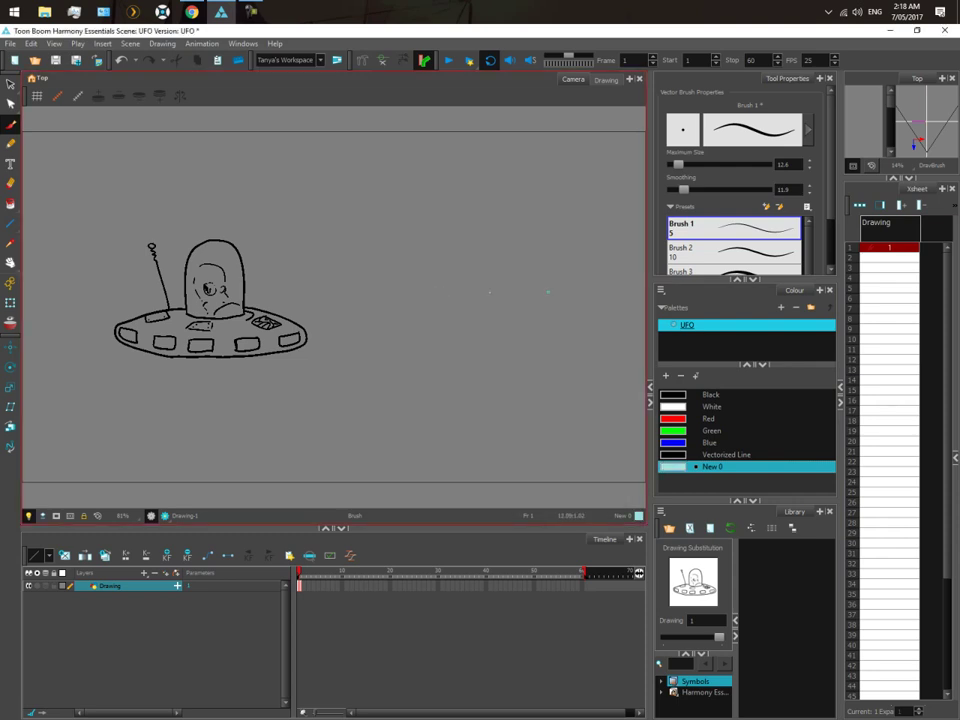
- Fill the UFO's dome with the light cyan colour and check the Paint tool's gap-closing options
{"action": "left_click", "coordinate": [10, 203]}
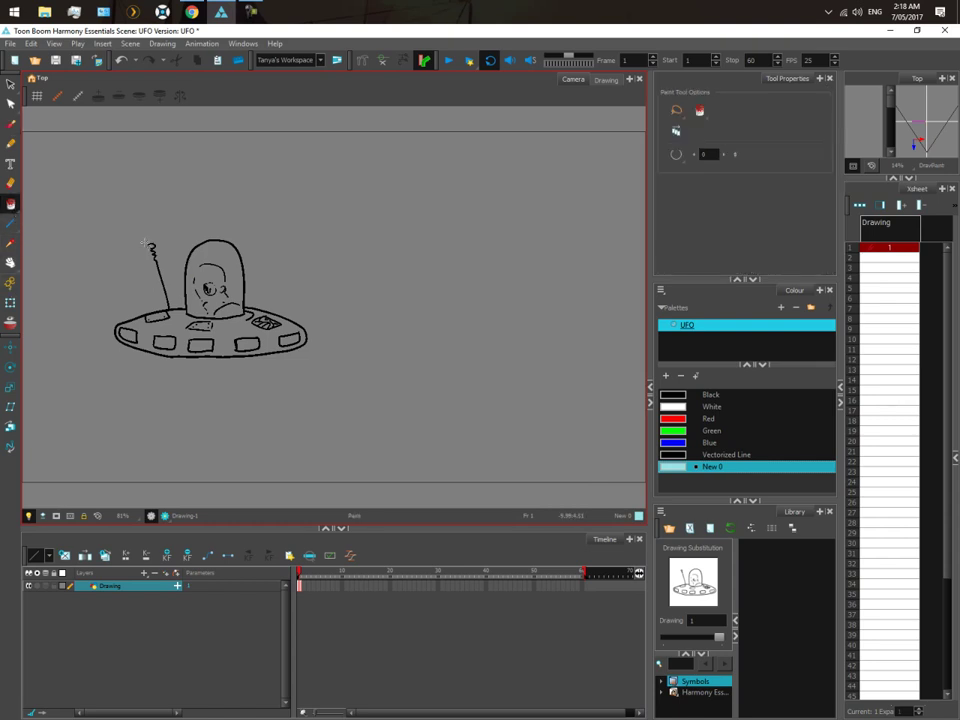
{"action": "left_click", "coordinate": [211, 256]}
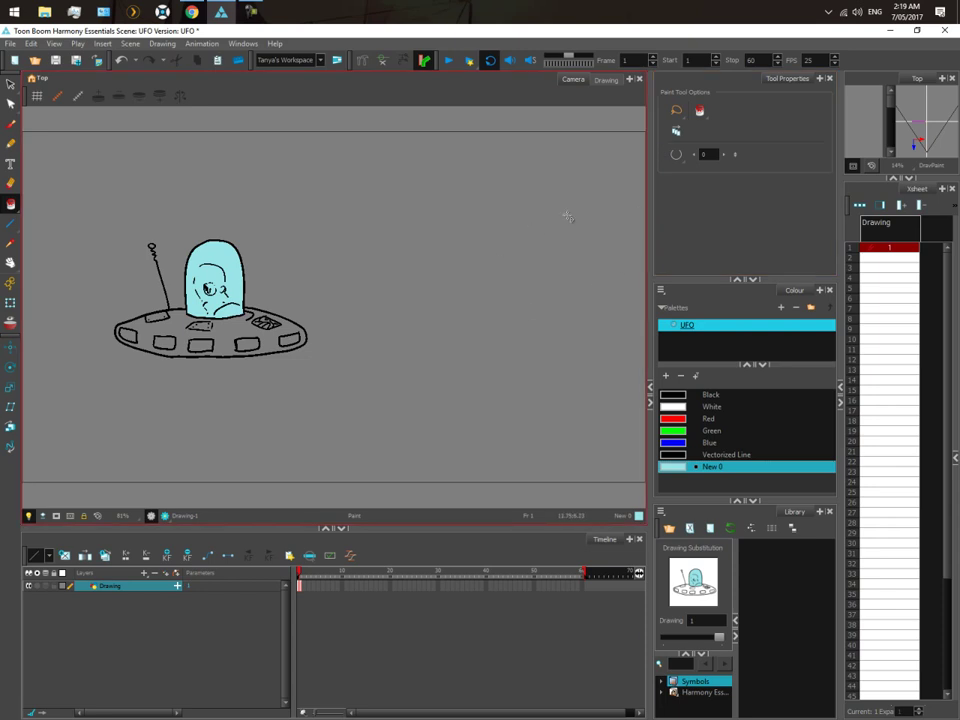
{"action": "left_click", "coordinate": [675, 155]}
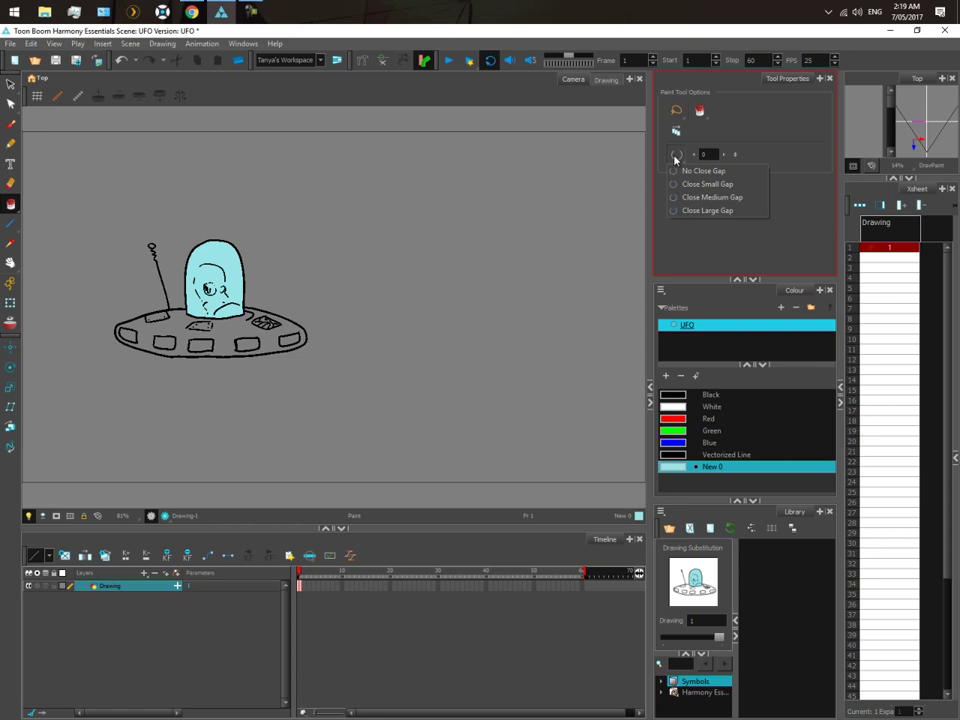
{"action": "left_click", "coordinate": [675, 157]}
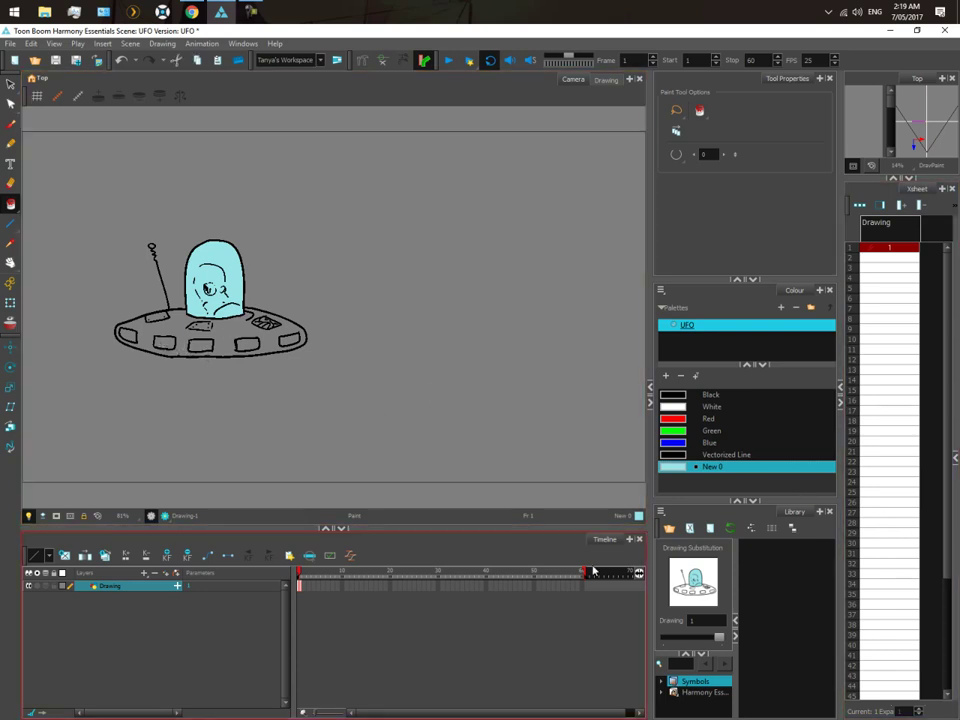
- Add a neutral grey colour to the UFO palette with RGB 142, 142, 142
{"action": "left_click", "coordinate": [667, 377]}
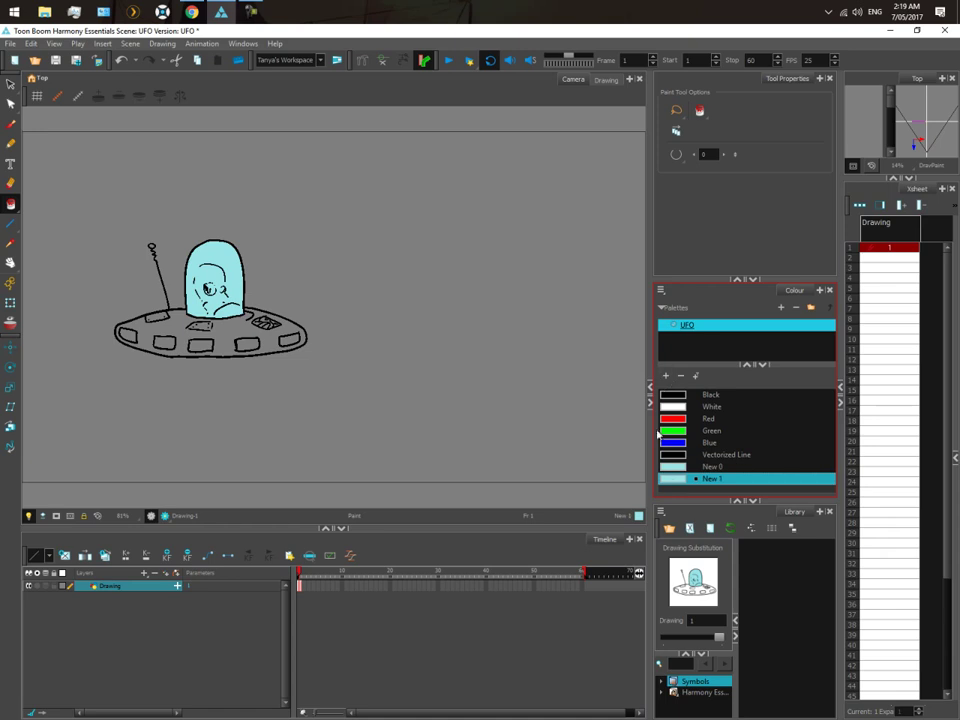
{"action": "double_click", "coordinate": [669, 480]}
{"action": "left_click_drag", "start_coordinate": [398, 384], "coordinate": [354, 390]}
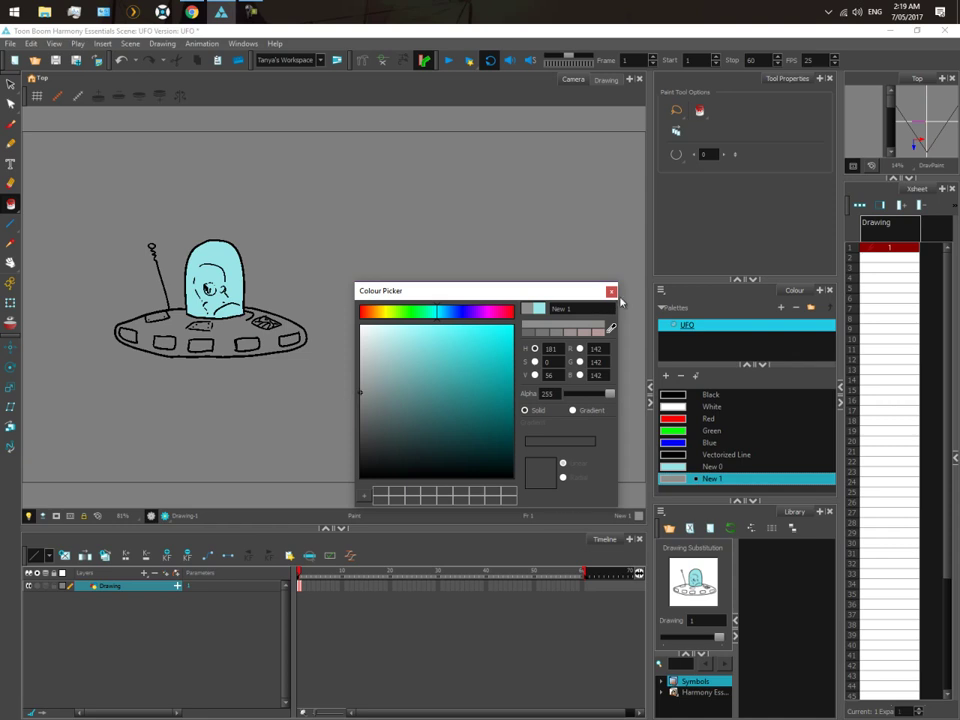
{"action": "left_click", "coordinate": [610, 292]}
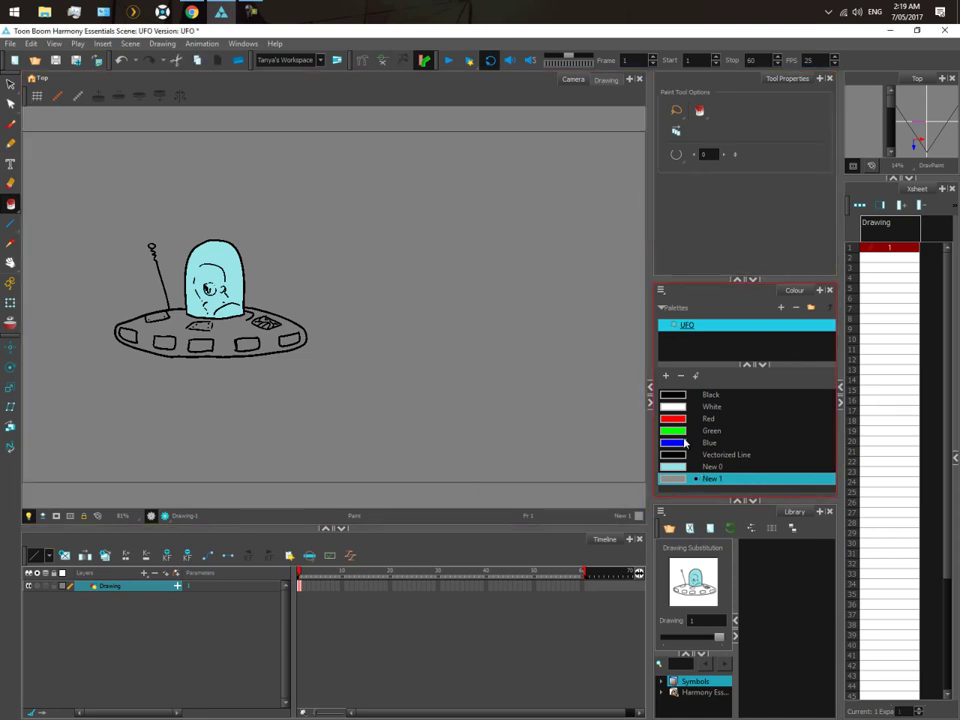
- Add a dark red colour to the UFO palette with RGB 85, 0, 0
{"action": "left_click", "coordinate": [665, 377]}
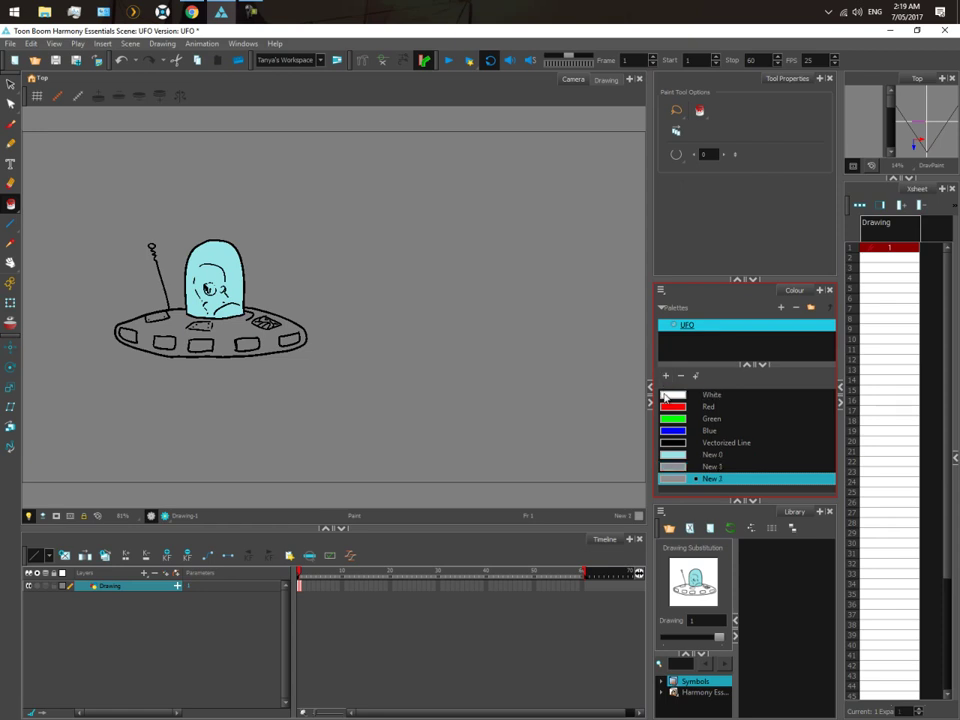
{"action": "double_click", "coordinate": [672, 480]}
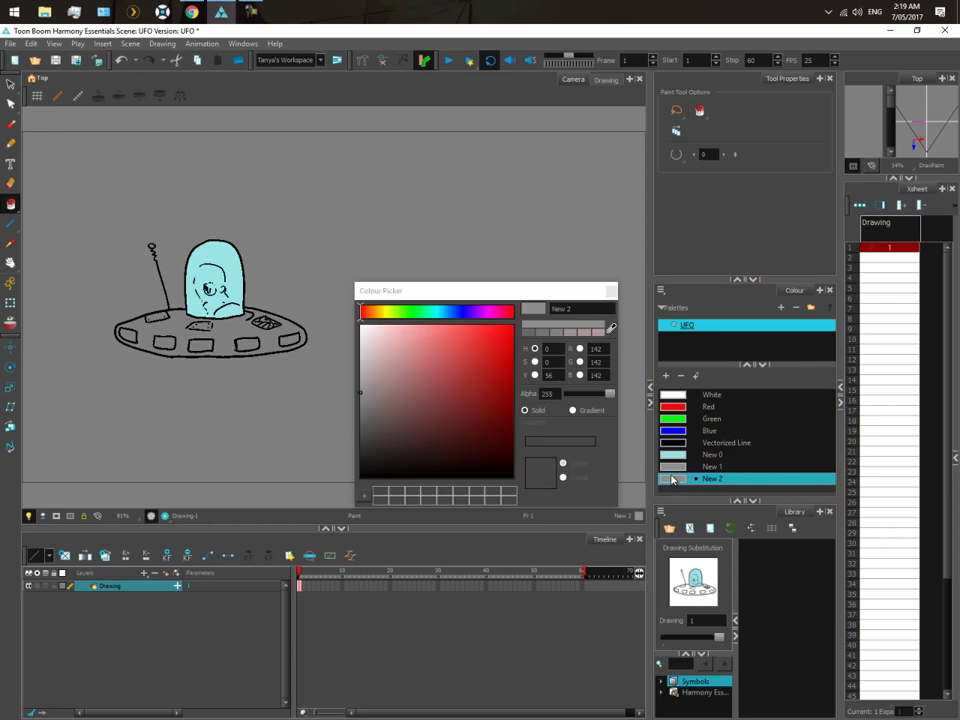
{"action": "left_click_drag", "start_coordinate": [368, 315], "coordinate": [360, 320]}
{"action": "left_click_drag", "start_coordinate": [460, 388], "coordinate": [513, 426]}
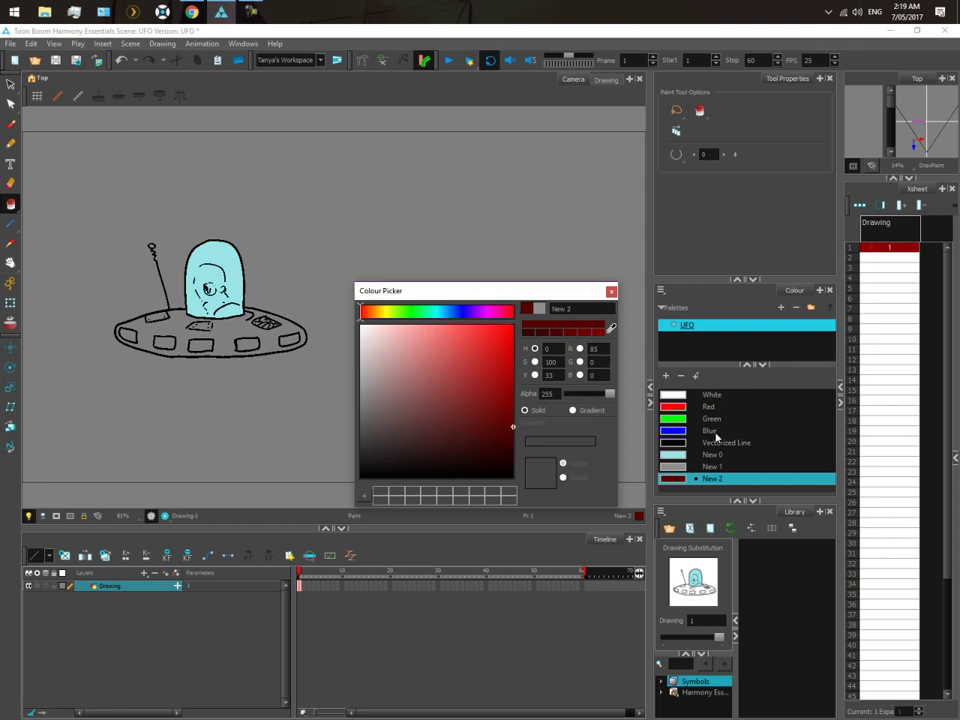
- Add a bright red colour to the UFO palette with RGB 245, 0, 0
{"action": "left_click", "coordinate": [665, 375]}
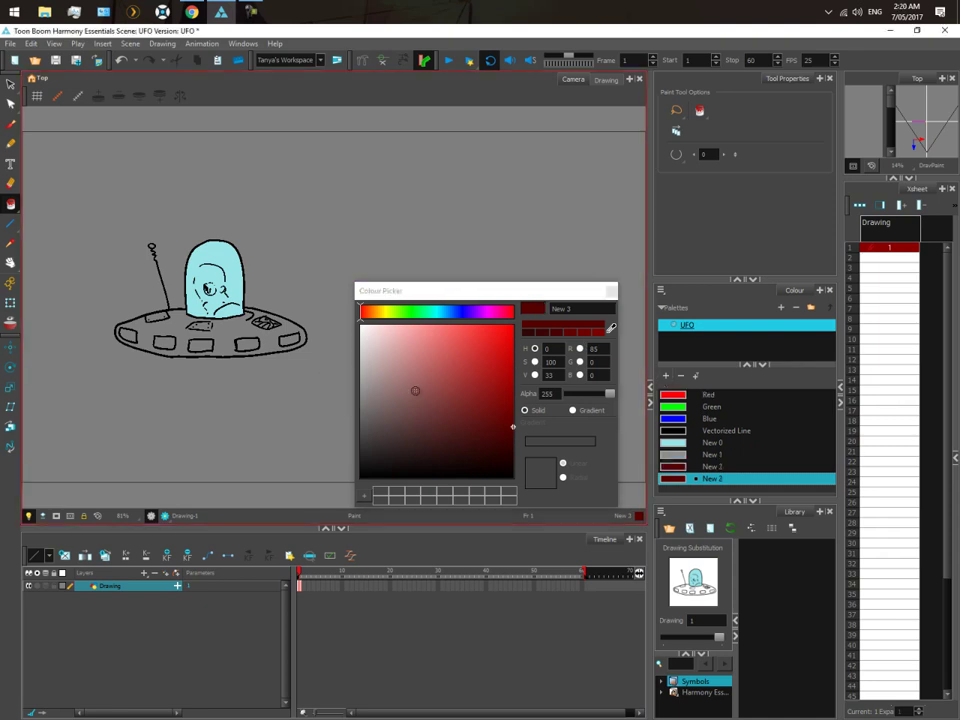
{"action": "left_click", "coordinate": [510, 337]}
{"action": "left_click_drag", "start_coordinate": [510, 336], "coordinate": [514, 331]}
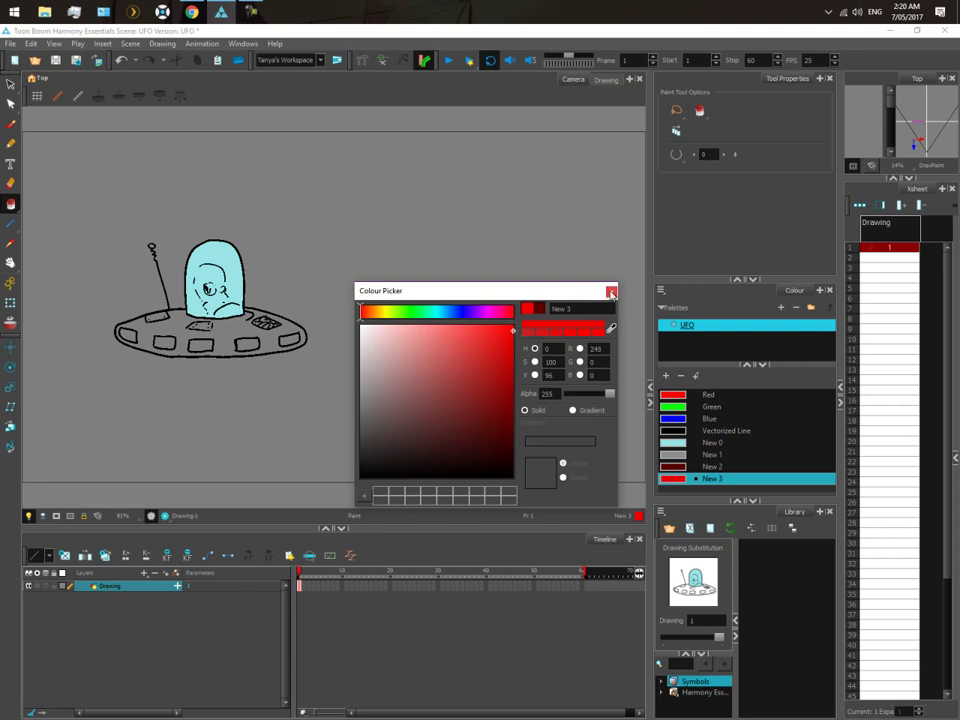
{"action": "left_click", "coordinate": [611, 292]}
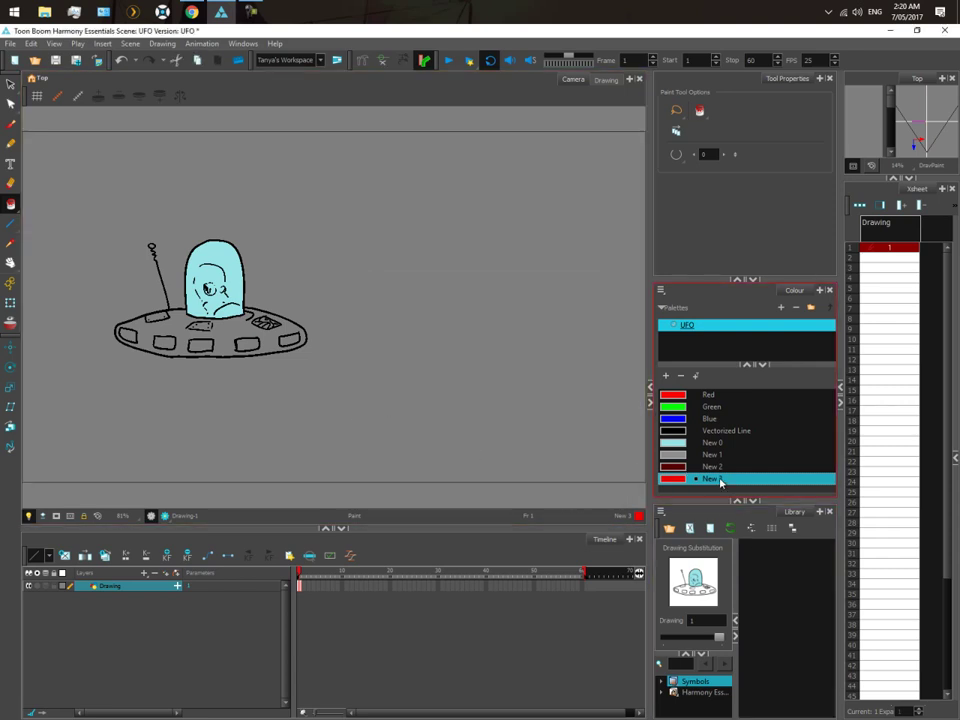
- Fill the saucer body with the neutral grey colour New 1
{"action": "left_click", "coordinate": [713, 456]}
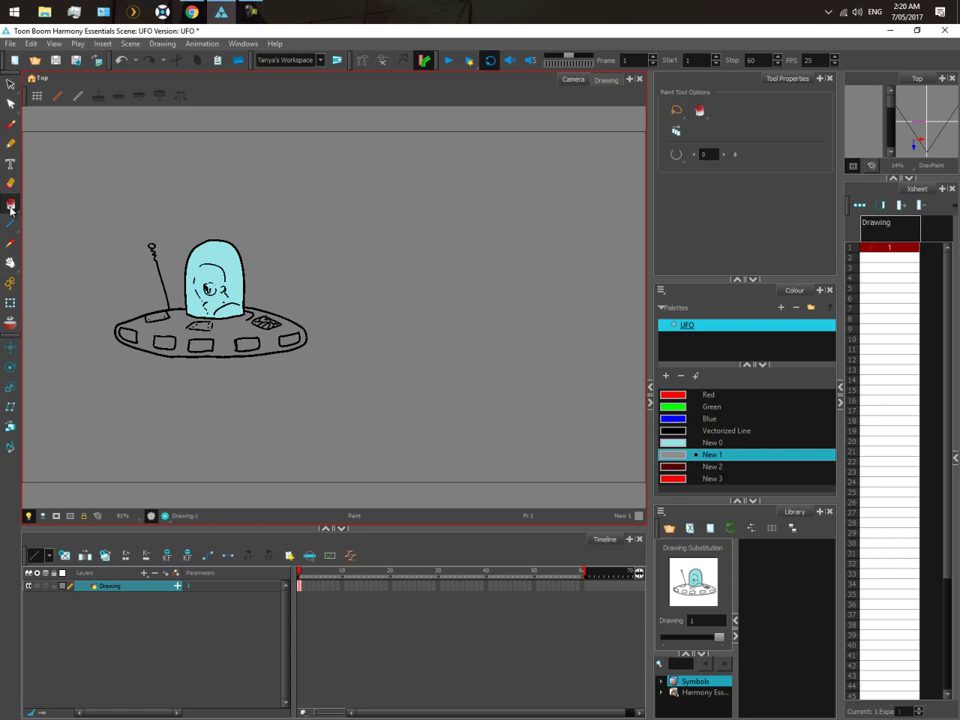
{"action": "left_click", "coordinate": [157, 318]}
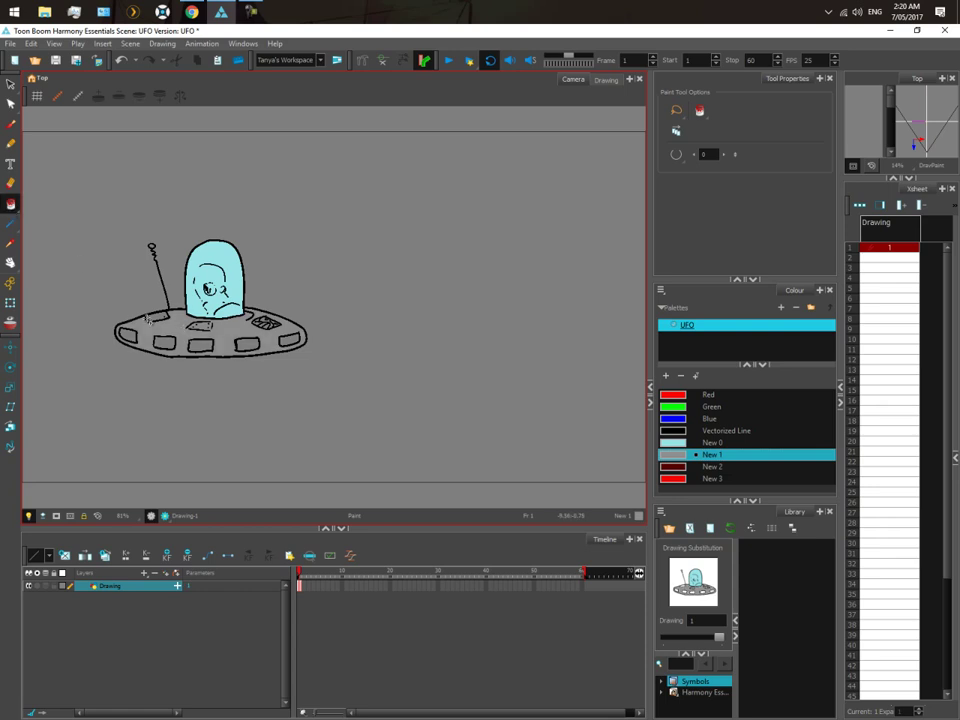
- Draw invisible Stroke tool lines across the saucer through the row of windows and around the dome's base as shading boundaries
{"action": "key", "text": "2"}
{"action": "key", "text": "2"}
{"action": "key", "text": "2"}
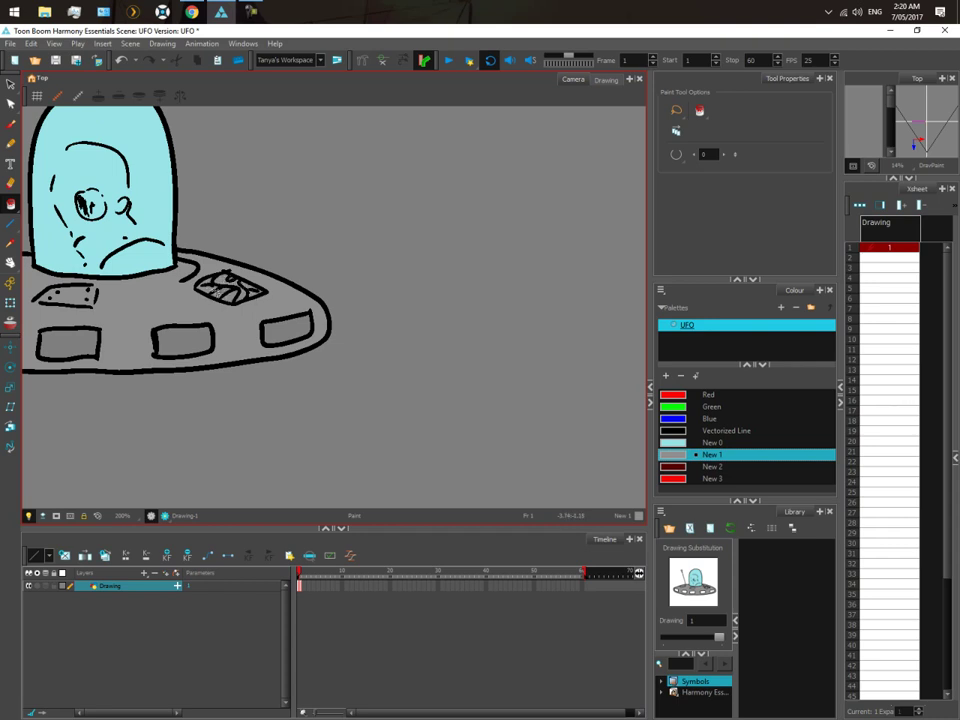
{"action": "scroll", "coordinate": [134, 320], "scroll_direction": "down", "scroll_amount": 3}
{"action": "scroll", "coordinate": [135, 360], "scroll_direction": "up", "scroll_amount": 2}
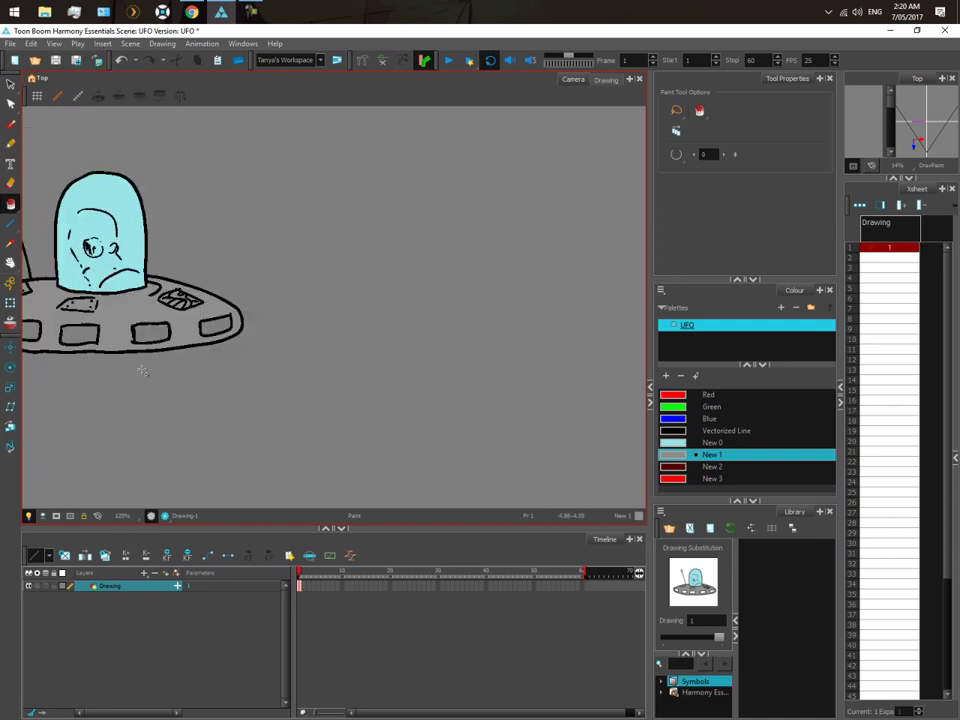
{"action": "scroll", "coordinate": [212, 464], "scroll_direction": "down", "scroll_amount": 1}
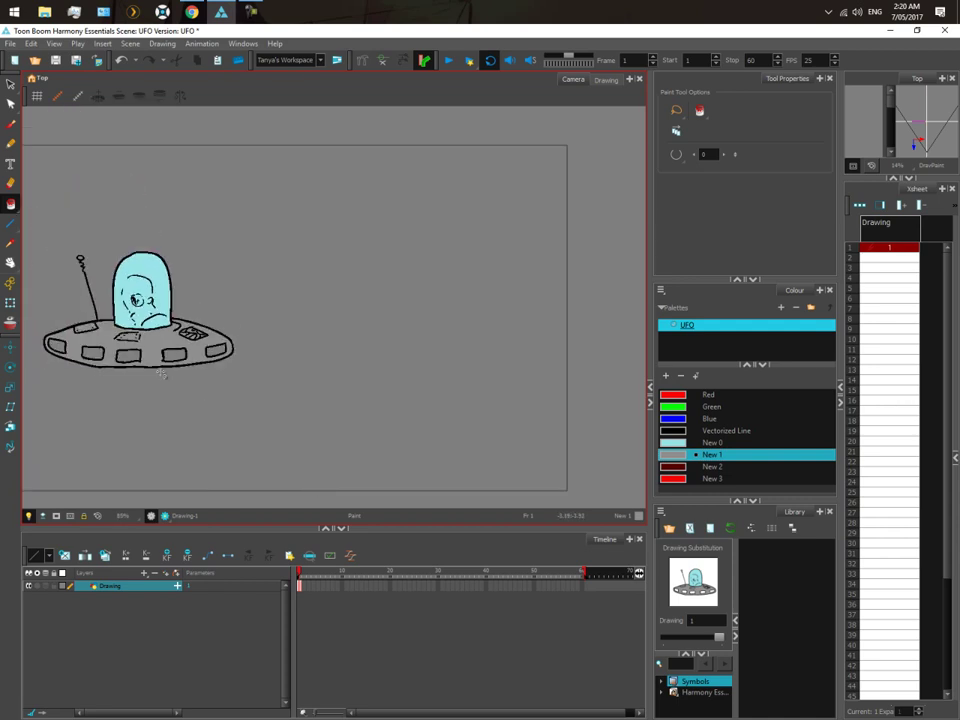
{"action": "left_click_drag", "start_coordinate": [177, 357], "coordinate": [287, 357]}
{"action": "scroll", "coordinate": [245, 356], "scroll_direction": "up", "scroll_amount": 2}
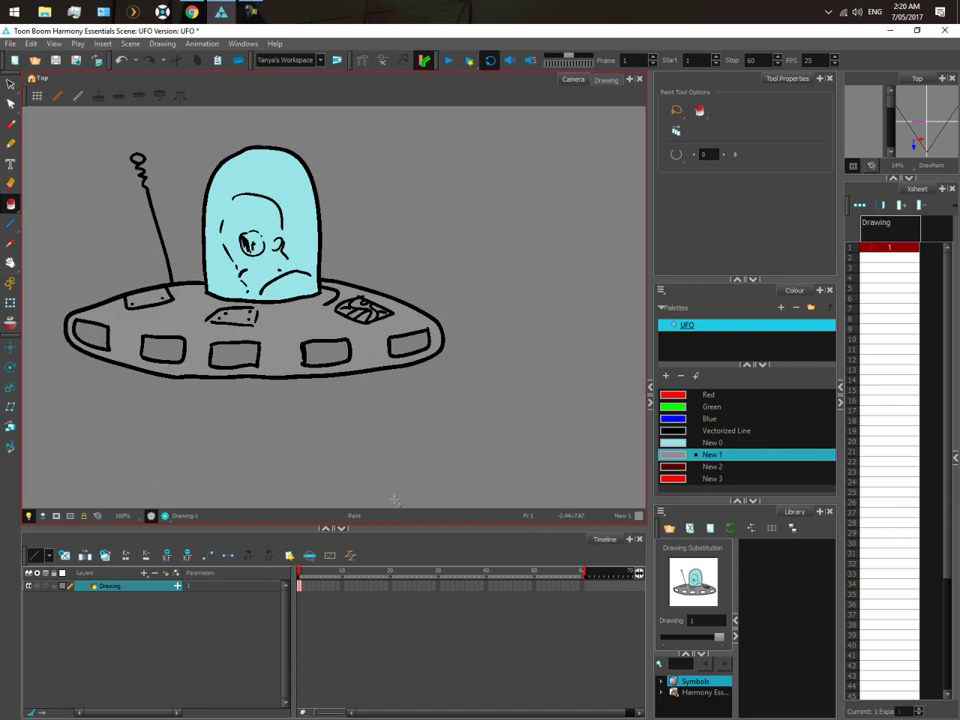
{"action": "left_click", "coordinate": [10, 203]}
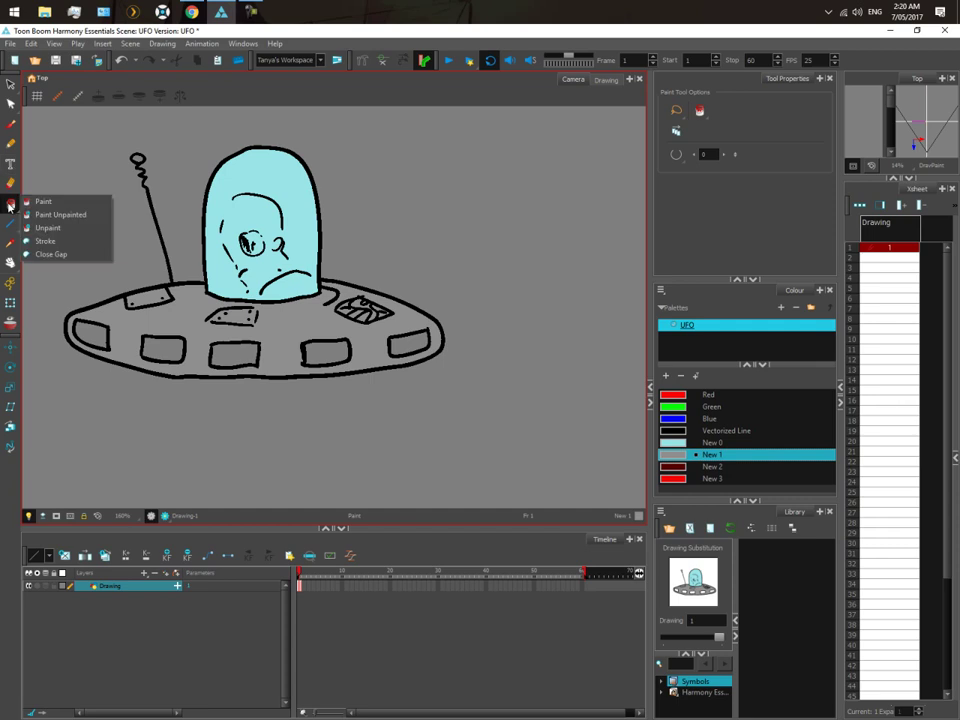
{"action": "left_click", "coordinate": [44, 241]}
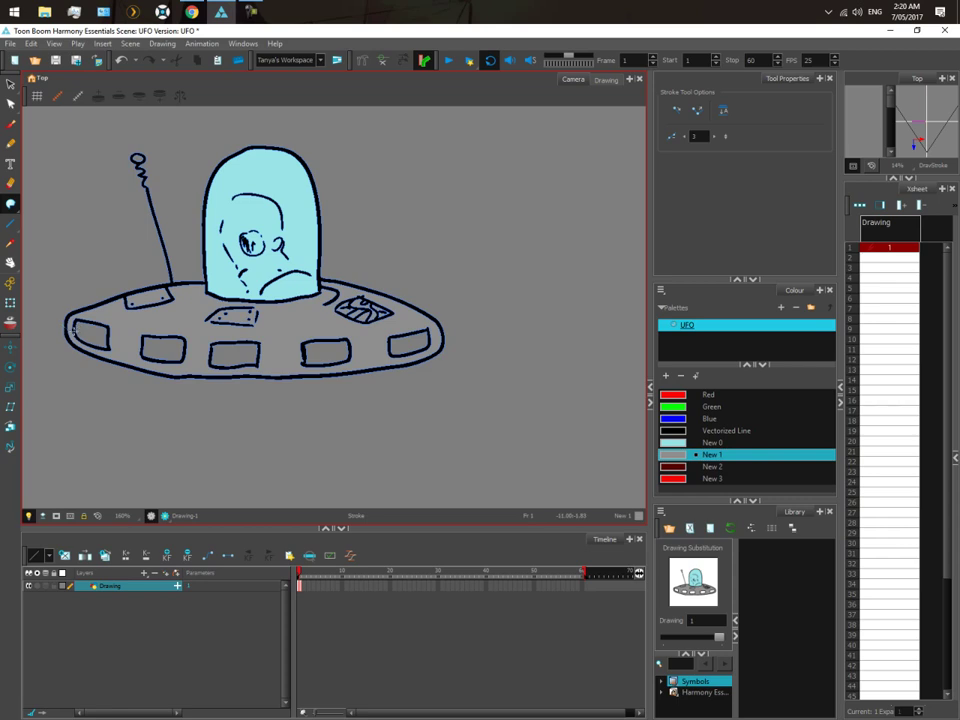
{"action": "left_click", "coordinate": [146, 348]}
{"action": "left_click", "coordinate": [179, 354]}
{"action": "left_click", "coordinate": [253, 357]}
{"action": "left_click", "coordinate": [344, 353]}
{"action": "left_click", "coordinate": [397, 347]}
{"action": "left_click", "coordinate": [422, 342]}
{"action": "left_click", "coordinate": [449, 335]}
{"action": "left_click_drag", "start_coordinate": [197, 294], "coordinate": [231, 295]}
{"action": "left_click_drag", "start_coordinate": [297, 307], "coordinate": [300, 305]}
- Add a darker grey colour to the UFO palette for the saucer's shading
{"action": "left_click", "coordinate": [666, 377]}
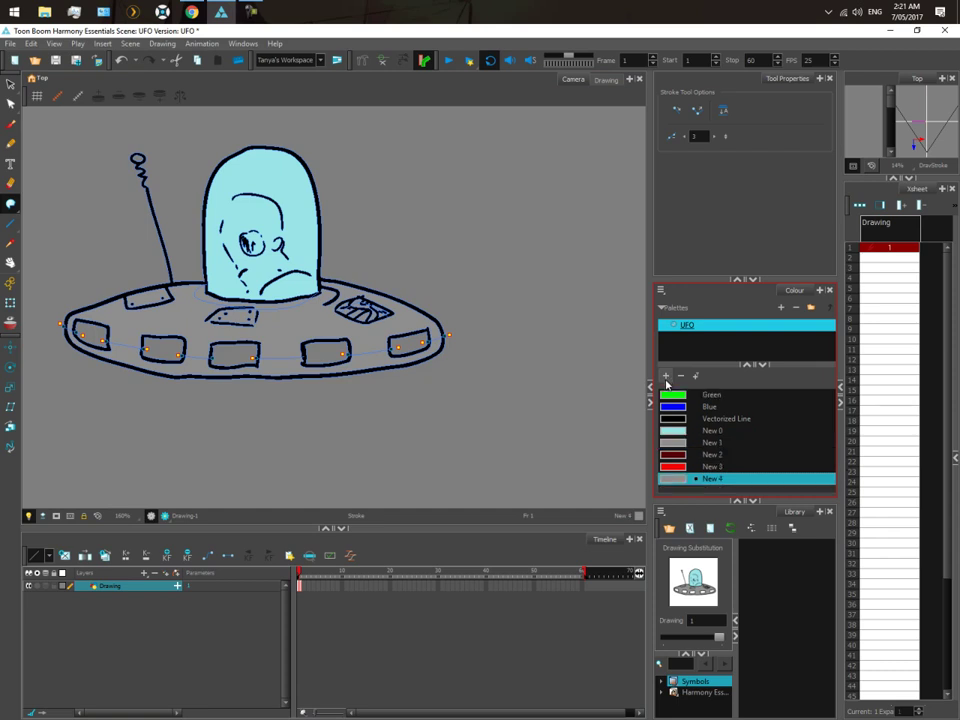
{"action": "double_click", "coordinate": [669, 481]}
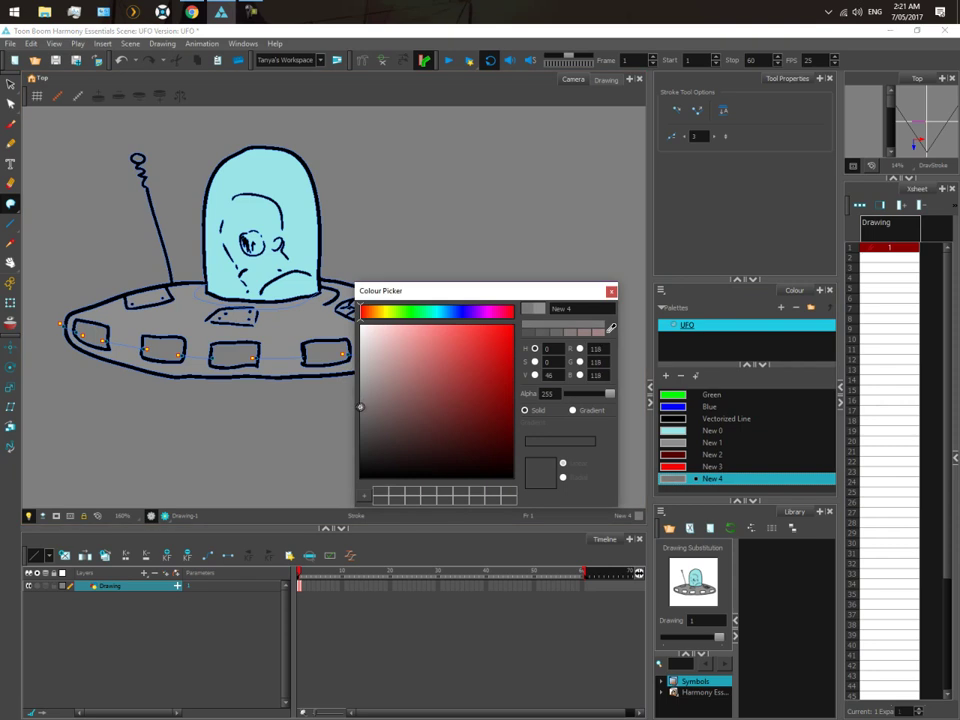
{"action": "mouse_move", "coordinate": [360, 408]}
{"action": "left_mouse_down"}
{"action": "mouse_move", "coordinate": [513, 330]}
{"action": "mouse_move", "coordinate": [480, 336]}
{"action": "mouse_move", "coordinate": [316, 431]}
{"action": "mouse_move", "coordinate": [324, 403]}
{"action": "mouse_move", "coordinate": [322, 411]}
{"action": "left_mouse_up"}
{"action": "left_click", "coordinate": [611, 292]}
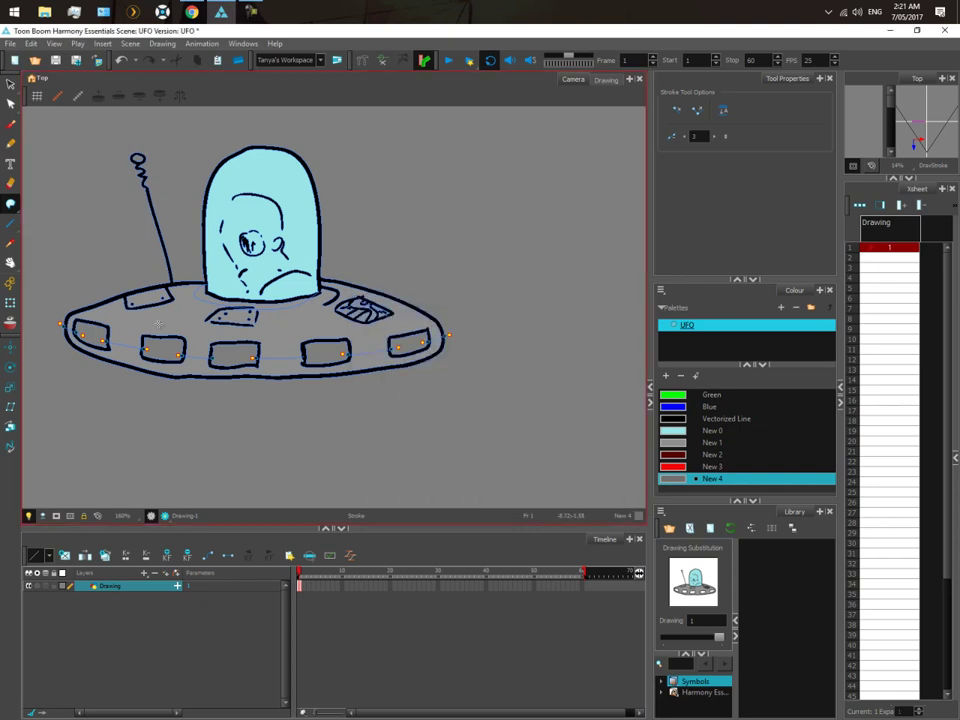
- Paint the saucer's lower rim and the shadow area around the dome's base with the darker grey New 4
{"action": "left_click", "coordinate": [11, 204]}
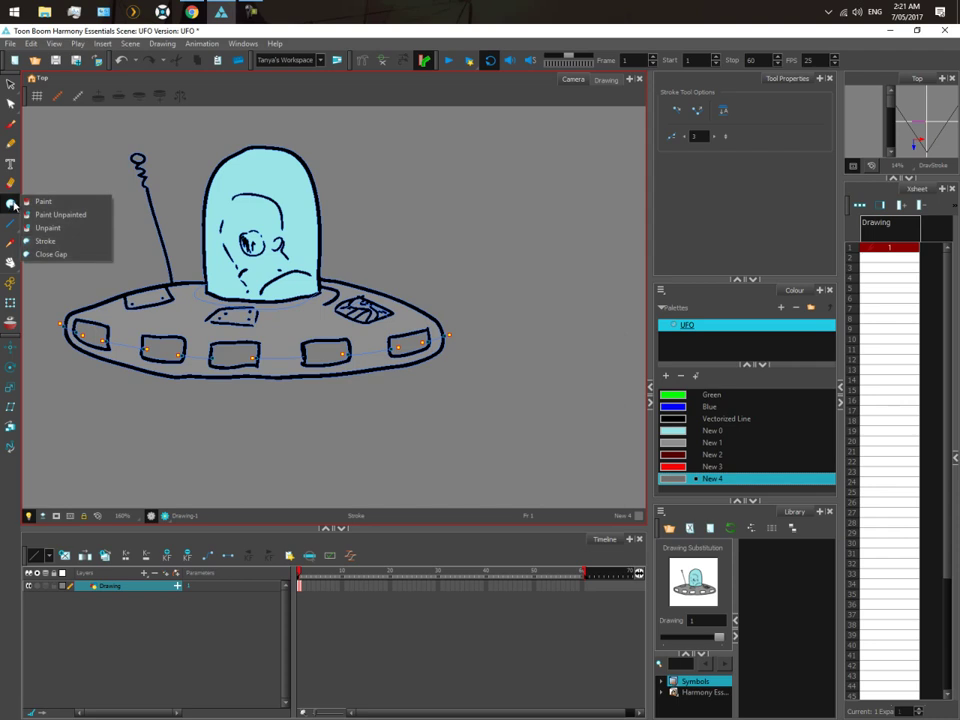
{"action": "left_click", "coordinate": [55, 214]}
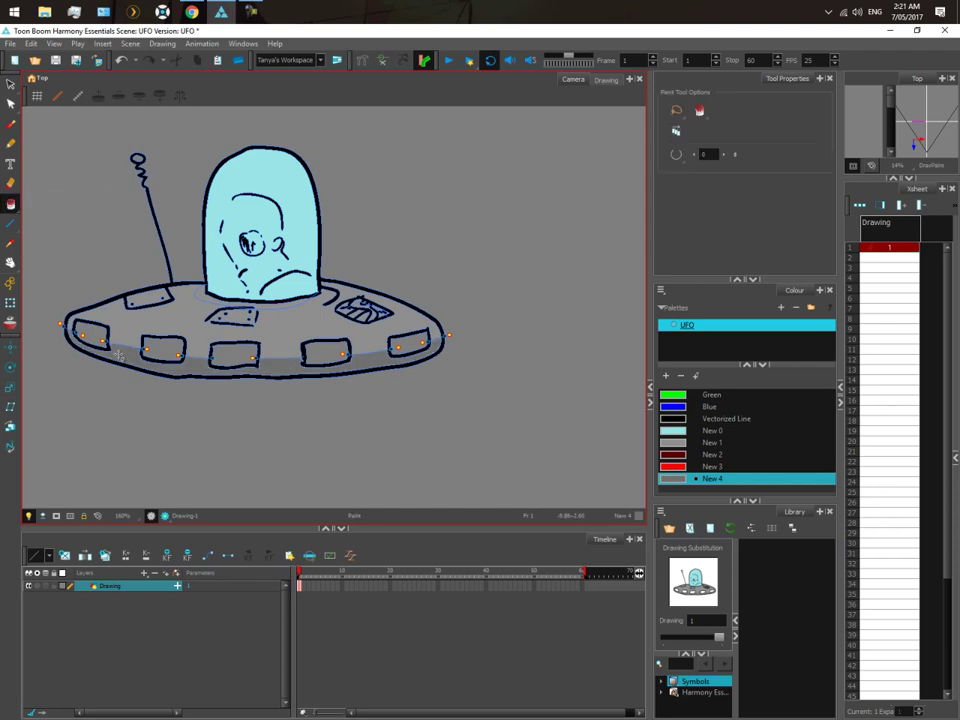
{"action": "scroll", "coordinate": [233, 329], "scroll_direction": "up", "scroll_amount": 3}
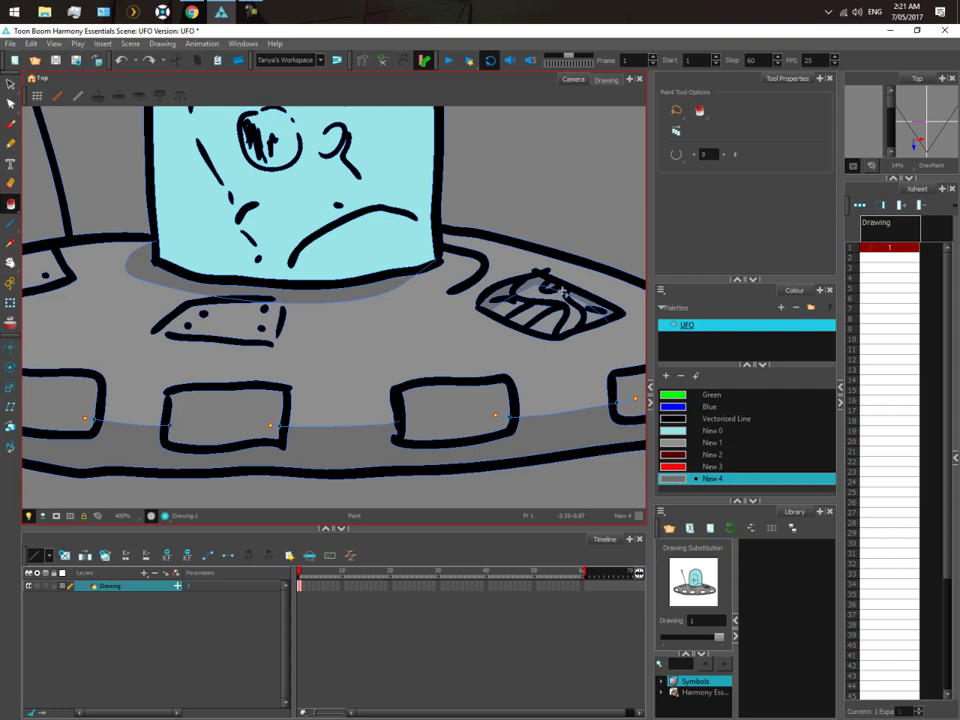
{"action": "key", "text": "shift+z"}
{"action": "key", "text": "2"}
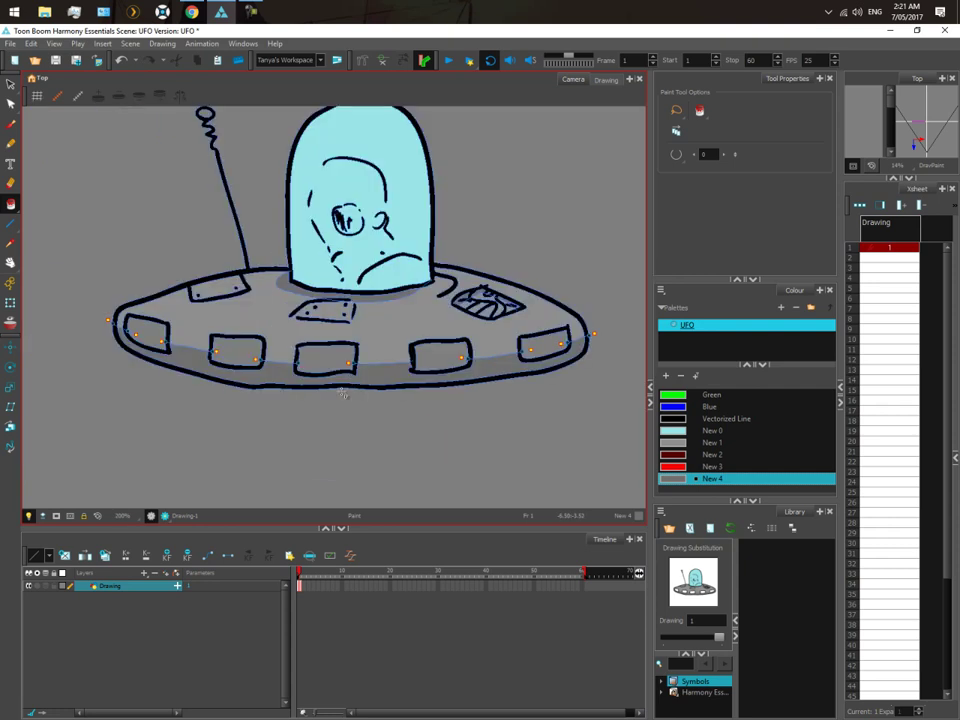
- Fill all five windows along the saucer's rim with the dark red New 2
{"action": "left_click", "coordinate": [702, 456]}
{"action": "left_click", "coordinate": [545, 343]}
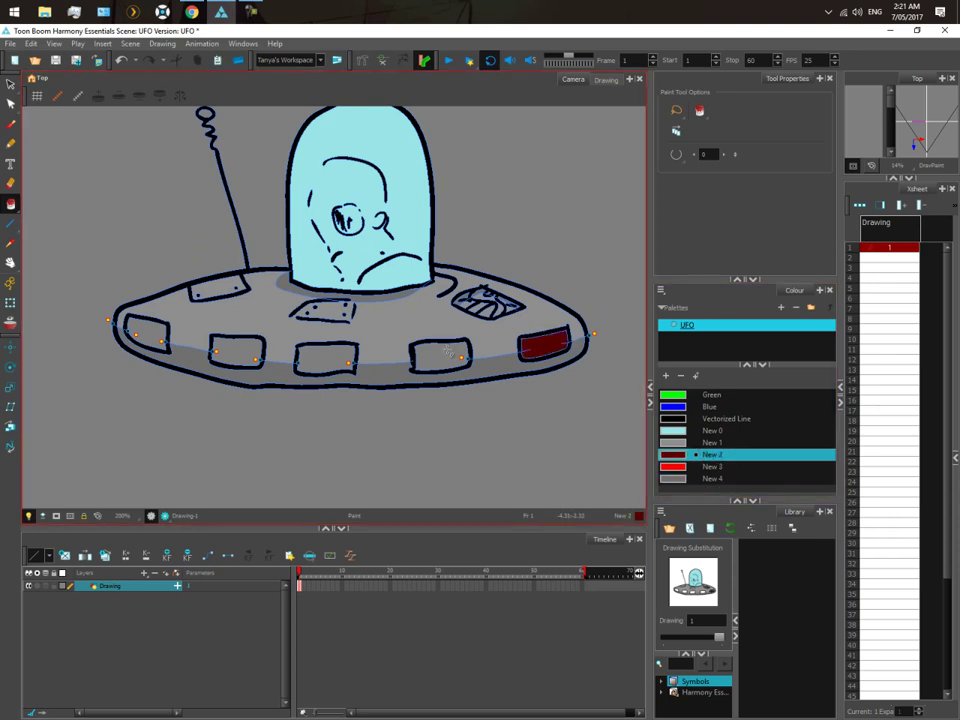
{"action": "left_click", "coordinate": [440, 357]}
{"action": "left_click", "coordinate": [343, 362]}
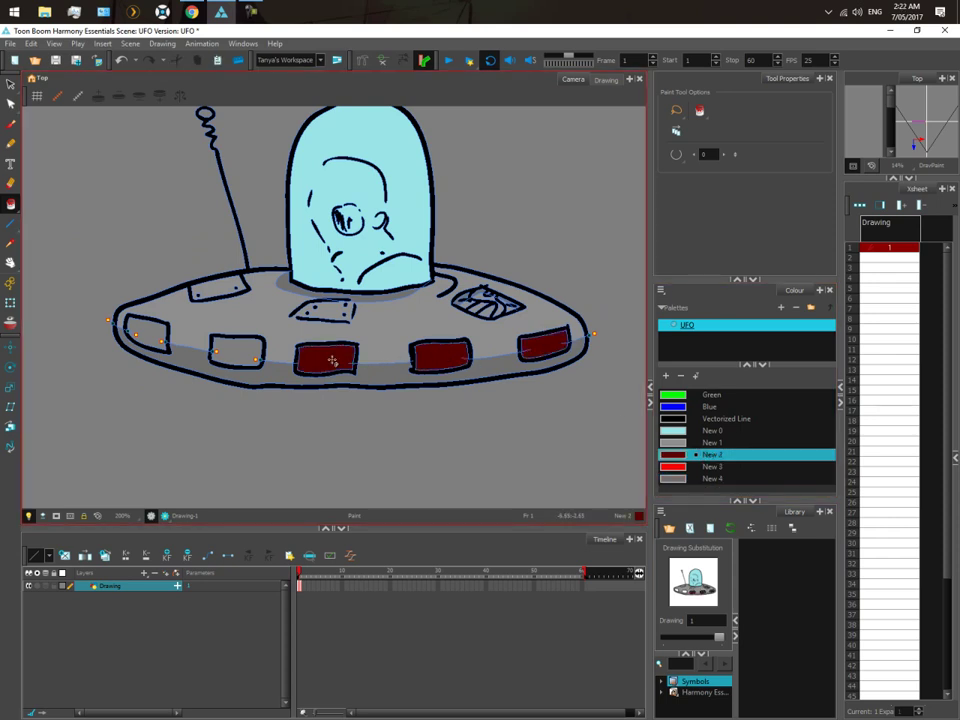
{"action": "left_click", "coordinate": [238, 354]}
{"action": "left_click", "coordinate": [146, 329]}
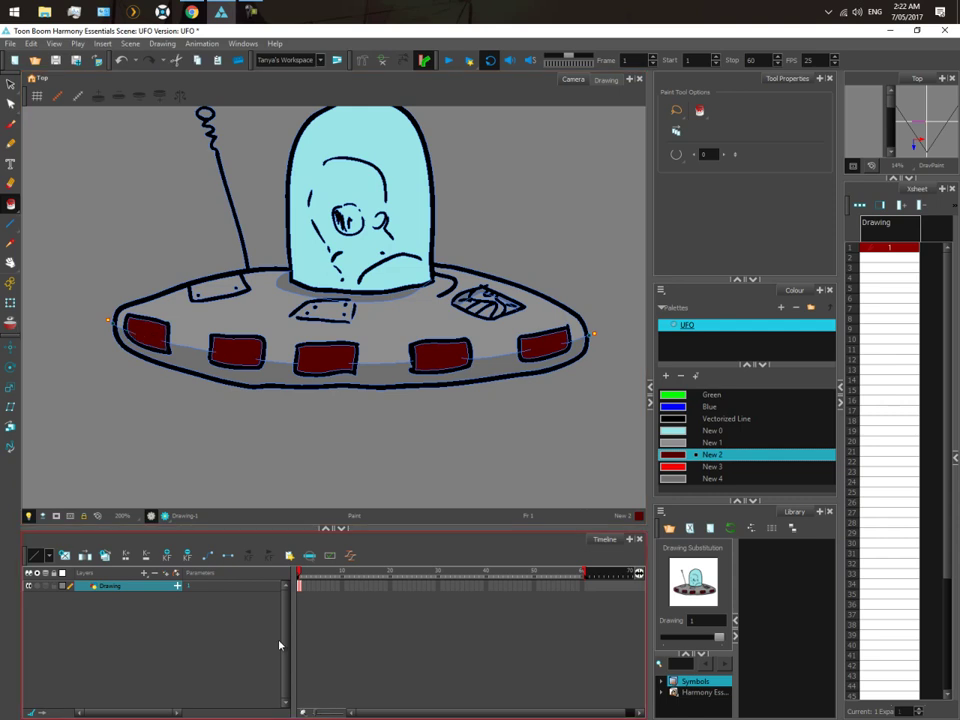
- Duplicate the UFO drawing on frame 1 until there are five versions of it, numbered 1 to 5
{"action": "left_click", "coordinate": [298, 586]}
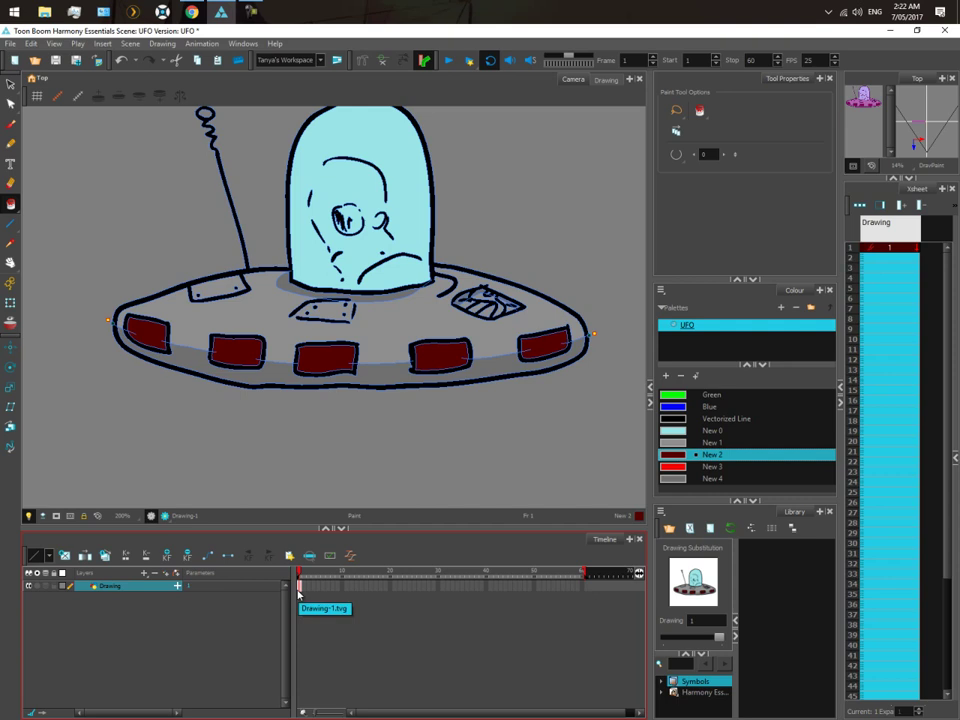
{"action": "left_click", "coordinate": [305, 590]}
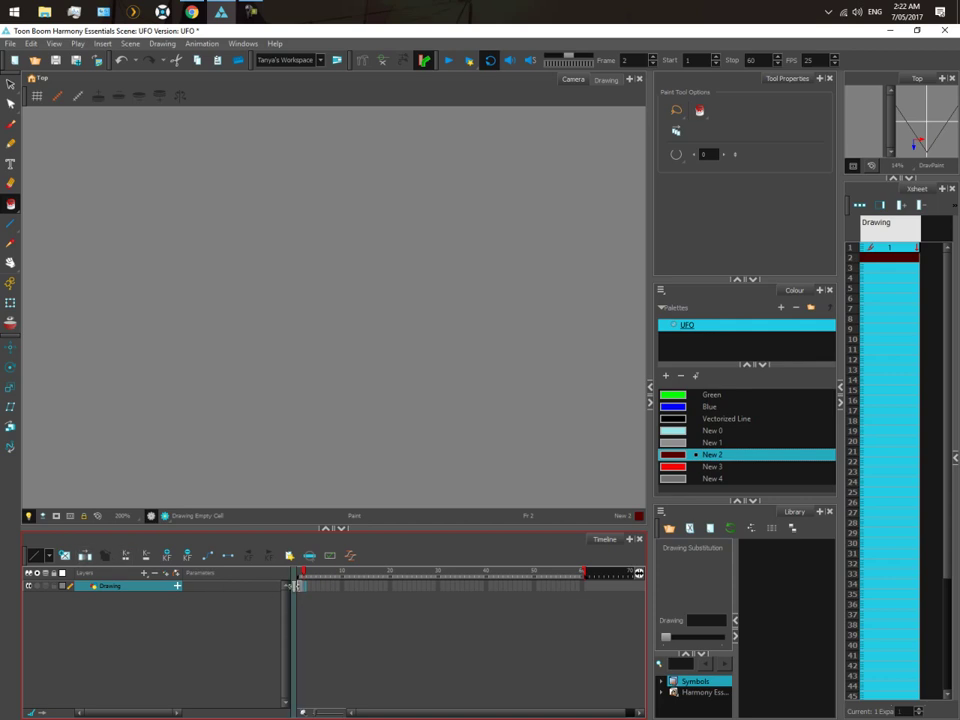
{"action": "left_click", "coordinate": [299, 588]}
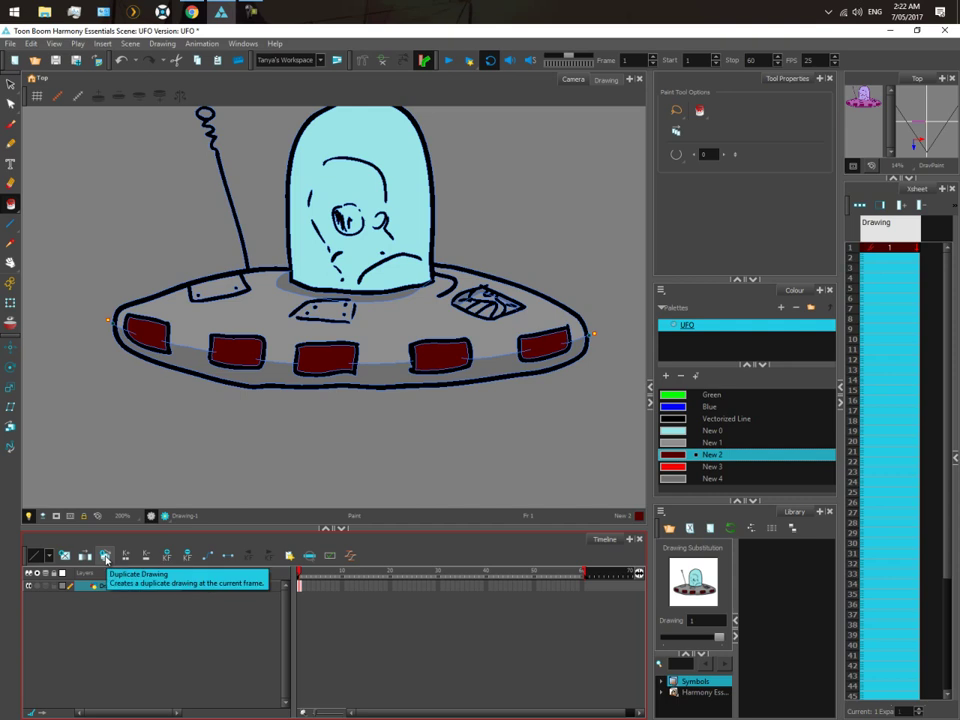
{"action": "left_click", "coordinate": [106, 557]}
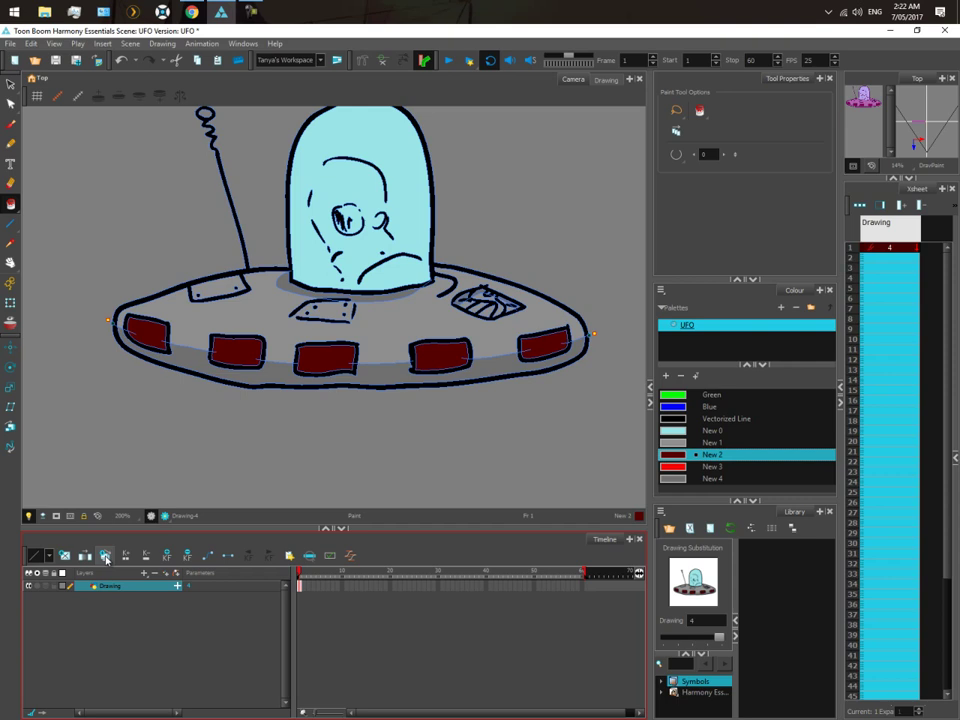
{"action": "left_click", "coordinate": [105, 556]}
- Substitute drawing 1 on frame 1 and drawing 2 on frame 2
{"action": "left_click", "coordinate": [754, 664]}
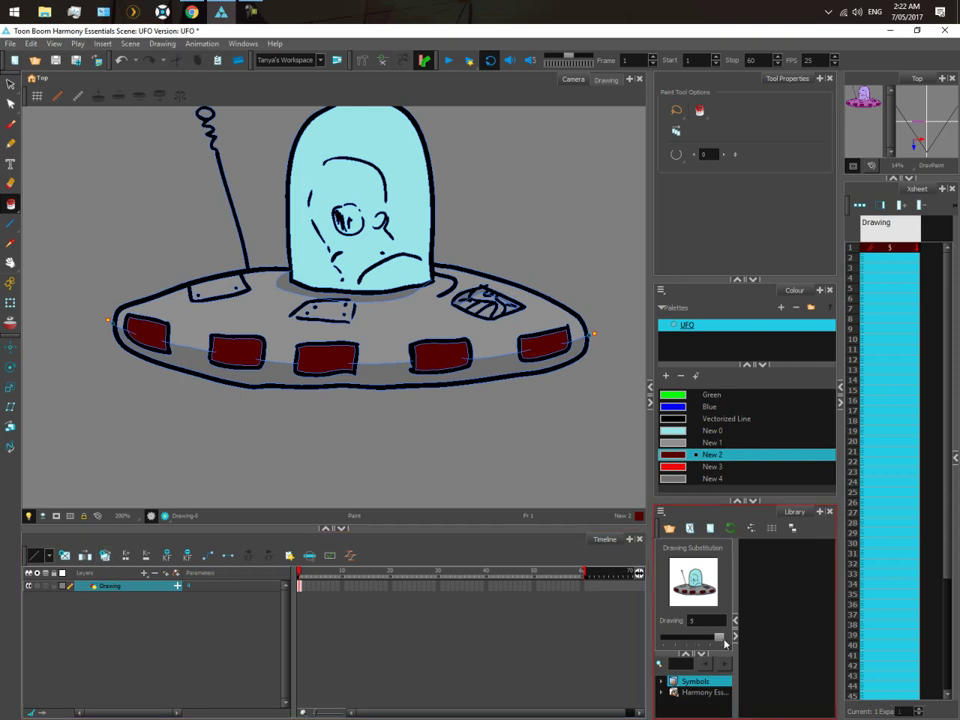
{"action": "left_click", "coordinate": [205, 547]}
{"action": "left_click", "coordinate": [718, 640]}
{"action": "left_click_drag", "start_coordinate": [718, 640], "coordinate": [676, 637]}
{"action": "left_click", "coordinate": [536, 637]}
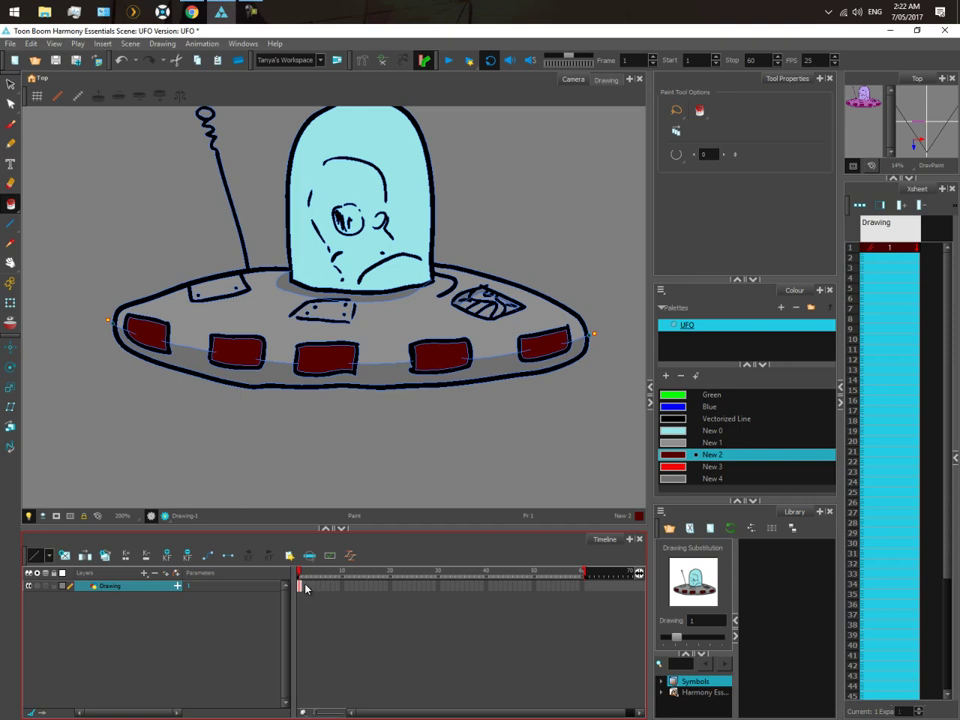
{"action": "left_click", "coordinate": [306, 588]}
{"action": "left_click", "coordinate": [704, 670]}
{"action": "left_click_drag", "start_coordinate": [668, 637], "coordinate": [690, 643]}
{"action": "left_click", "coordinate": [568, 615]}
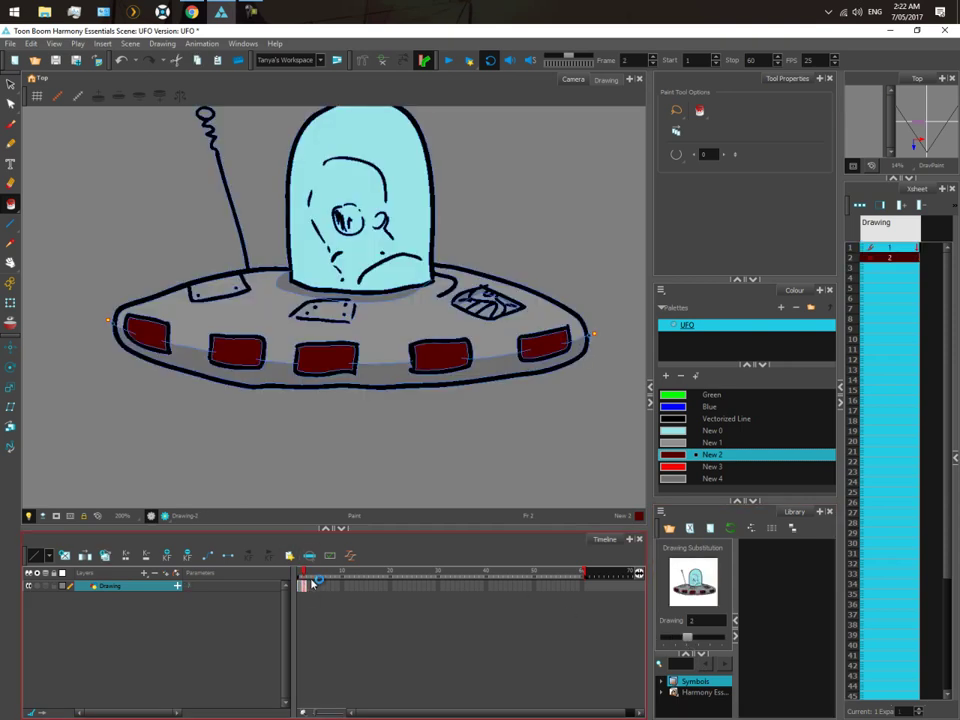
- Substitute drawing 3 on frame 3 and drawing 4 on frame 4
{"action": "key", "text": "period"}
{"action": "left_click", "coordinate": [667, 638]}
{"action": "left_click_drag", "start_coordinate": [667, 638], "coordinate": [697, 637]}
{"action": "left_click", "coordinate": [313, 585]}
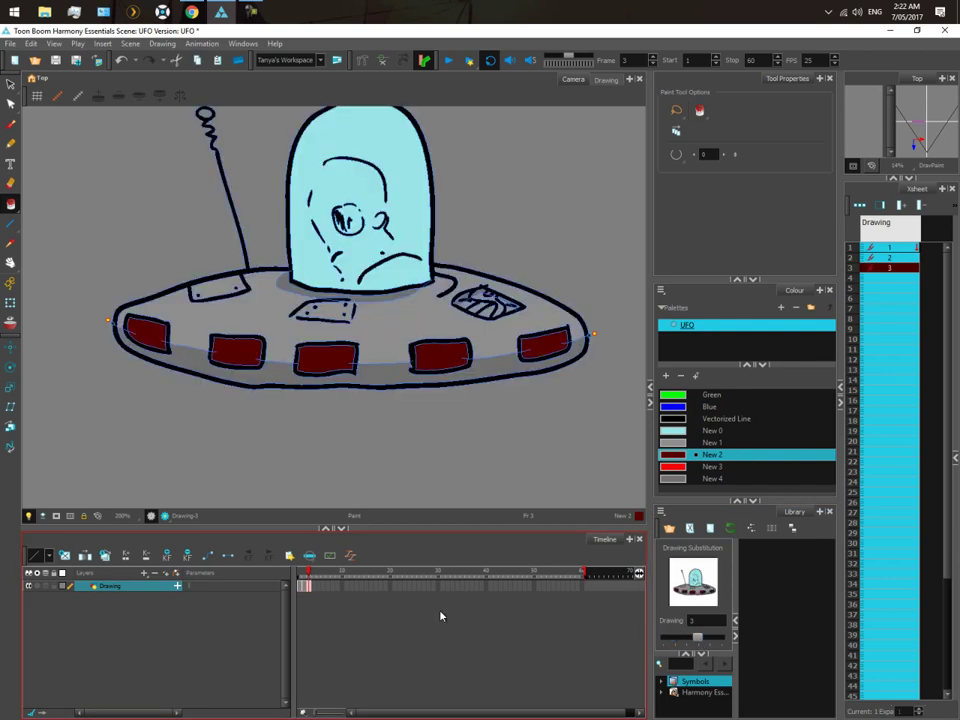
{"action": "key", "text": "period"}
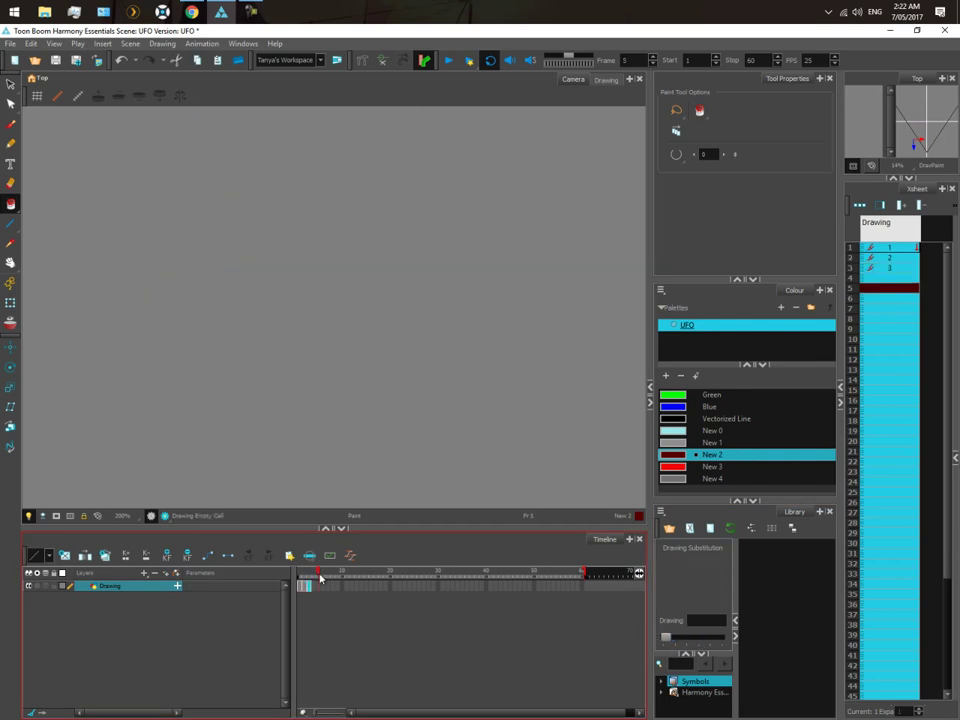
{"action": "left_click", "coordinate": [668, 638]}
{"action": "left_click_drag", "start_coordinate": [668, 638], "coordinate": [712, 651]}
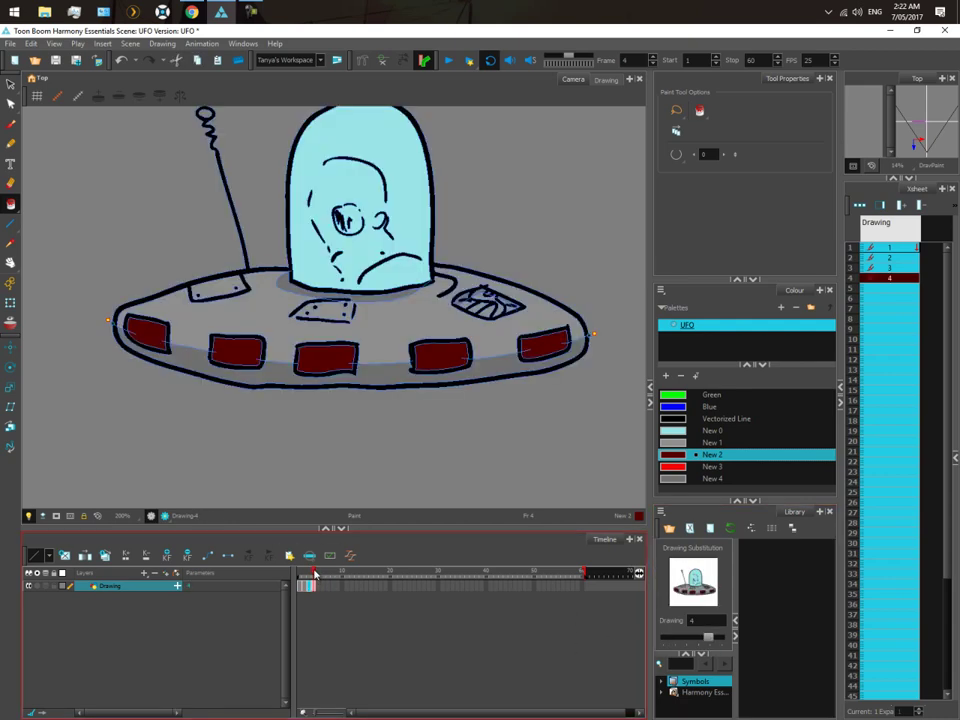
- Substitute drawing 5 on frame 5
{"action": "left_click", "coordinate": [319, 574]}
{"action": "left_click", "coordinate": [298, 578]}
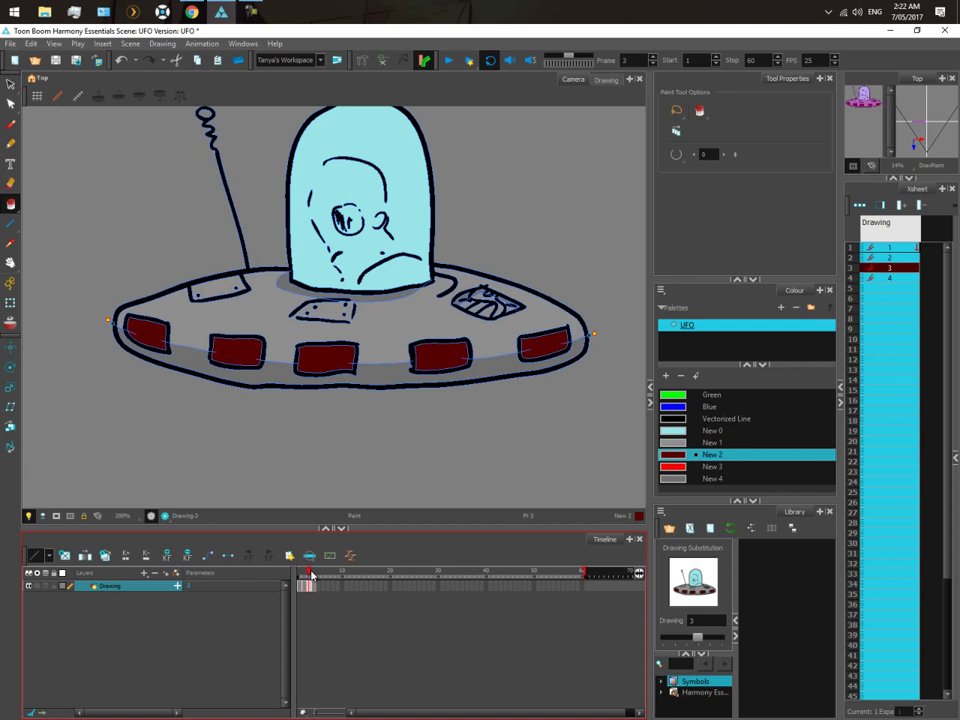
{"action": "left_click", "coordinate": [319, 574]}
{"action": "left_click", "coordinate": [318, 587]}
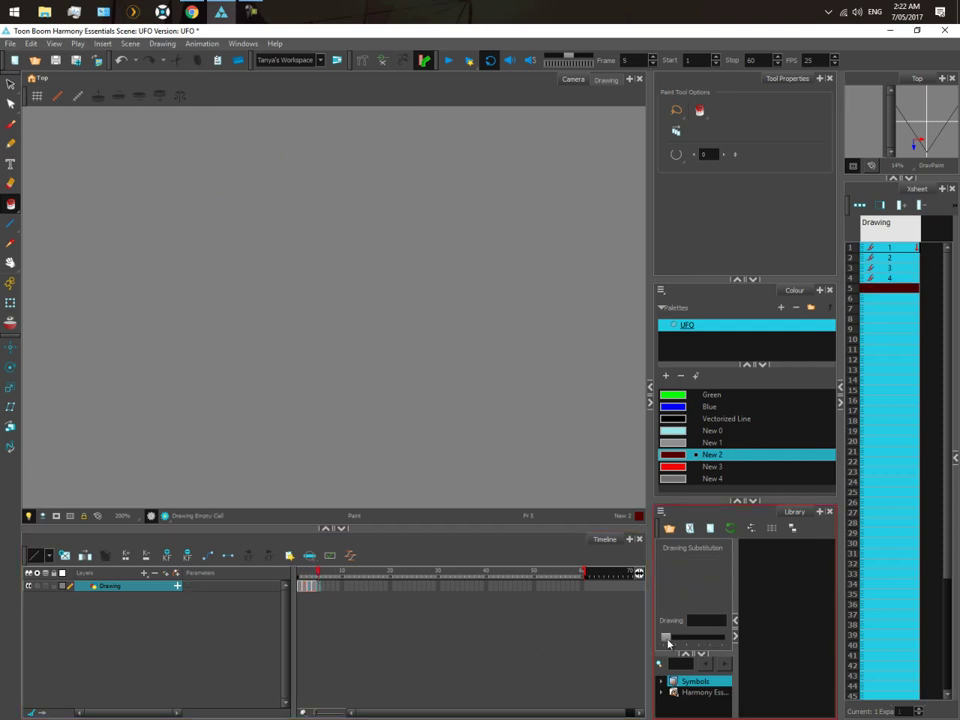
{"action": "left_click_drag", "start_coordinate": [665, 636], "coordinate": [720, 637]}
{"action": "left_click", "coordinate": [192, 621]}
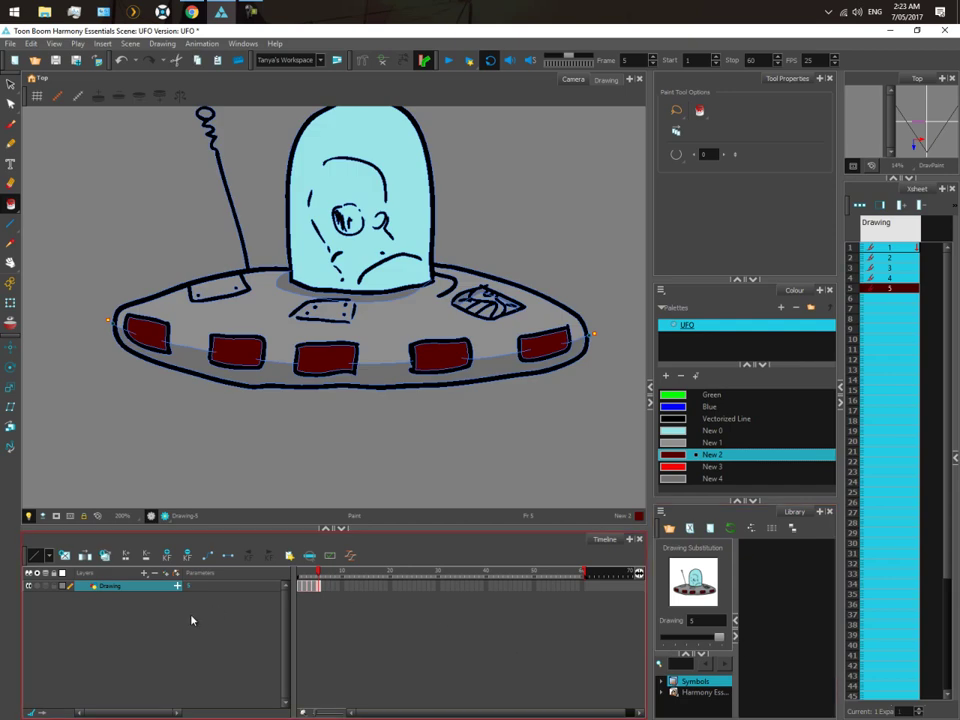
- Return to frame 1 and fill the saucer's rightmost window with the bright red New 3
{"action": "left_click_drag", "start_coordinate": [293, 574], "coordinate": [254, 590]}
{"action": "left_click", "coordinate": [319, 590]}
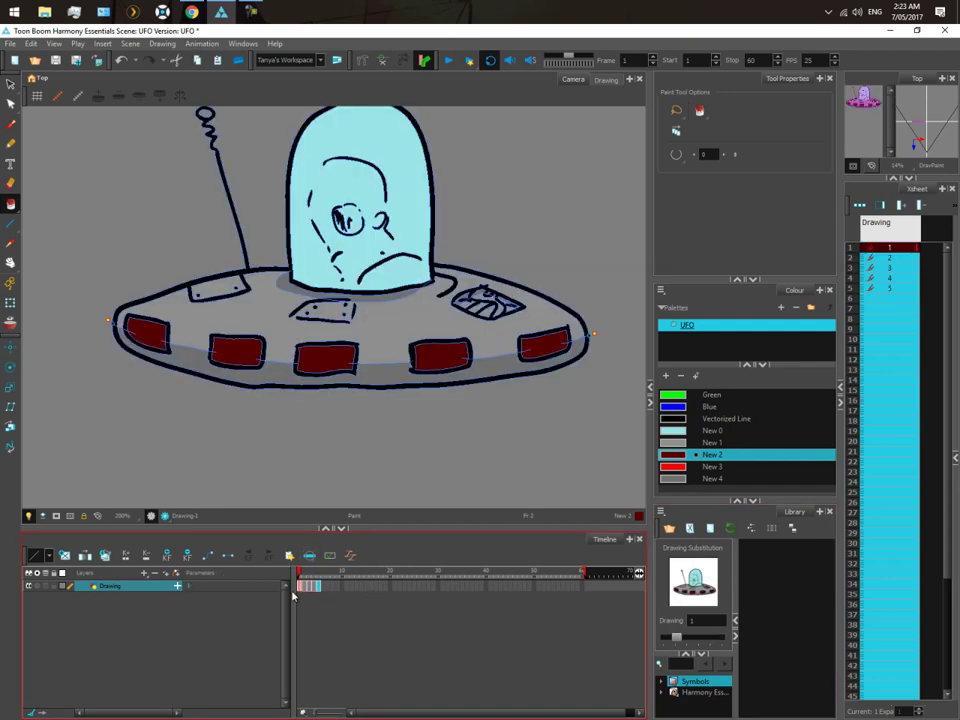
{"action": "left_click", "coordinate": [297, 598]}
{"action": "mouse_move", "coordinate": [290, 597]}
{"action": "left_mouse_down"}
{"action": "mouse_move", "coordinate": [318, 597]}
{"action": "mouse_move", "coordinate": [291, 596]}
{"action": "left_mouse_up"}
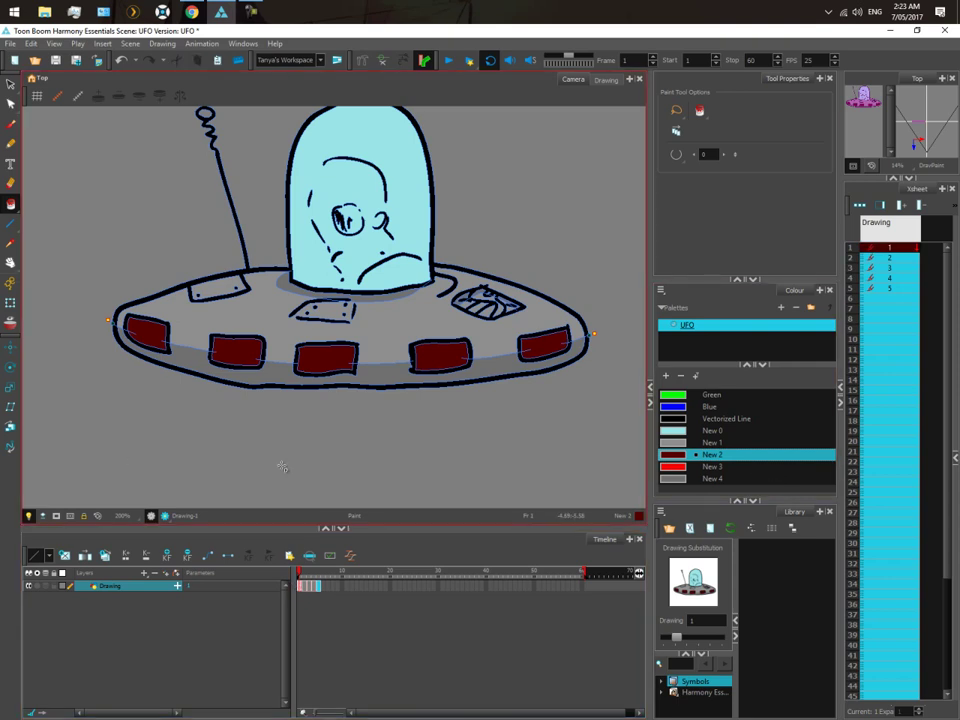
{"action": "left_click", "coordinate": [677, 468]}
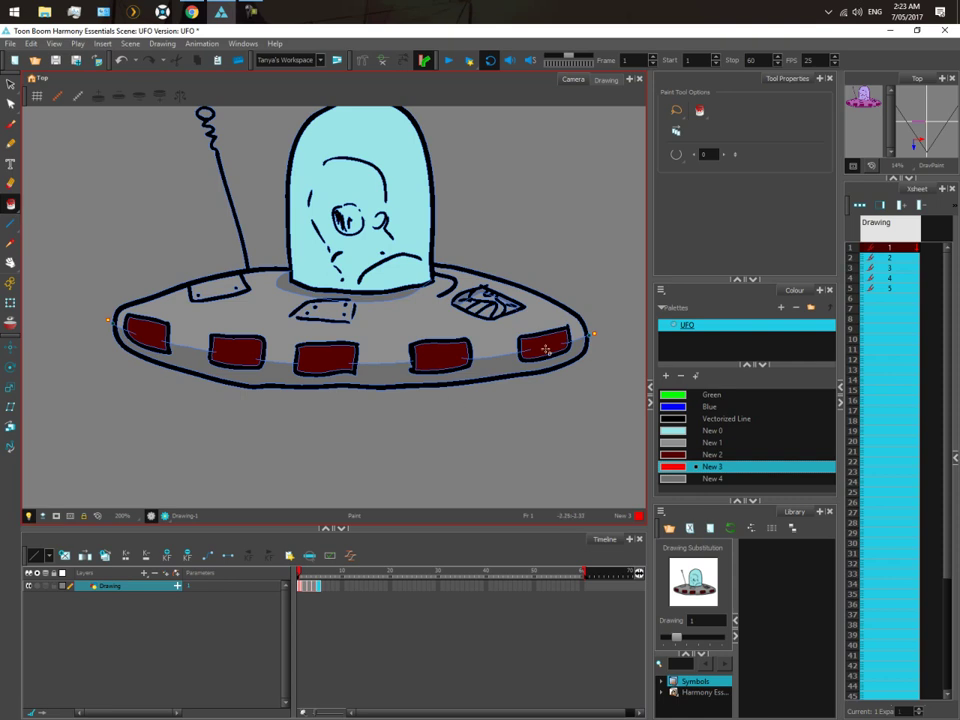
{"action": "left_click", "coordinate": [546, 348]}
{"action": "left_click", "coordinate": [302, 572]}
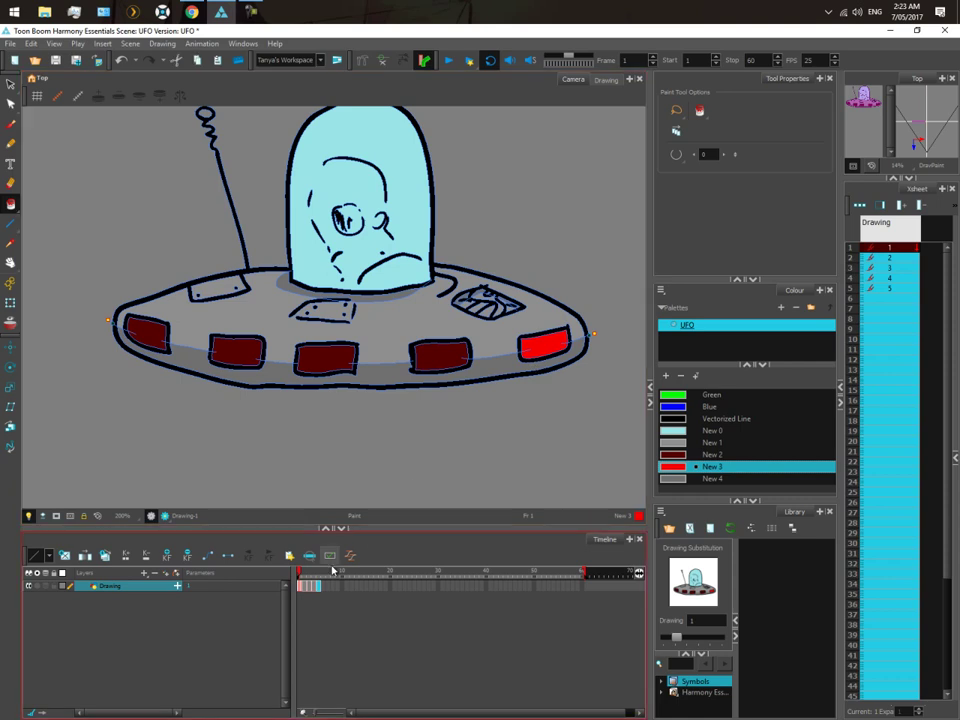
- Fill the second window from the right on frame 2 and the middle window on frame 3 with New 3
{"action": "left_click", "coordinate": [306, 572]}
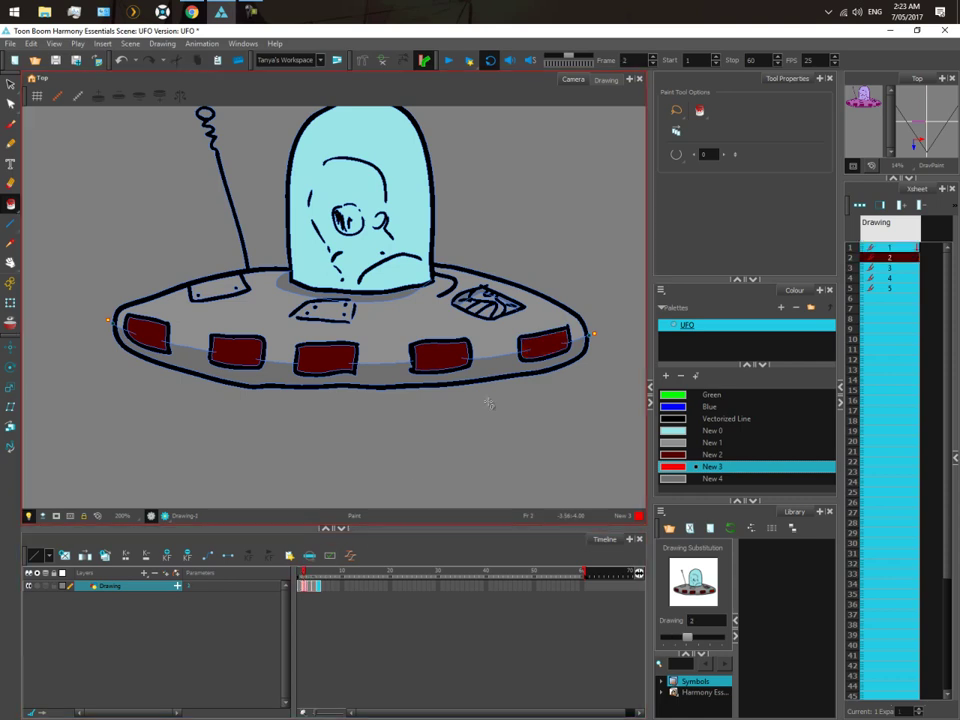
{"action": "left_click", "coordinate": [452, 357]}
{"action": "left_click", "coordinate": [306, 572]}
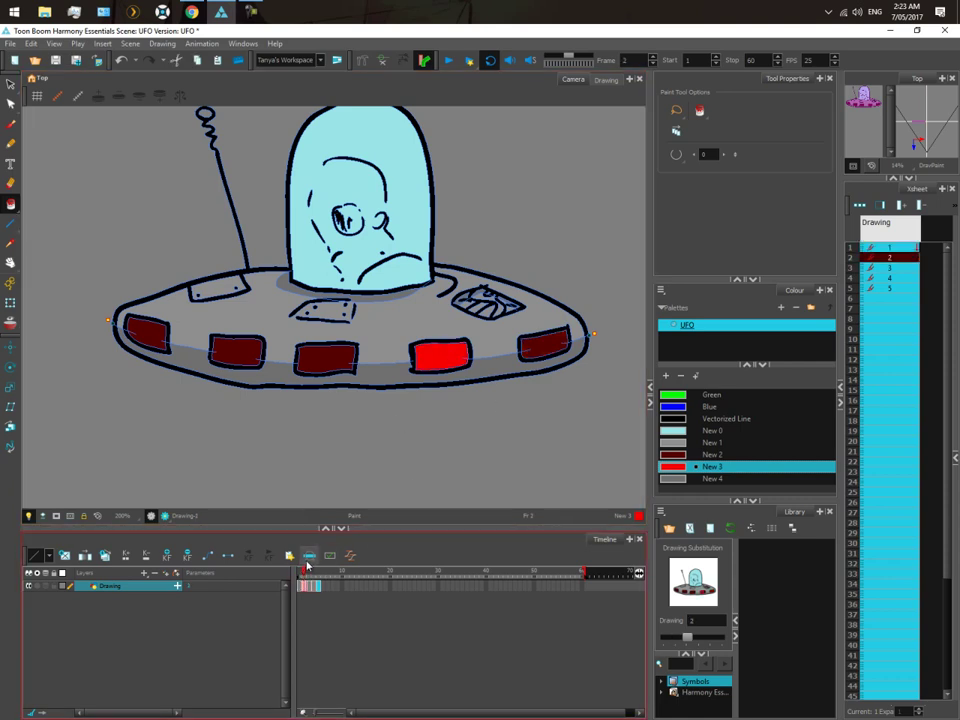
{"action": "left_click", "coordinate": [310, 572]}
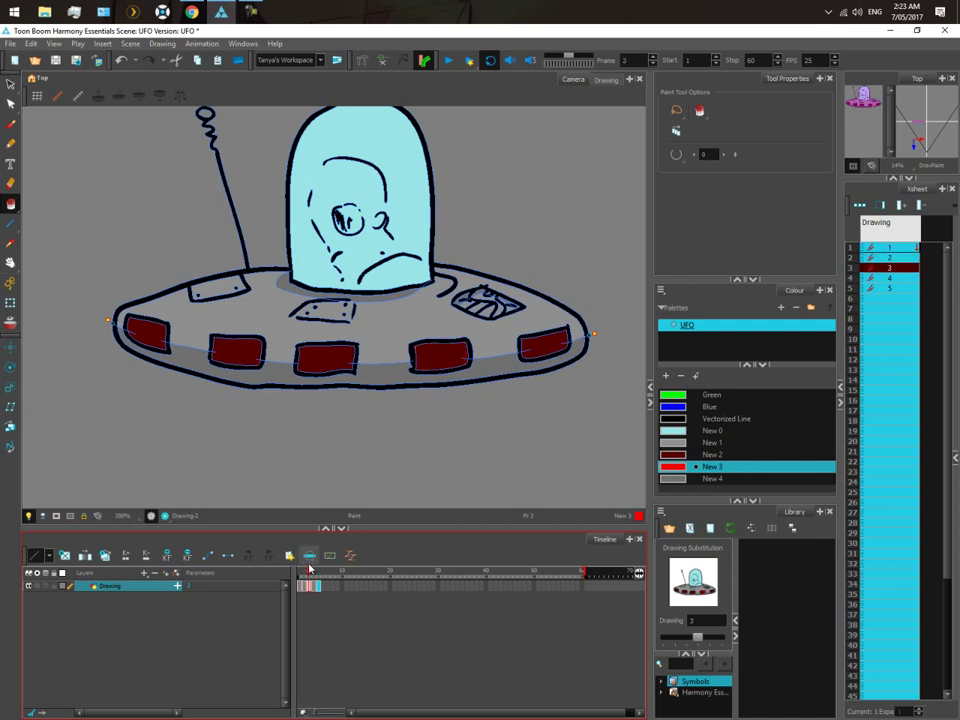
{"action": "left_click", "coordinate": [322, 360]}
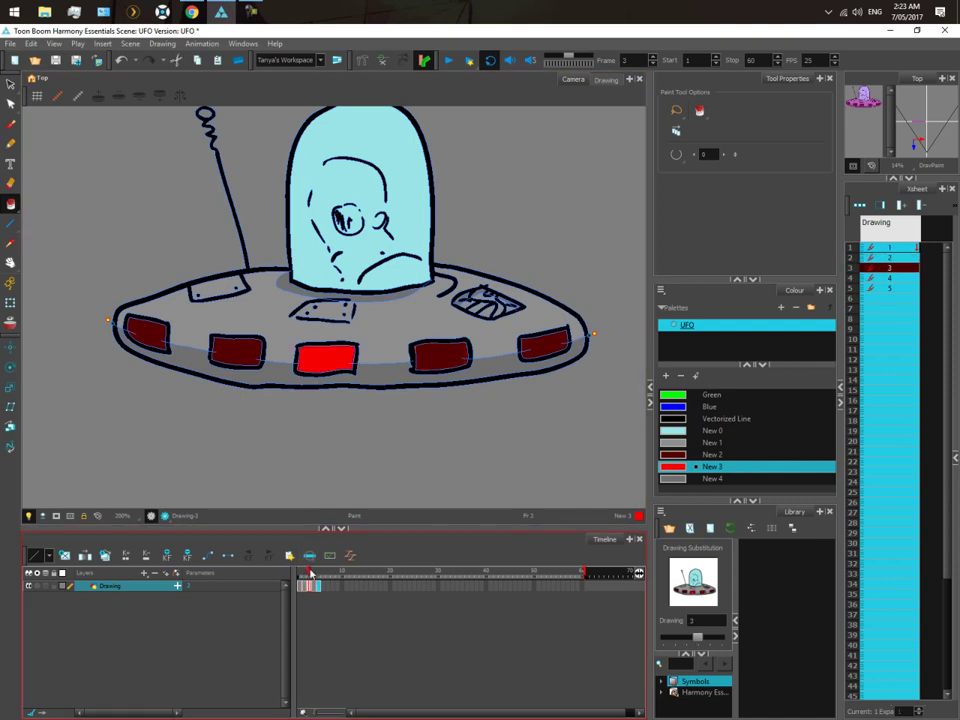
- Fill the second window from the left on frame 4 and the leftmost window on frame 5 with New 3
{"action": "left_click", "coordinate": [312, 568]}
{"action": "left_click", "coordinate": [237, 351]}
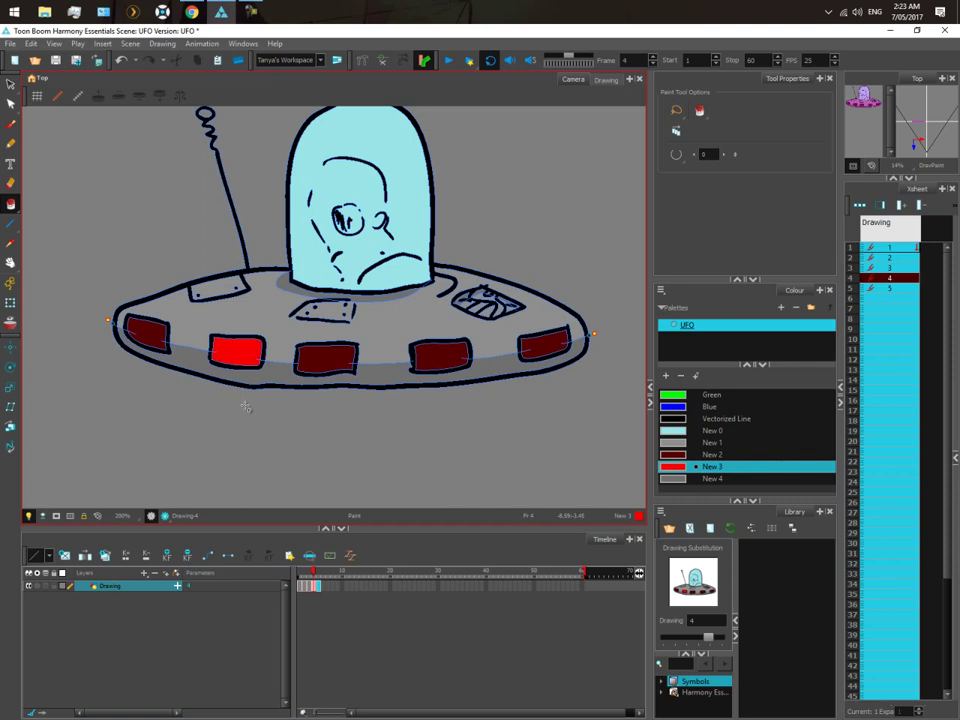
{"action": "left_click", "coordinate": [318, 572]}
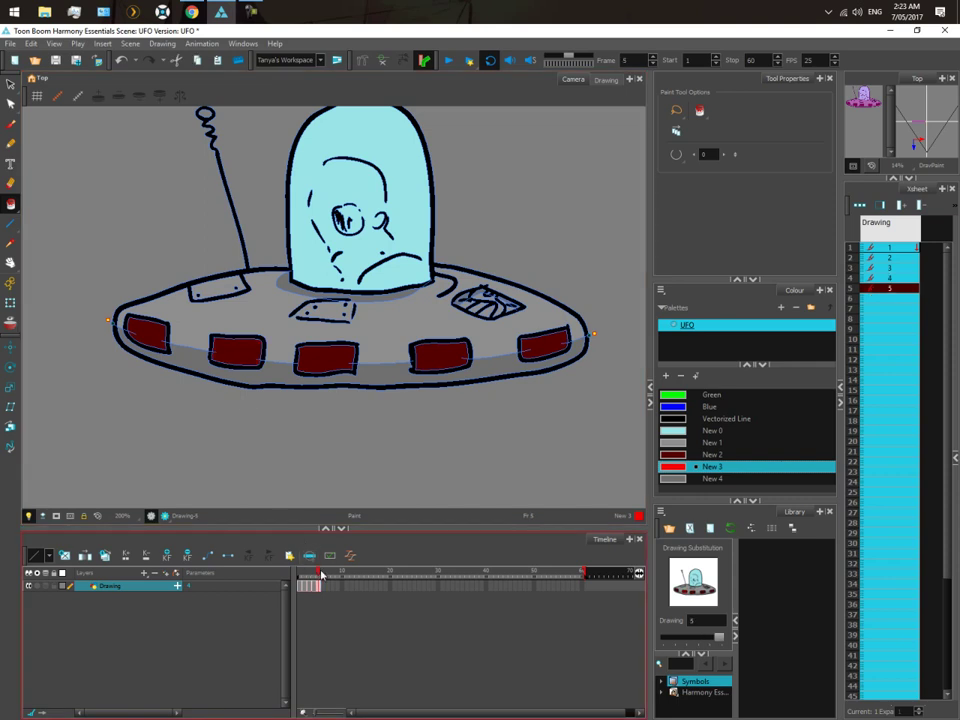
{"action": "left_click", "coordinate": [145, 334]}
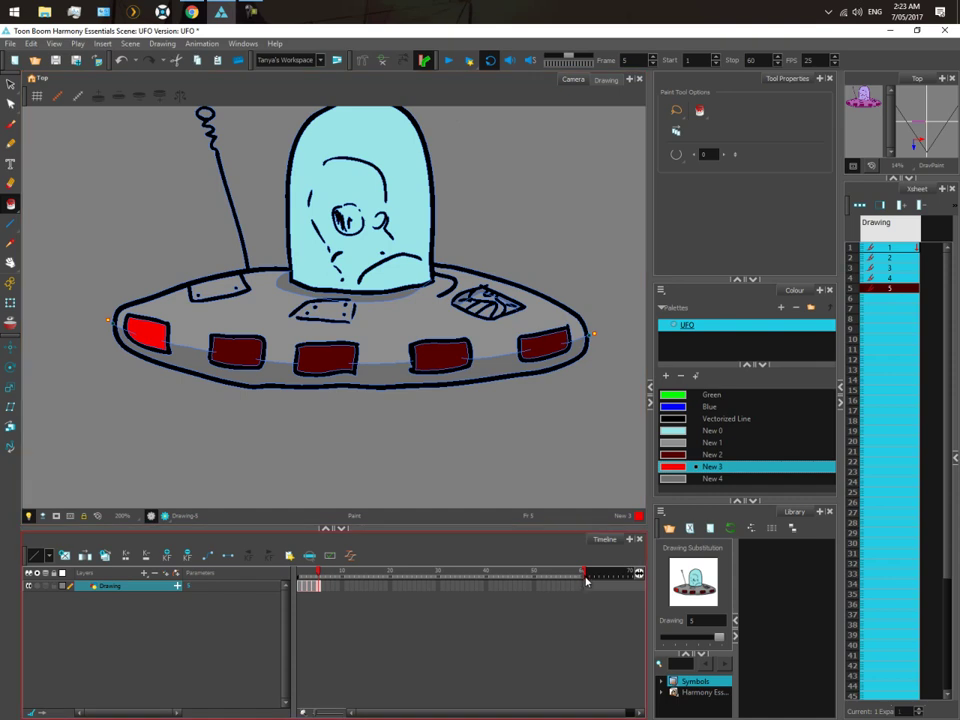
- Shorten the scene to end at frame 5 and play the blinking window lights in a loop
{"action": "mouse_move", "coordinate": [585, 572]}
{"action": "left_mouse_down"}
{"action": "mouse_move", "coordinate": [341, 540]}
{"action": "mouse_move", "coordinate": [326, 547]}
{"action": "left_mouse_up"}
{"action": "left_click", "coordinate": [447, 62]}
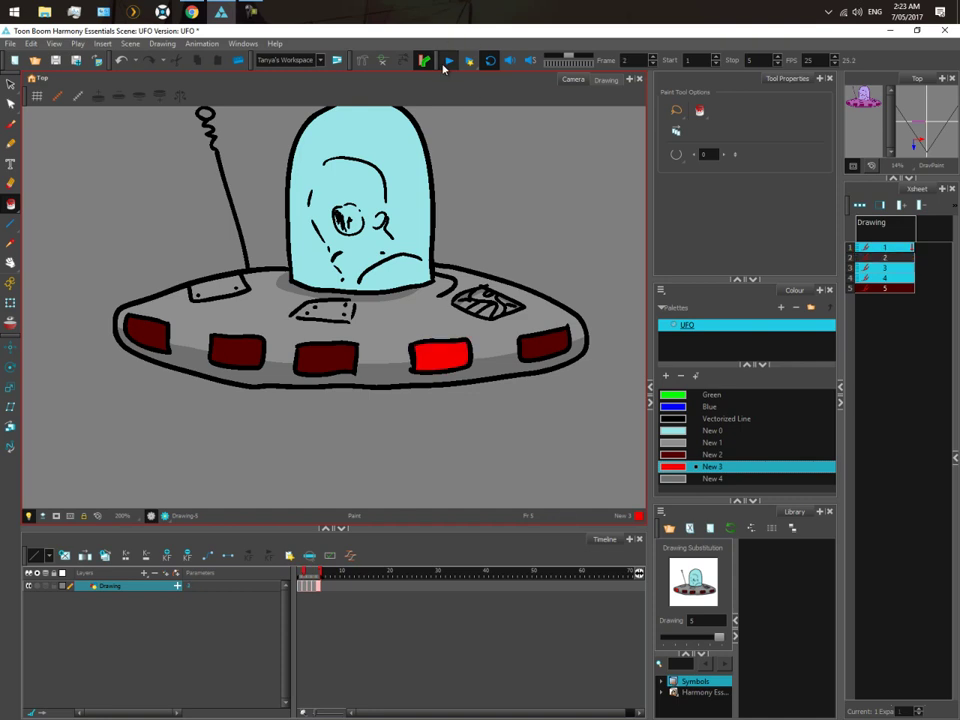
{"action": "left_click", "coordinate": [325, 560]}
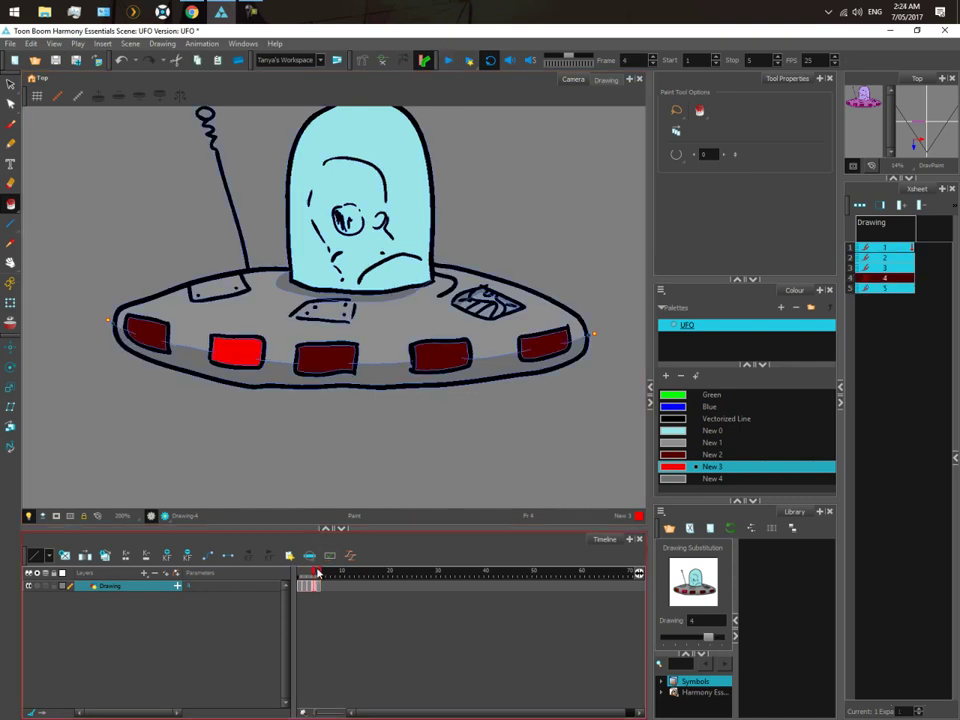
- Extend the scene to frame 21 and set the exposure of all five window-light drawings to 2
{"action": "left_click_drag", "start_coordinate": [319, 572], "coordinate": [395, 572]}
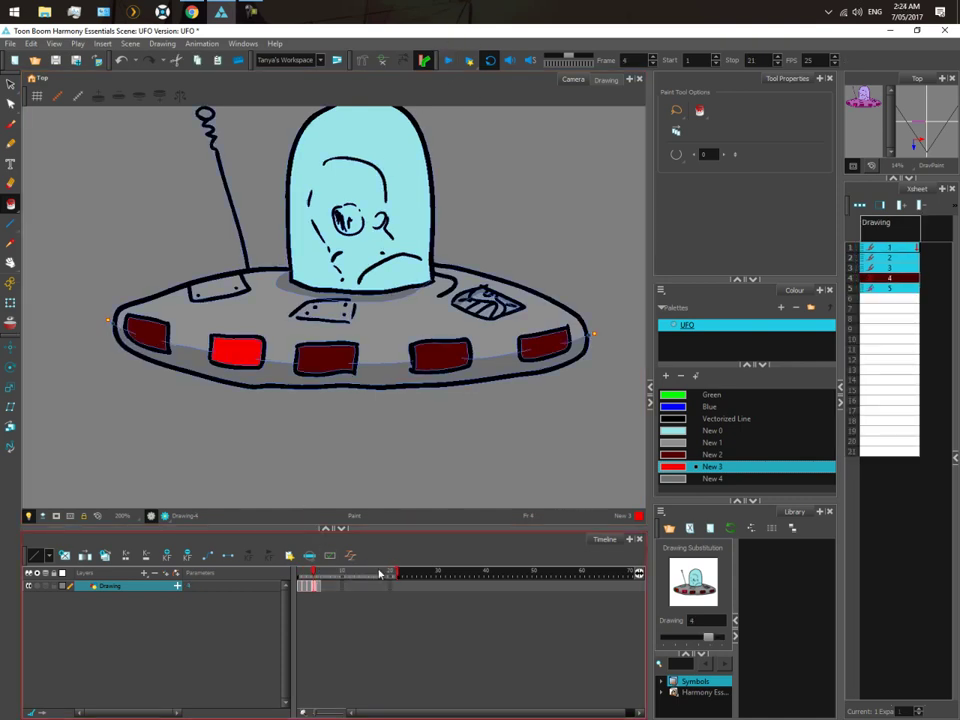
{"action": "left_click_drag", "start_coordinate": [319, 588], "coordinate": [296, 586]}
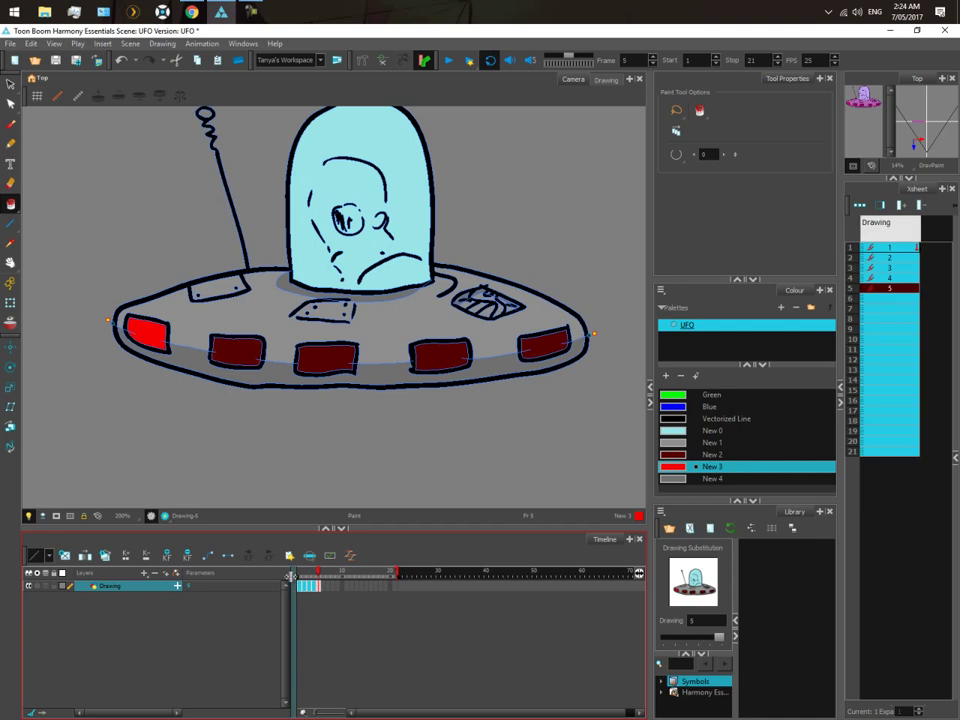
{"action": "right_click", "coordinate": [309, 588]}
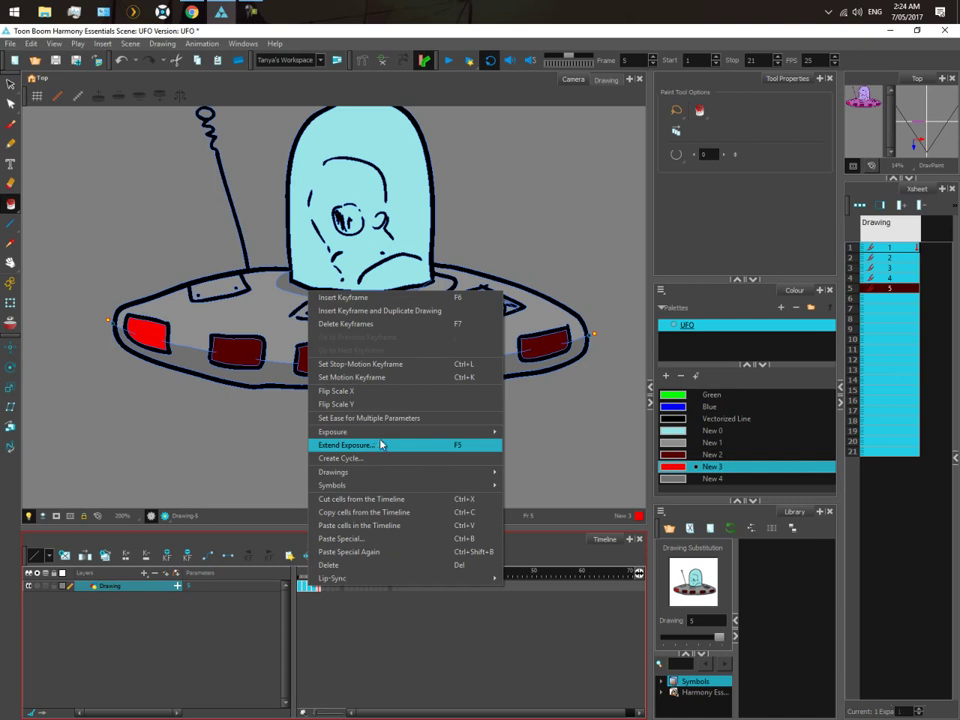
{"action": "mouse_move", "coordinate": [388, 431]}
{"action": "mouse_move", "coordinate": [475, 432]}
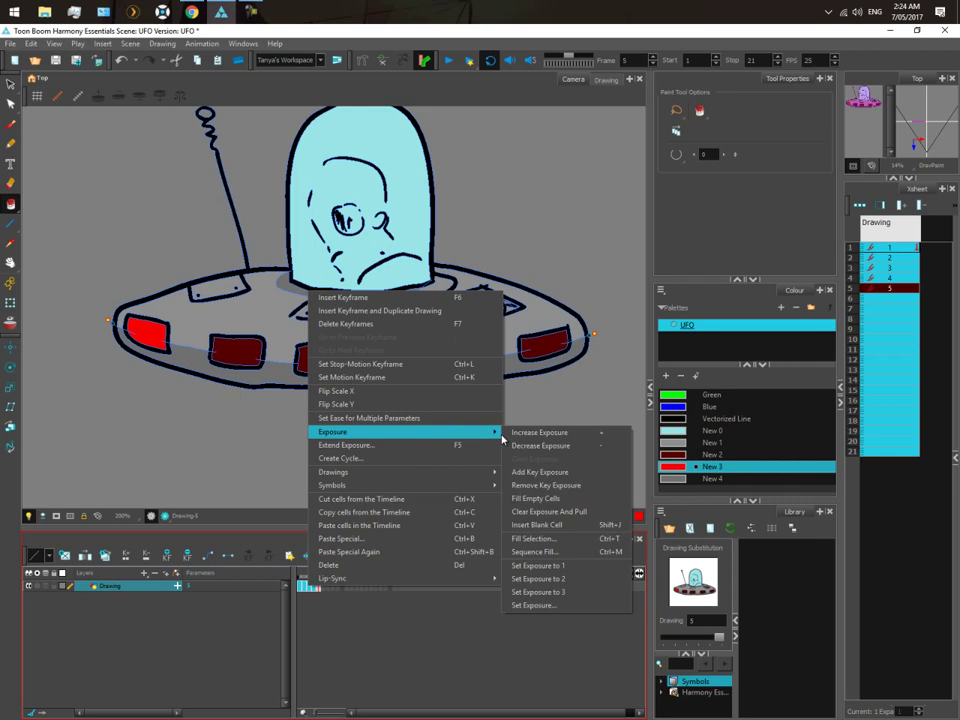
{"action": "left_click", "coordinate": [540, 579]}
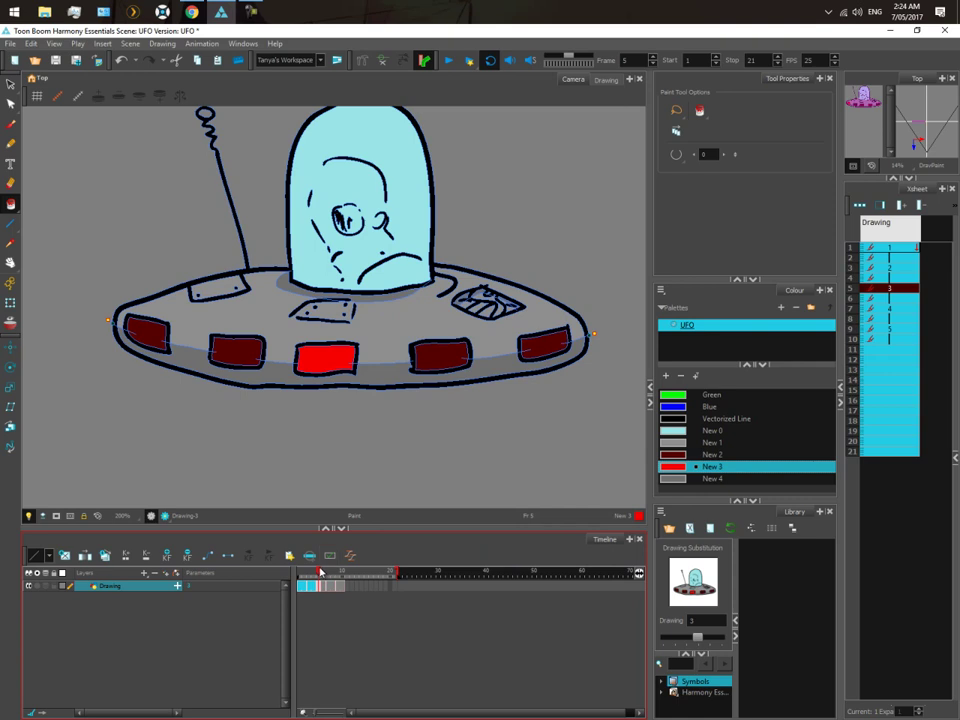
- Shorten the scene to end at frame 10, play the light loop, and return to frame 1
{"action": "left_click", "coordinate": [449, 61]}
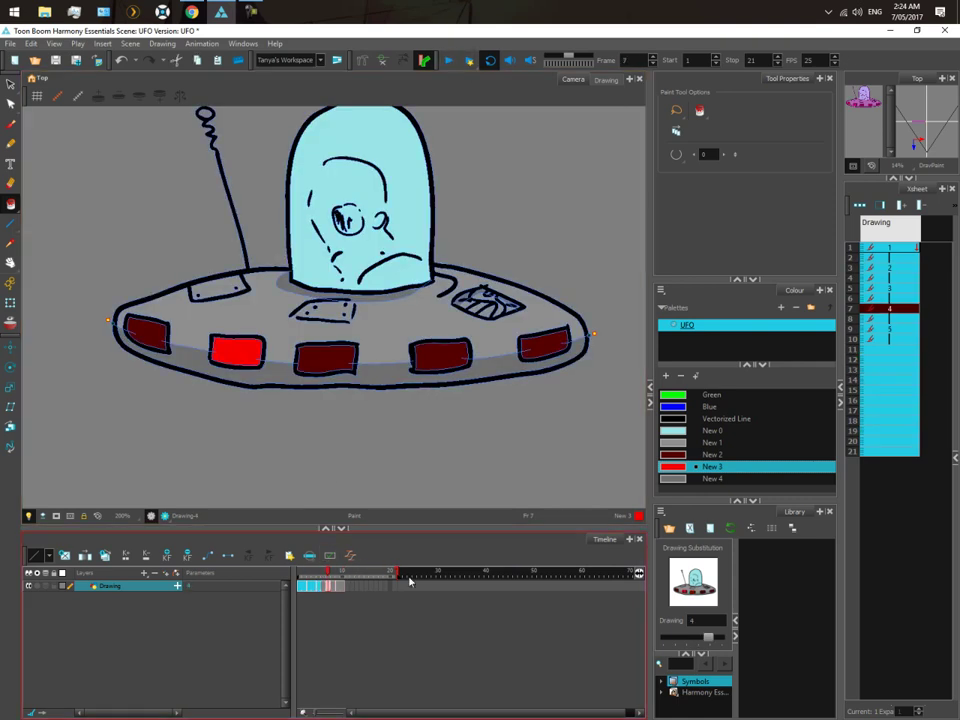
{"action": "left_click_drag", "start_coordinate": [397, 573], "coordinate": [343, 573]}
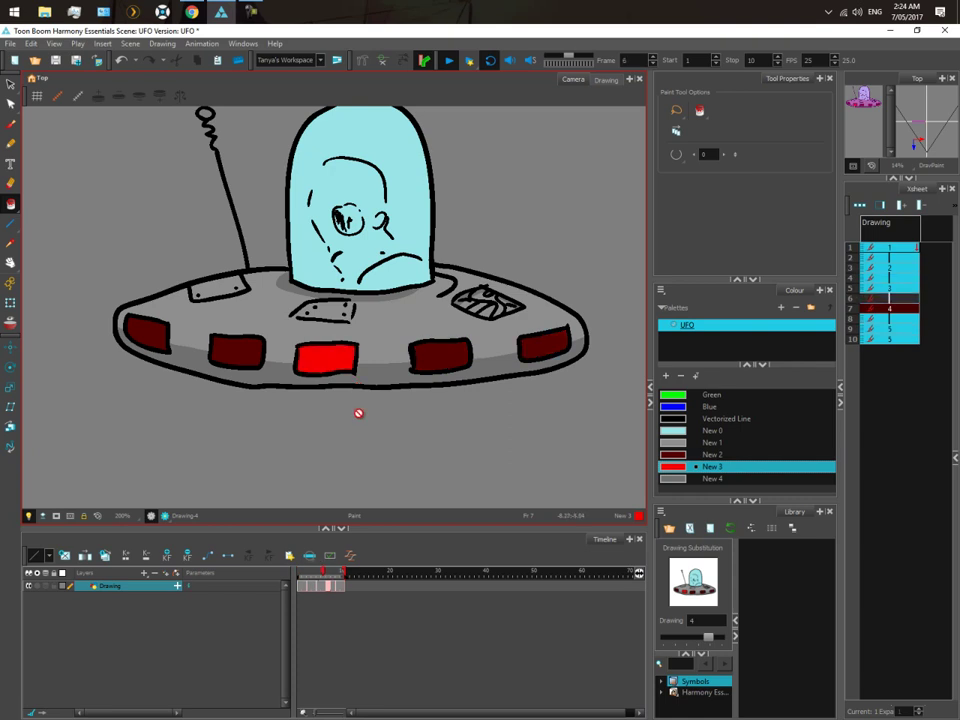
{"action": "left_click", "coordinate": [297, 576]}
{"action": "left_click", "coordinate": [303, 575]}
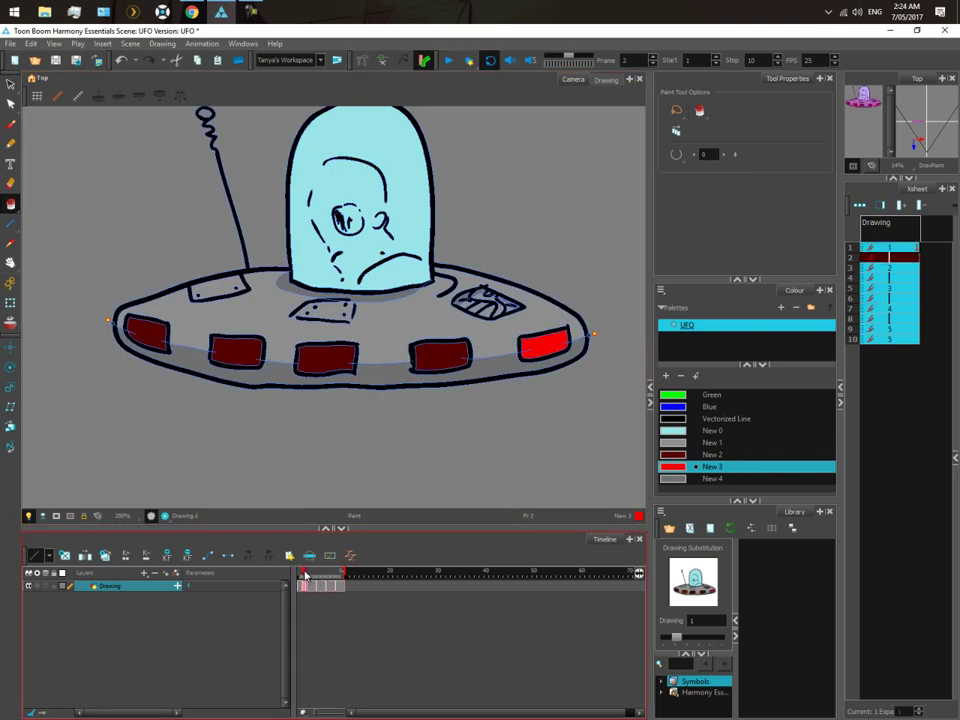
{"action": "left_click", "coordinate": [310, 576]}
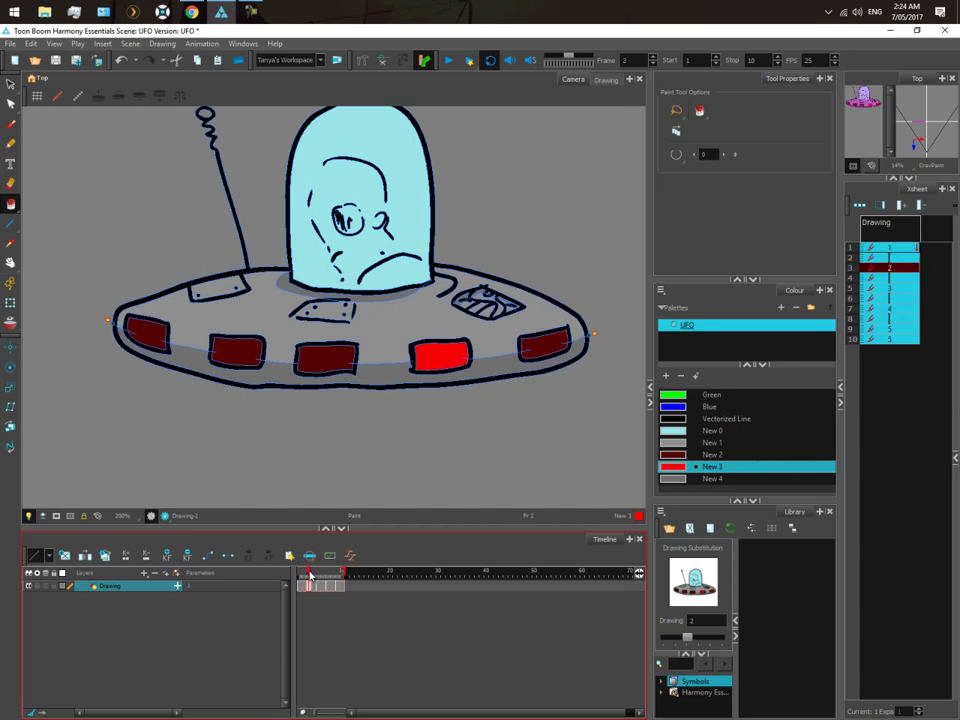
{"action": "left_click", "coordinate": [298, 577]}
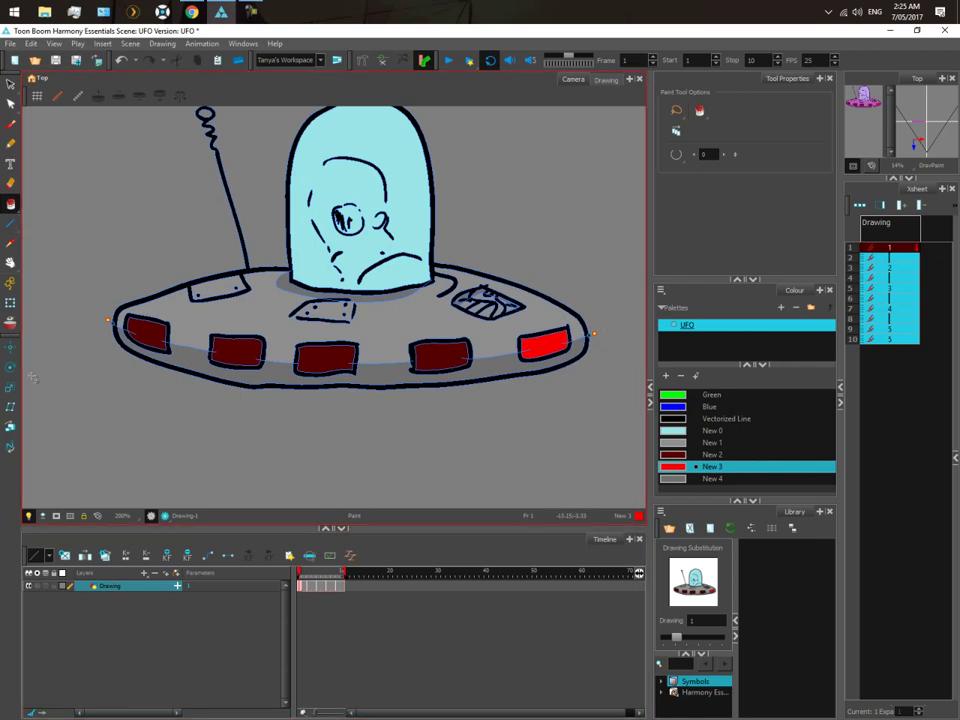
- Add a new colour, New 5, to the UFO palette and make it yellow with RGB 255, 240, 0
{"action": "left_click", "coordinate": [667, 377]}
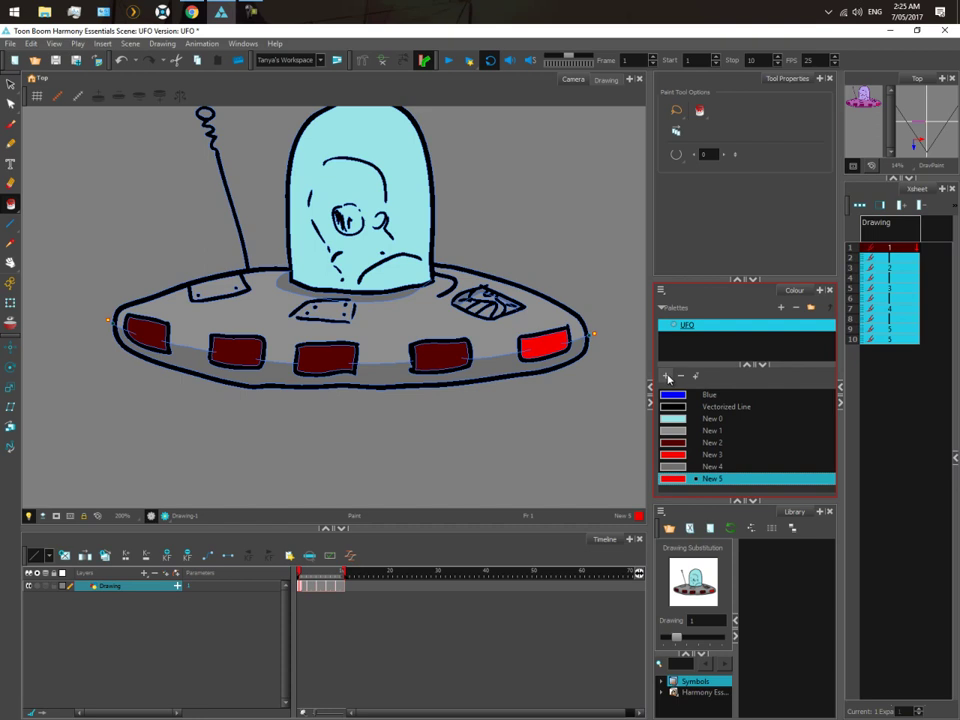
{"action": "double_click", "coordinate": [672, 480]}
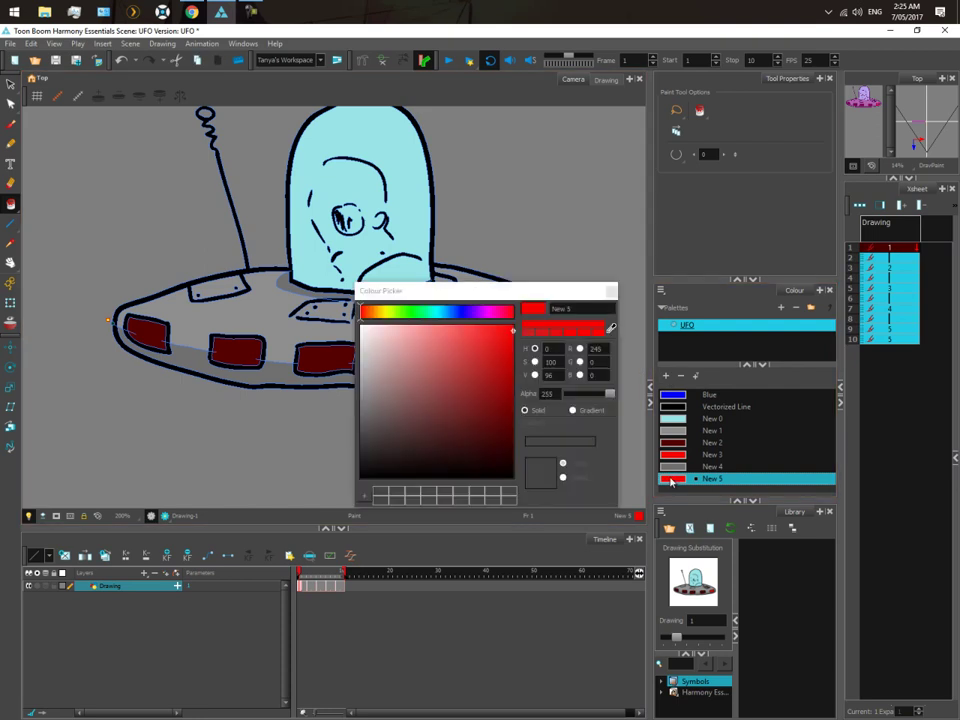
{"action": "left_click", "coordinate": [373, 315]}
{"action": "mouse_move", "coordinate": [373, 315]}
{"action": "left_mouse_down"}
{"action": "mouse_move", "coordinate": [467, 343]}
{"action": "mouse_move", "coordinate": [534, 321]}
{"action": "left_mouse_up"}
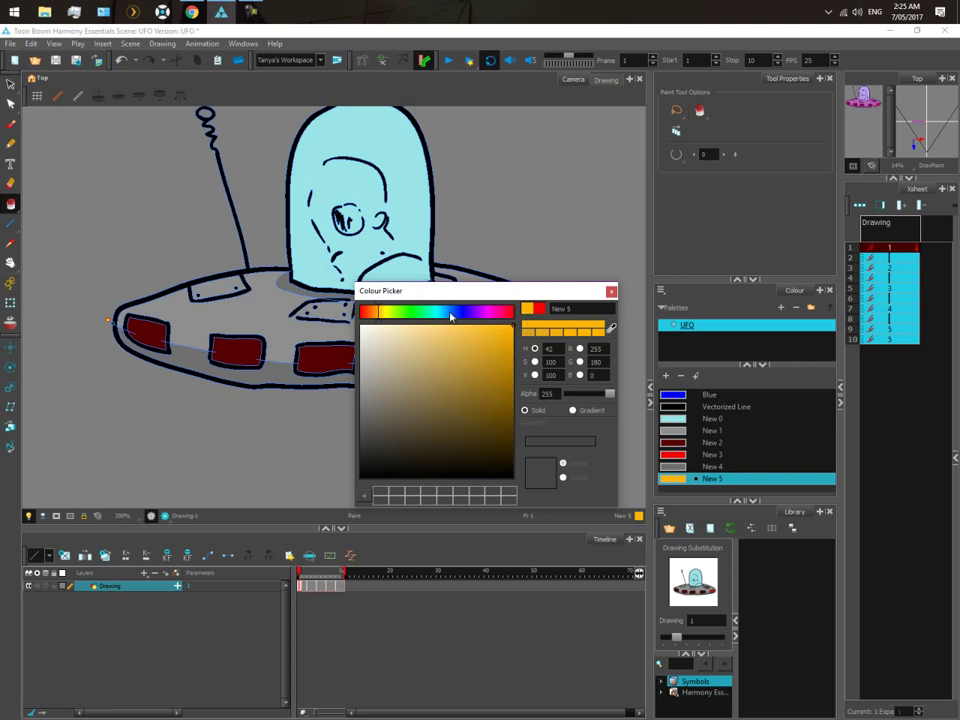
{"action": "left_click", "coordinate": [384, 312]}
{"action": "left_click", "coordinate": [570, 327]}
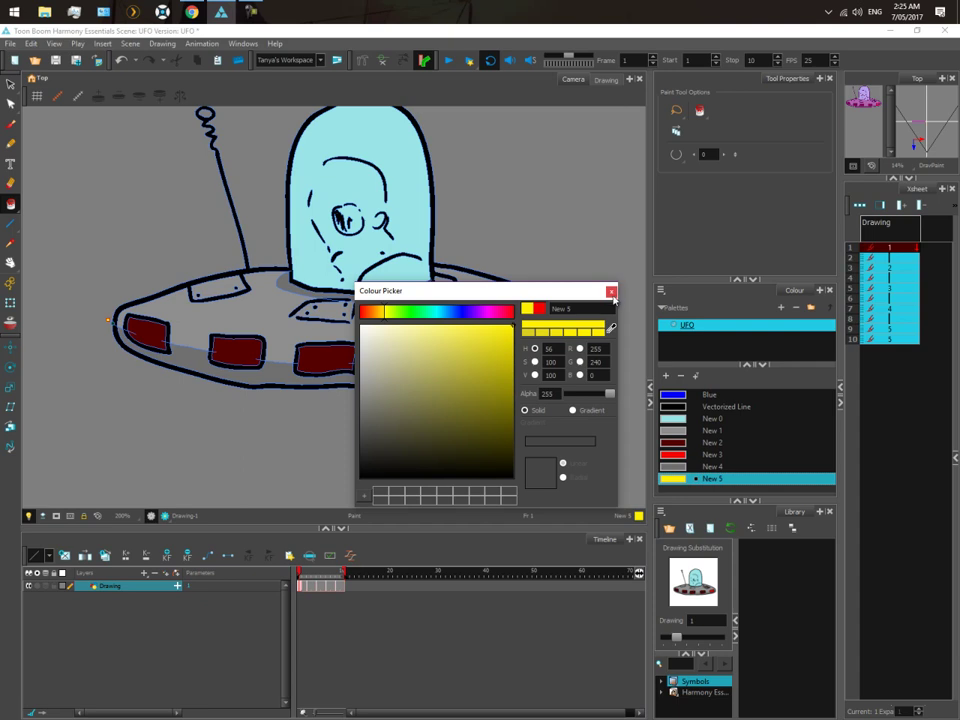
{"action": "left_click", "coordinate": [611, 292]}
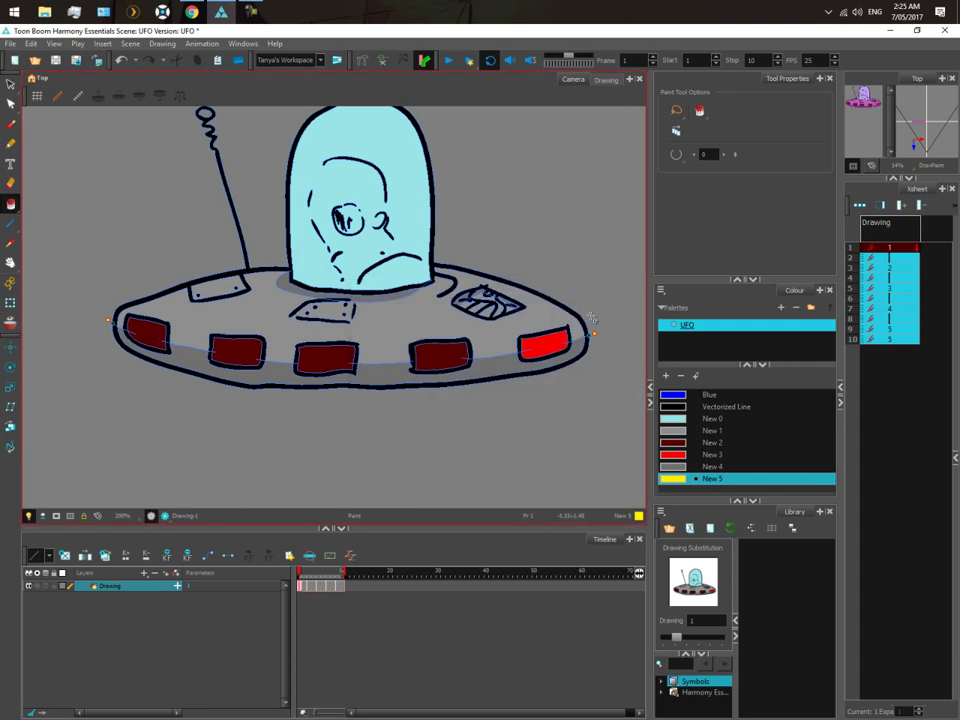
- Fill the leftmost window on frame 1 and the rightmost window on frame 3 with the yellow New 5
{"action": "left_click", "coordinate": [145, 335]}
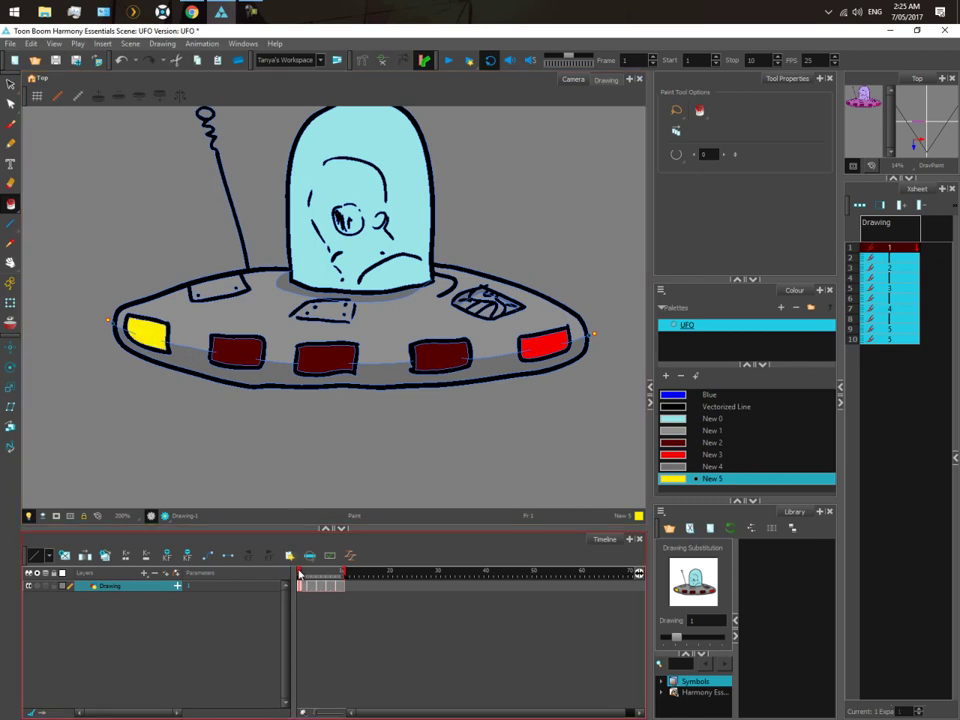
{"action": "key", "text": "period"}
{"action": "key", "text": "period"}
{"action": "left_click", "coordinate": [549, 343]}
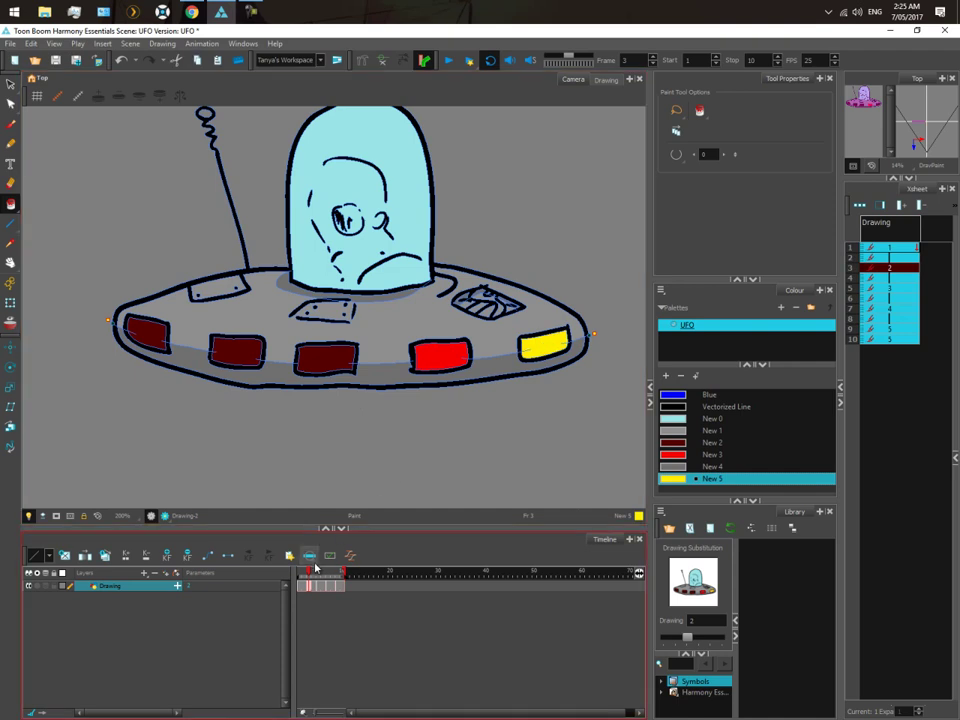
- Fill the second window from the right on frame 5 and the middle window on frame 7 with New 5, and go to frame 9
{"action": "left_click_drag", "start_coordinate": [310, 571], "coordinate": [319, 571]}
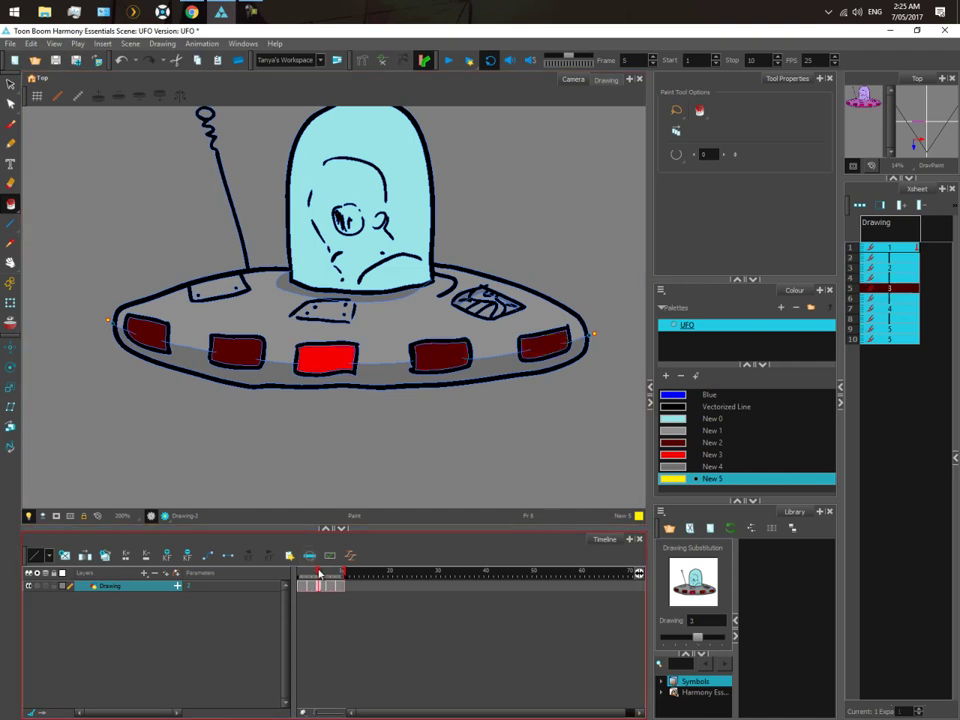
{"action": "left_click", "coordinate": [426, 358]}
{"action": "left_click_drag", "start_coordinate": [322, 575], "coordinate": [329, 575]}
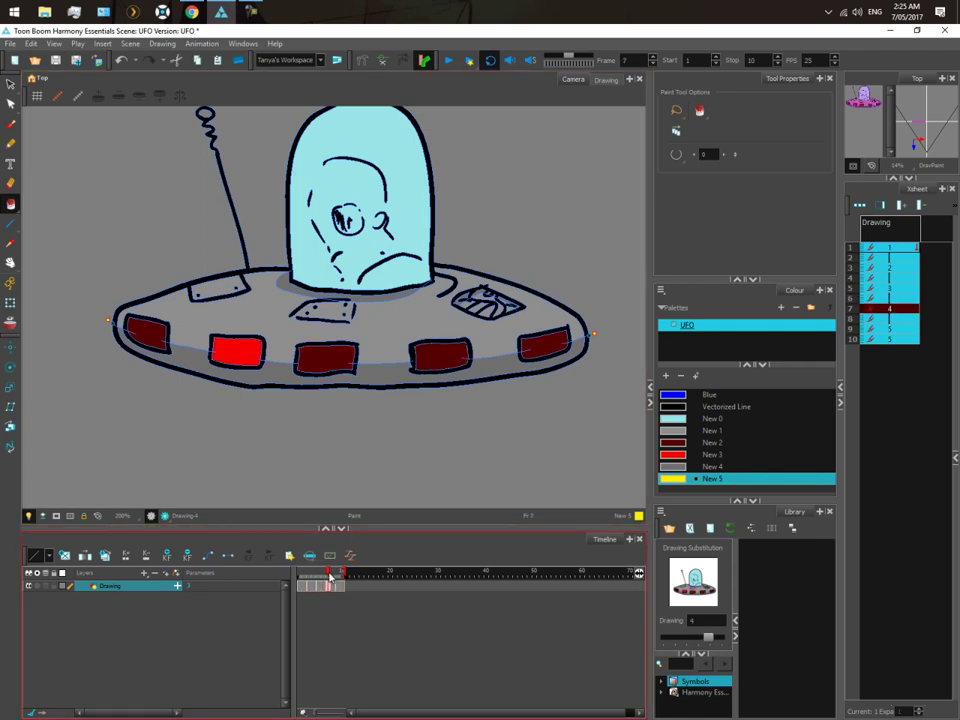
{"action": "left_click", "coordinate": [323, 363]}
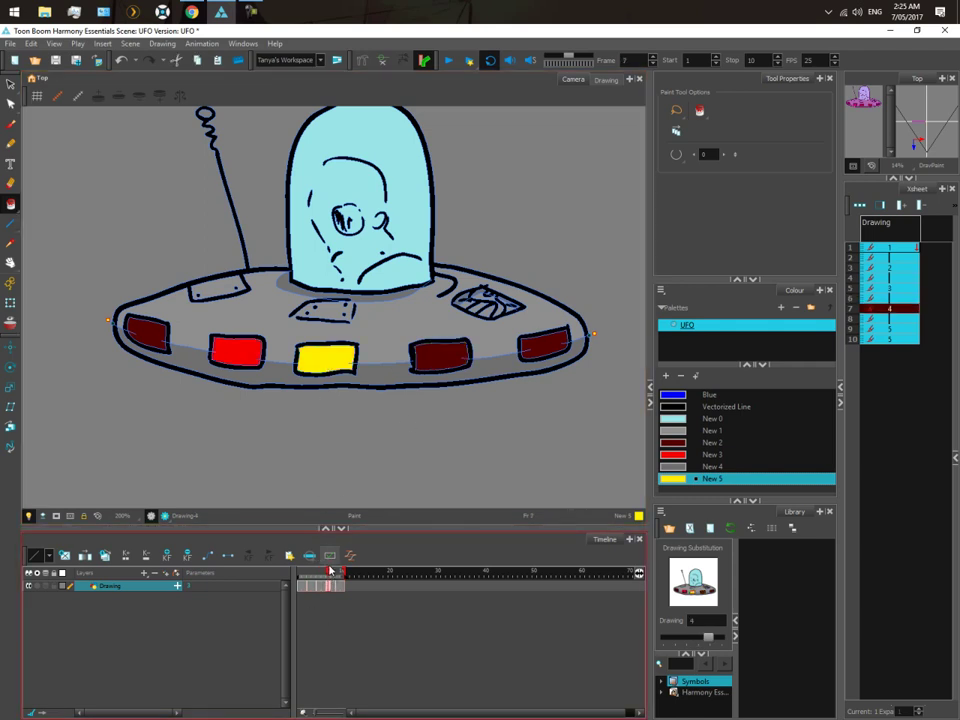
{"action": "left_click", "coordinate": [337, 571]}
{"action": "left_click", "coordinate": [337, 571]}
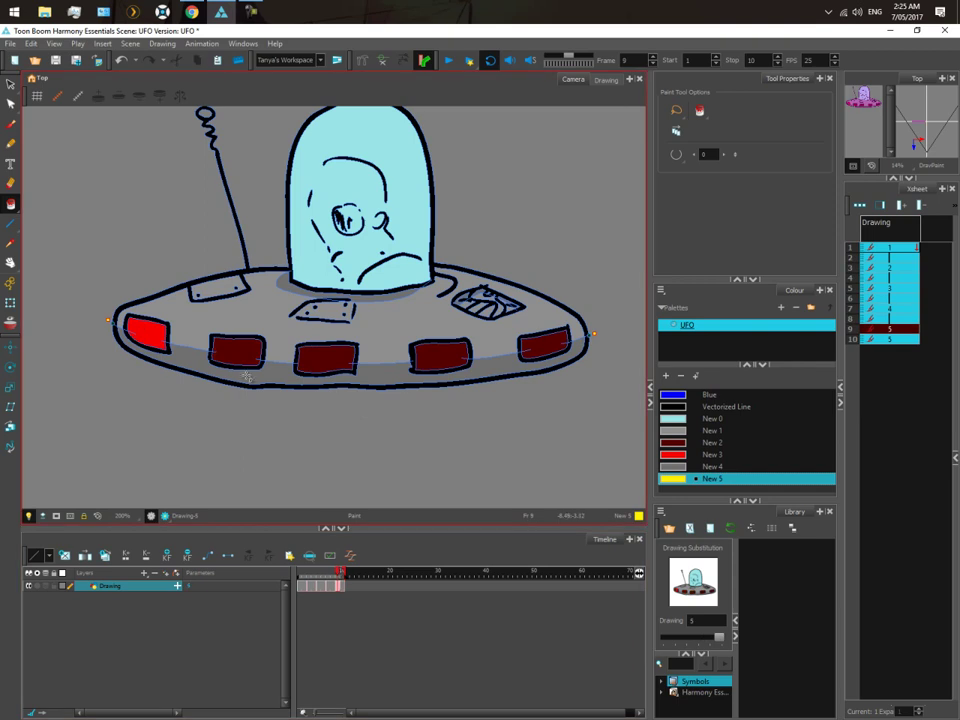
- Play the red and yellow light loop with the whole camera frame in view, and return to frame 1
{"action": "left_click", "coordinate": [447, 61]}
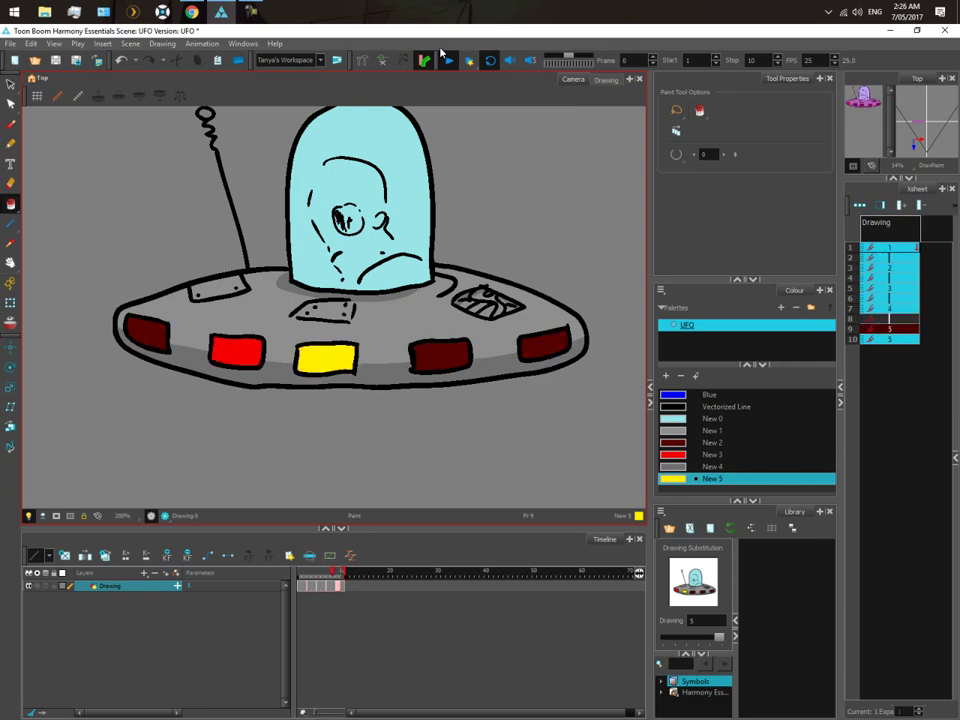
{"action": "scroll", "coordinate": [287, 374], "scroll_direction": "down", "scroll_amount": 3}
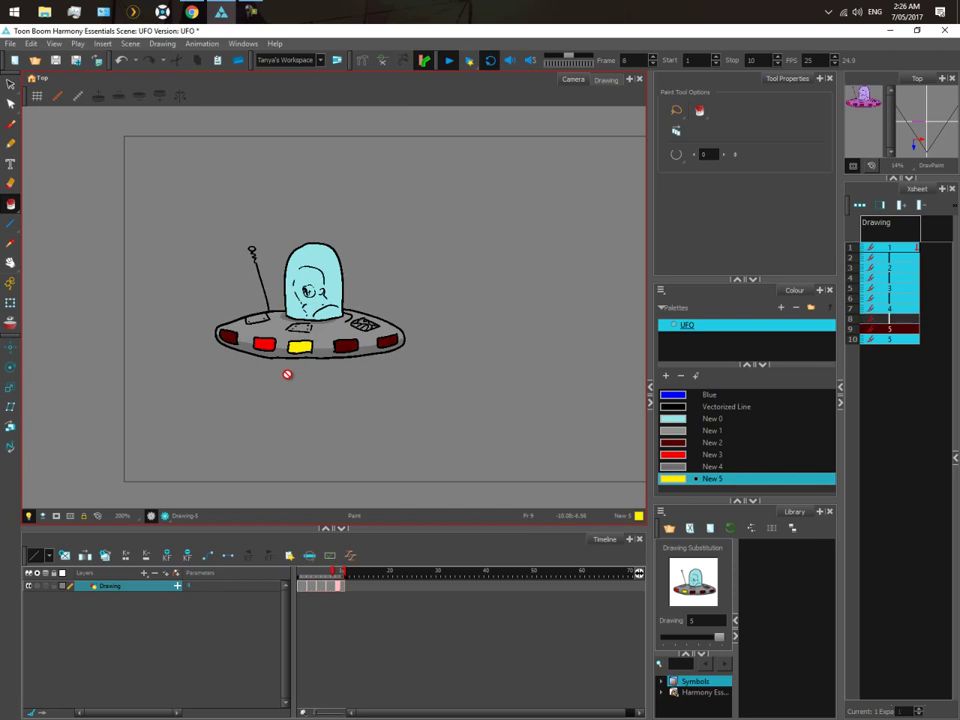
{"action": "scroll", "coordinate": [287, 380], "scroll_direction": "down", "scroll_amount": 4}
{"action": "scroll", "coordinate": [333, 417], "scroll_direction": "up", "scroll_amount": 1}
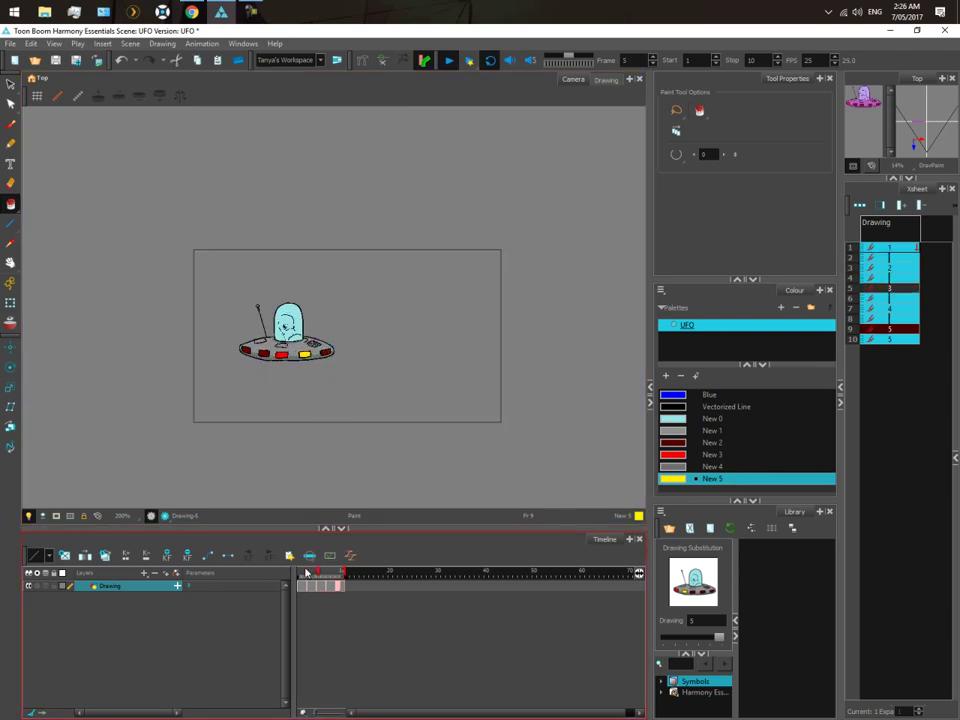
{"action": "left_click", "coordinate": [306, 572]}
{"action": "mouse_move", "coordinate": [306, 572]}
{"action": "left_mouse_down"}
{"action": "mouse_move", "coordinate": [359, 590]}
{"action": "mouse_move", "coordinate": [296, 593]}
{"action": "mouse_move", "coordinate": [293, 585]}
{"action": "mouse_move", "coordinate": [293, 604]}
{"action": "mouse_move", "coordinate": [347, 604]}
{"action": "mouse_move", "coordinate": [289, 606]}
{"action": "mouse_move", "coordinate": [336, 605]}
{"action": "mouse_move", "coordinate": [298, 605]}
{"action": "left_mouse_up"}
- Rename the Drawing layer as UFO
{"action": "double_click", "coordinate": [125, 588]}
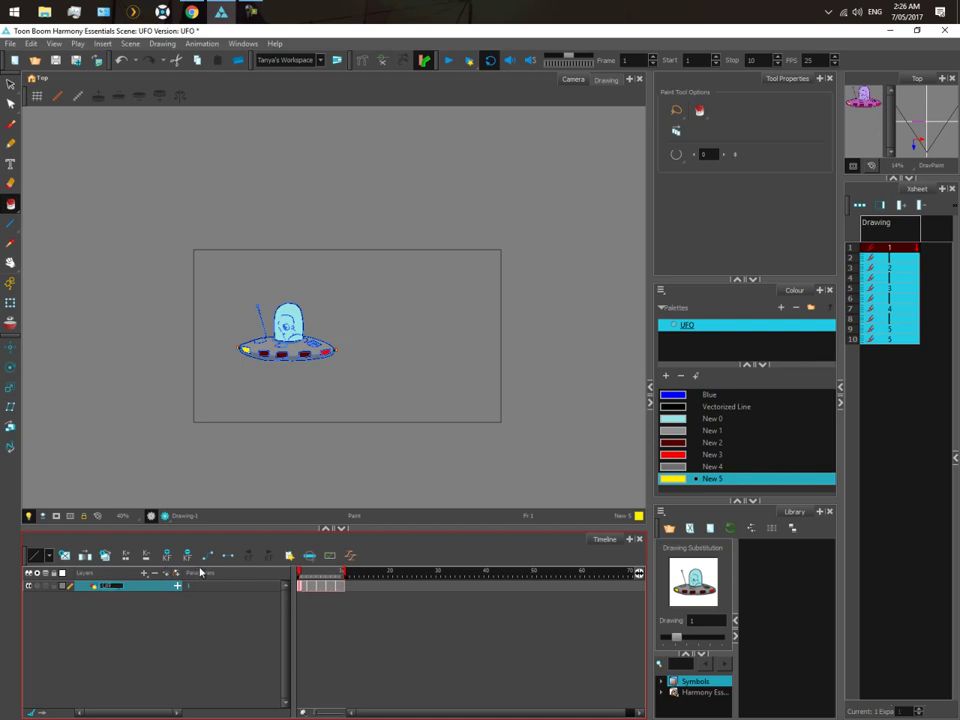
{"action": "type", "text": "UFO"}
{"action": "key", "text": "Return"}
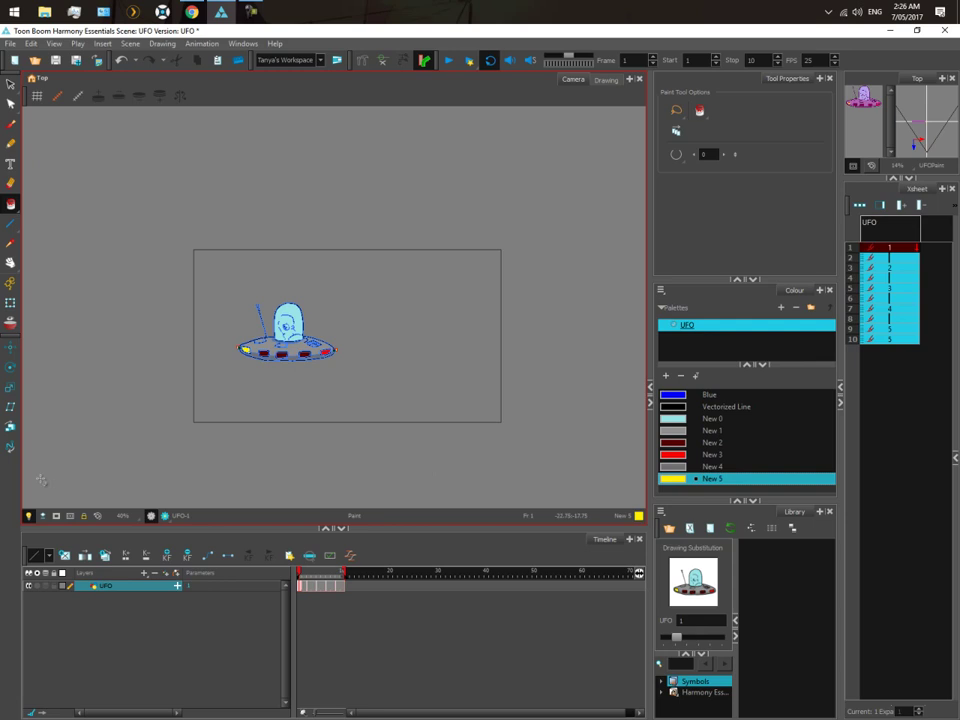
- Add a parent peg to the UFO layer
{"action": "right_click", "coordinate": [124, 586]}
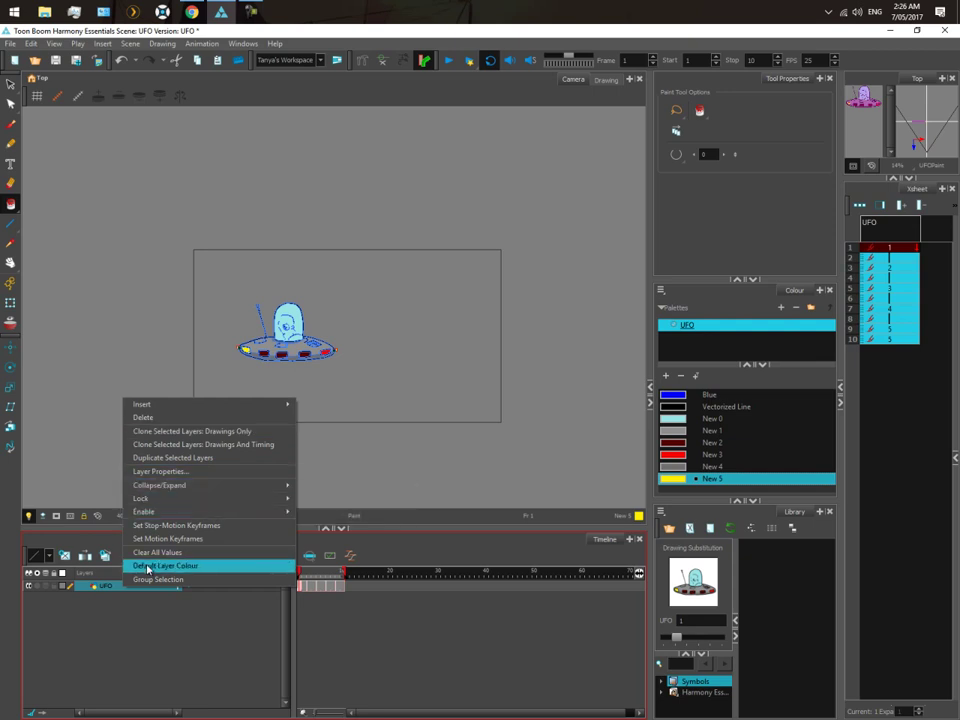
{"action": "left_click", "coordinate": [104, 605]}
{"action": "left_click", "coordinate": [144, 573]}
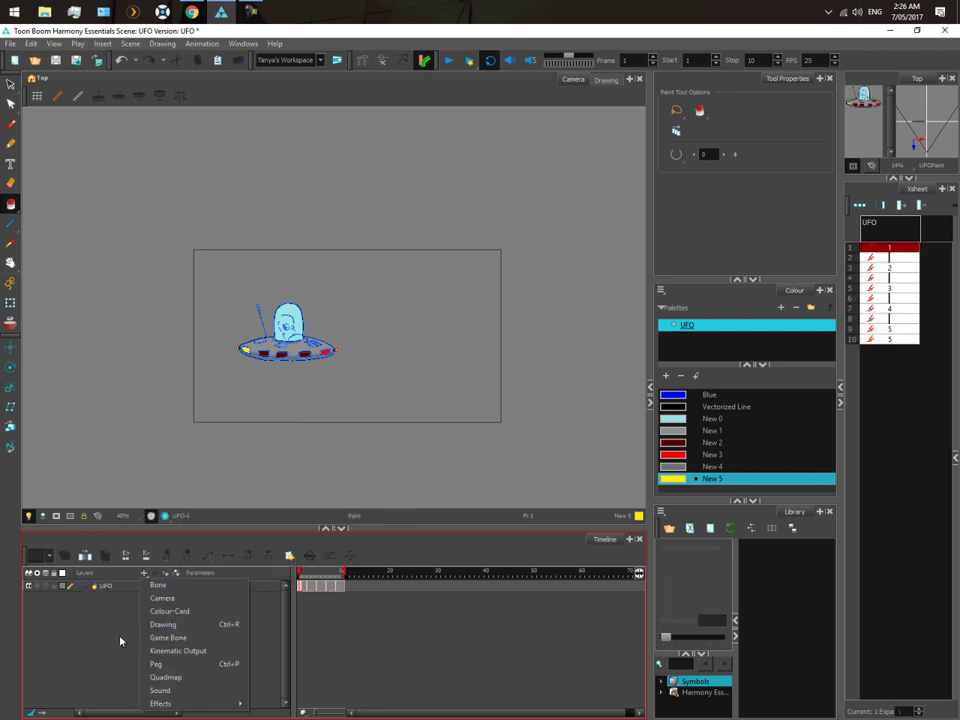
{"action": "left_click", "coordinate": [103, 589]}
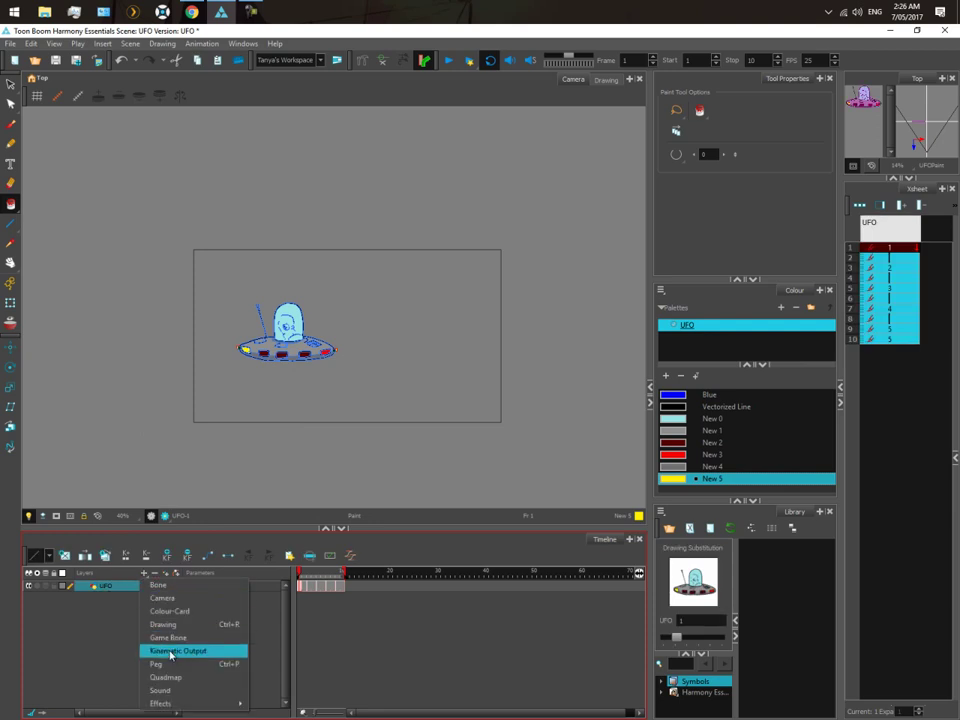
{"action": "left_click", "coordinate": [190, 663]}
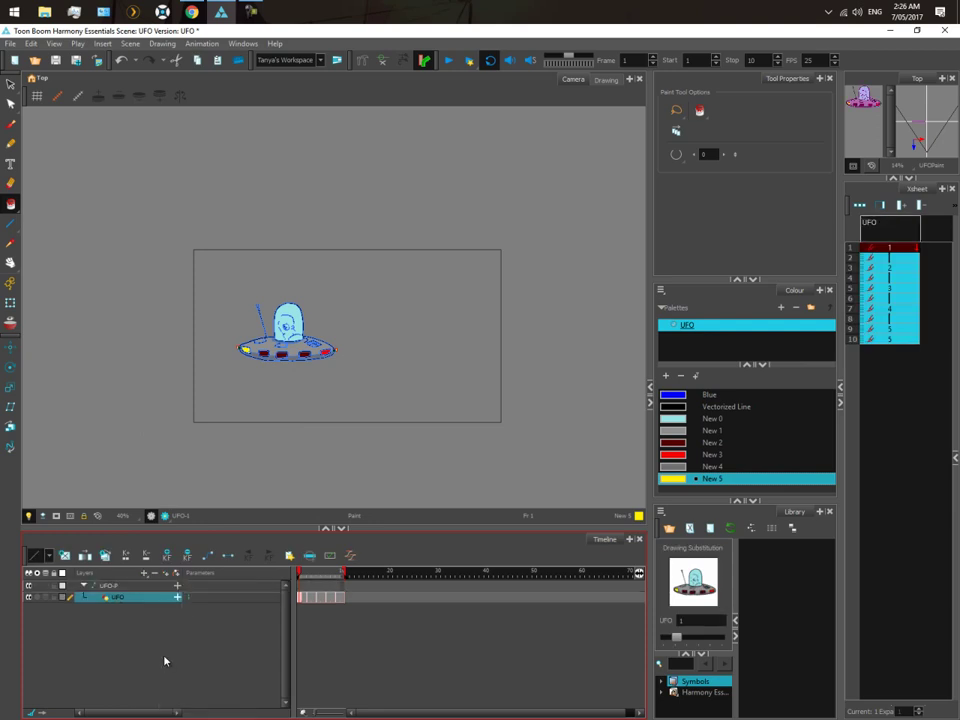
- Select the UFO-P peg and, with the Translate tool, move its pivot onto the centre of the saucer
{"action": "left_click", "coordinate": [110, 585]}
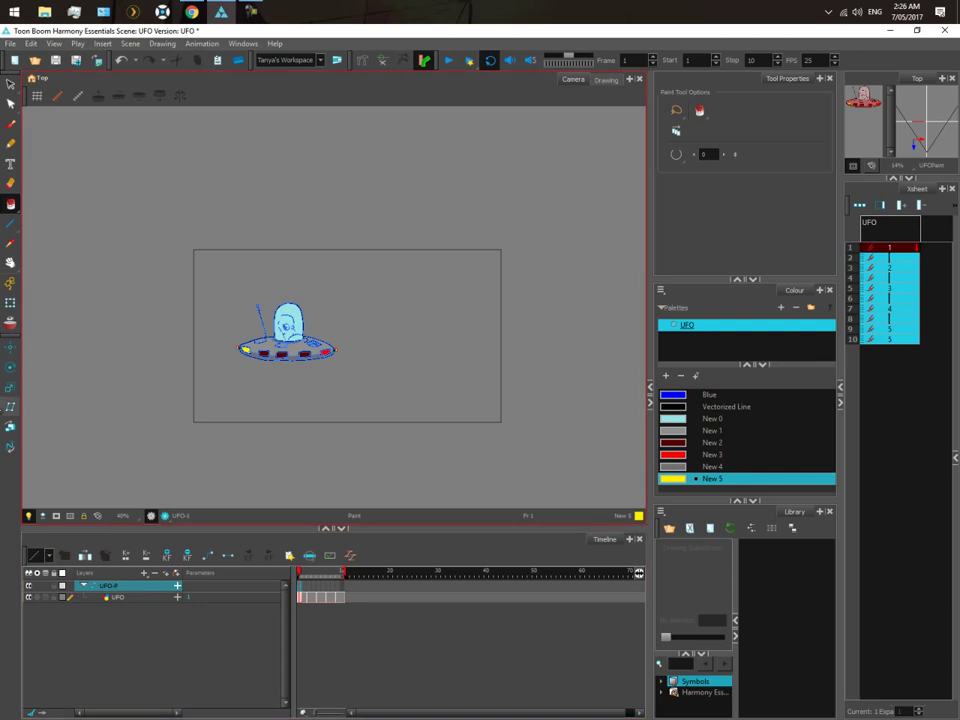
{"action": "left_click", "coordinate": [11, 349]}
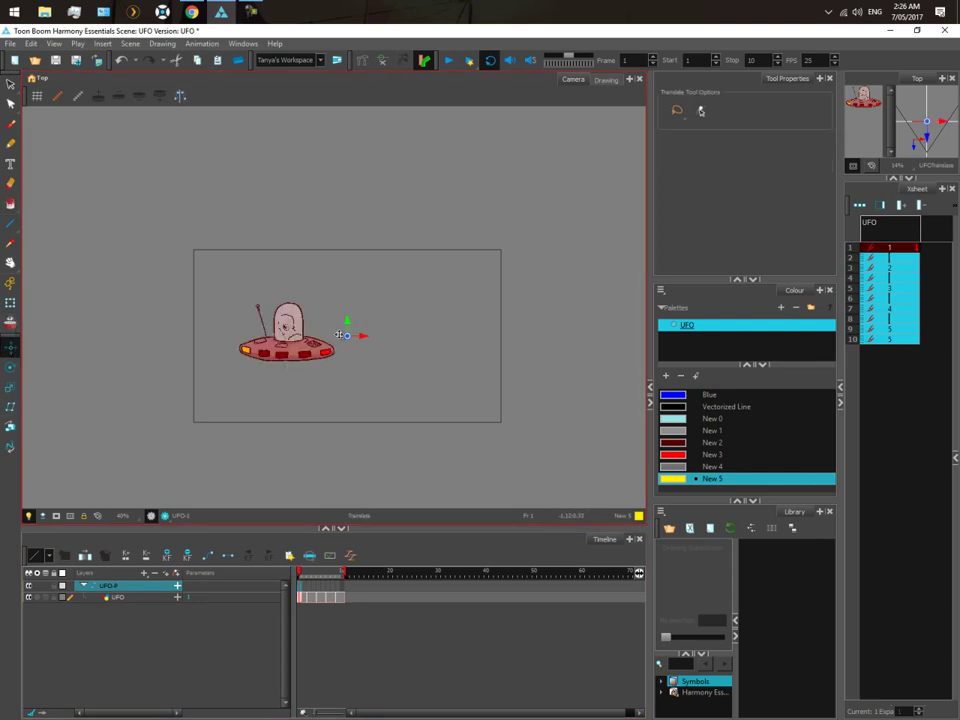
{"action": "left_click_drag", "start_coordinate": [346, 337], "coordinate": [289, 349]}
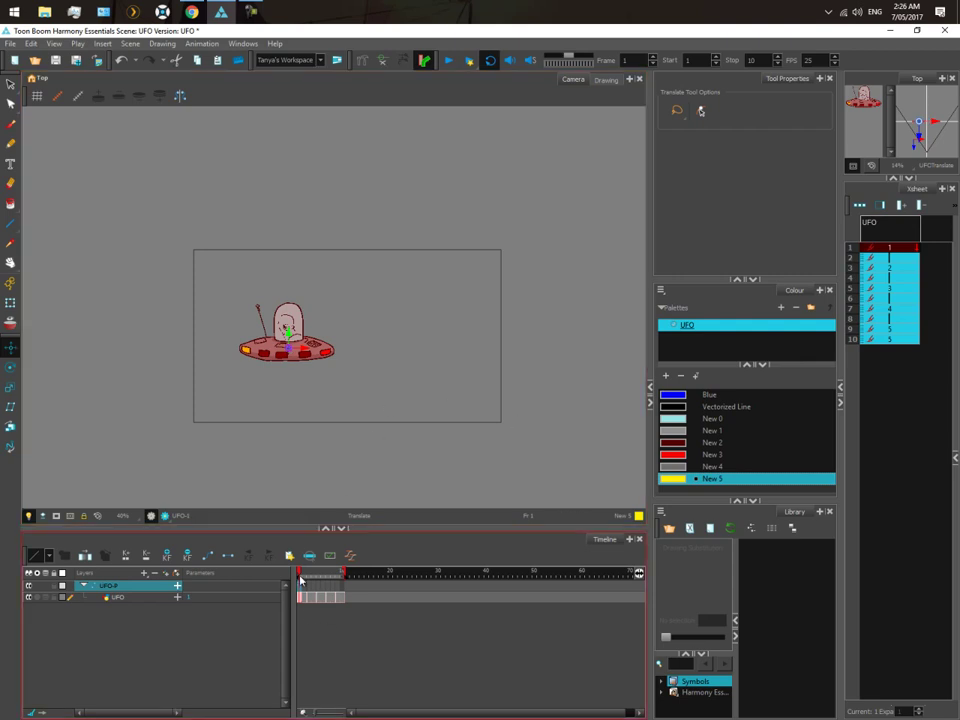
- Test the new pivot by tilting the UFO slightly anticlockwise with the Transform tool, and undo the rotation
{"action": "left_click", "coordinate": [10, 304]}
{"action": "mouse_move", "coordinate": [336, 289]}
{"action": "left_mouse_down"}
{"action": "mouse_move", "coordinate": [350, 305]}
{"action": "mouse_move", "coordinate": [276, 272]}
{"action": "mouse_move", "coordinate": [369, 294]}
{"action": "mouse_move", "coordinate": [332, 285]}
{"action": "mouse_move", "coordinate": [321, 293]}
{"action": "left_mouse_up"}
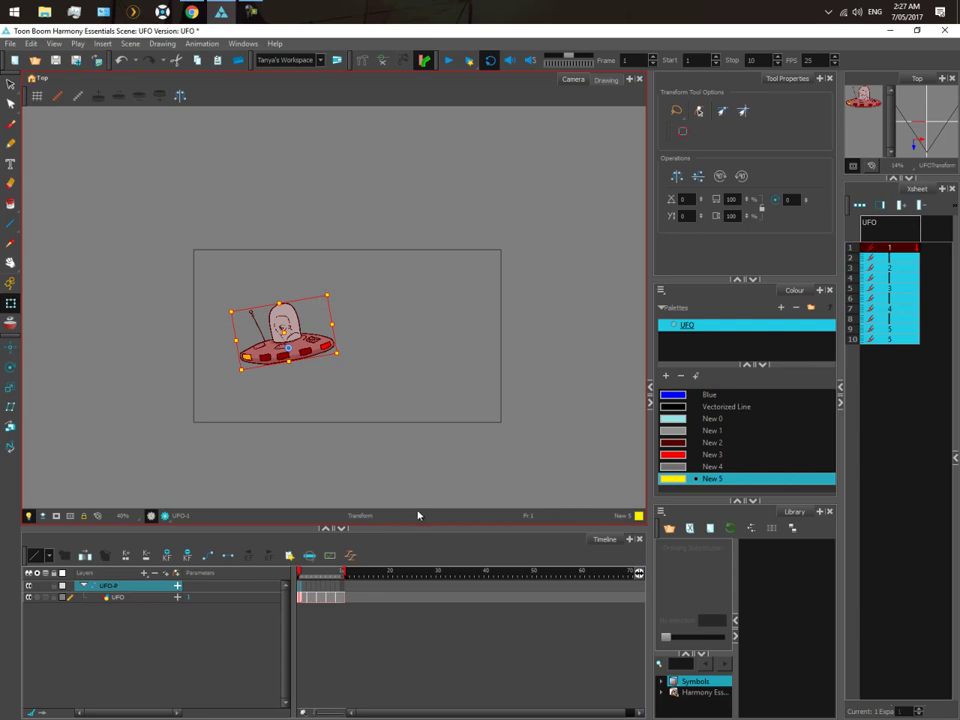
{"action": "key", "text": "ctrl+z"}
{"action": "left_click", "coordinate": [318, 611]}
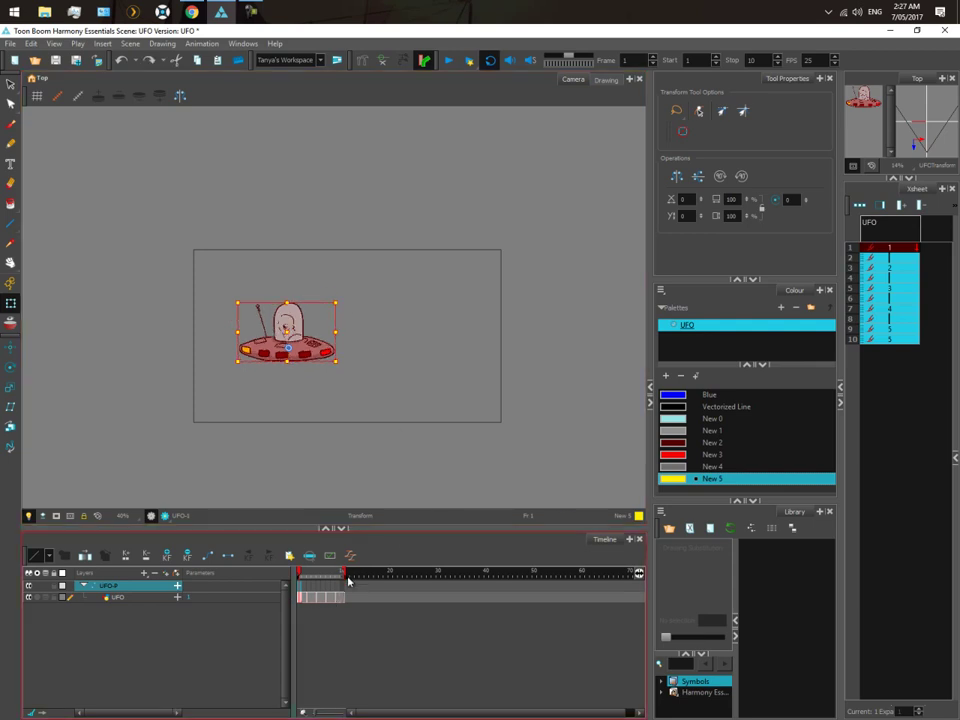
- Extend the scene's end to frame 300
{"action": "mouse_move", "coordinate": [345, 573]}
{"action": "left_mouse_down"}
{"action": "mouse_move", "coordinate": [538, 574]}
{"action": "mouse_move", "coordinate": [459, 573]}
{"action": "left_mouse_up"}
{"action": "left_click_drag", "start_coordinate": [341, 600], "coordinate": [300, 602]}
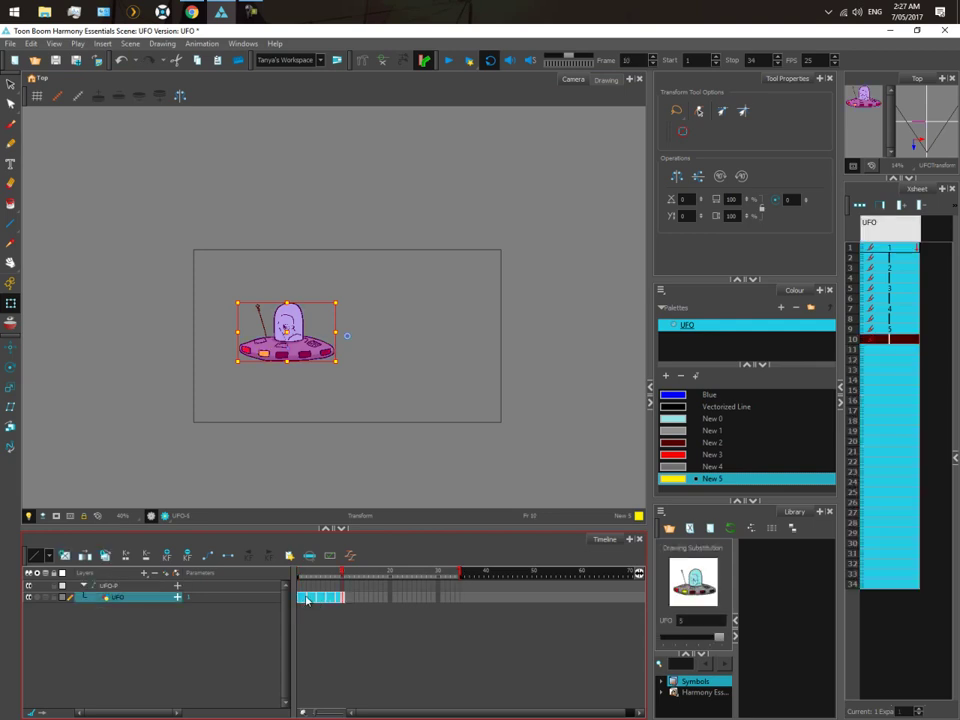
{"action": "mouse_move", "coordinate": [460, 573]}
{"action": "left_mouse_down"}
{"action": "mouse_move", "coordinate": [648, 580]}
{"action": "mouse_move", "coordinate": [259, 581]}
{"action": "mouse_move", "coordinate": [347, 584]}
{"action": "mouse_move", "coordinate": [300, 580]}
{"action": "left_mouse_up"}
{"action": "mouse_move", "coordinate": [199, 552]}
{"action": "left_mouse_down"}
{"action": "mouse_move", "coordinate": [676, 570]}
{"action": "mouse_move", "coordinate": [572, 570]}
{"action": "mouse_move", "coordinate": [596, 574]}
{"action": "mouse_move", "coordinate": [588, 575]}
{"action": "left_mouse_up"}
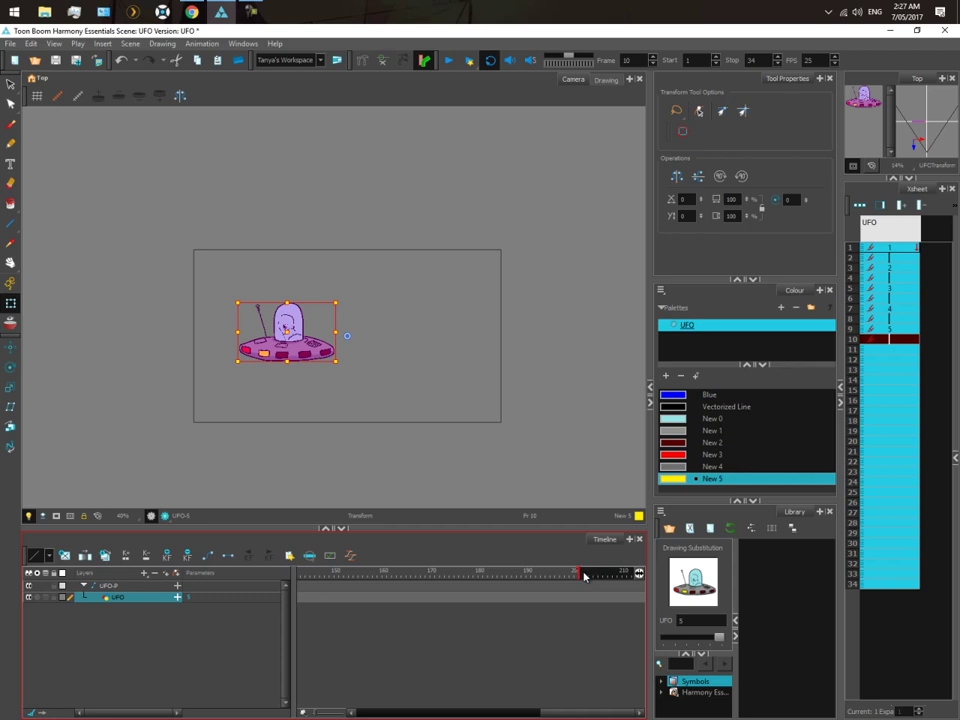
{"action": "mouse_move", "coordinate": [587, 576]}
{"action": "left_mouse_down"}
{"action": "mouse_move", "coordinate": [655, 576]}
{"action": "mouse_move", "coordinate": [499, 570]}
{"action": "mouse_move", "coordinate": [518, 572]}
{"action": "left_mouse_up"}
{"action": "left_click_drag", "start_coordinate": [587, 711], "coordinate": [332, 707]}
- Select the UFO layer's first ten exposed frames and create a cycle that repeats them through frame 300
{"action": "left_click", "coordinate": [317, 626]}
{"action": "left_click", "coordinate": [301, 600]}
{"action": "left_click", "coordinate": [343, 645]}
{"action": "left_click", "coordinate": [343, 603]}
{"action": "left_click_drag", "start_coordinate": [343, 603], "coordinate": [294, 607]}
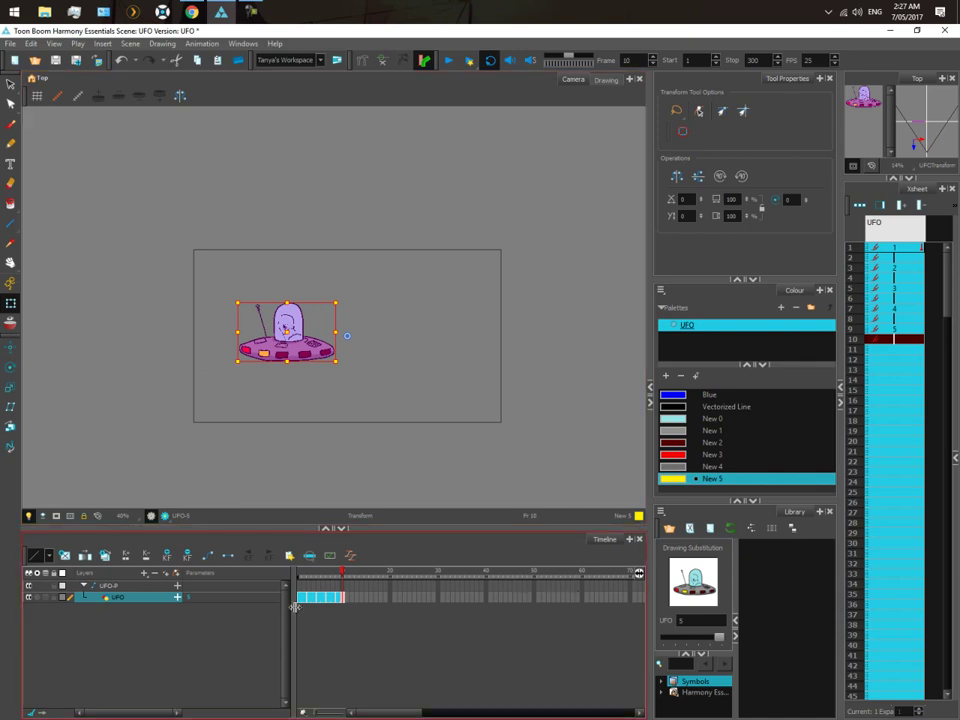
{"action": "right_click", "coordinate": [337, 604]}
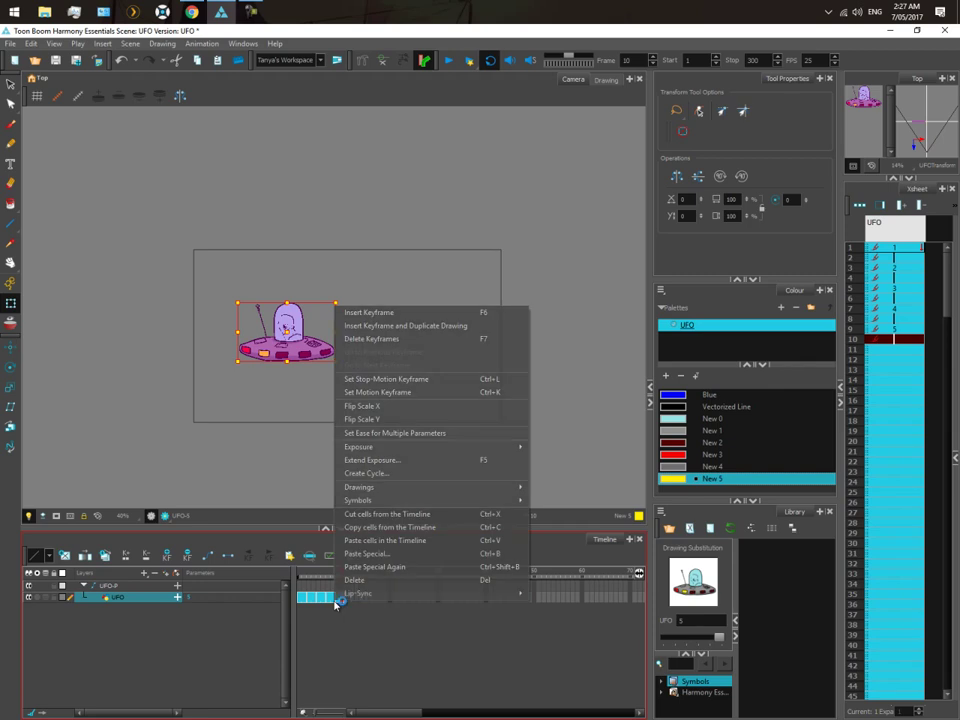
{"action": "left_click", "coordinate": [355, 474]}
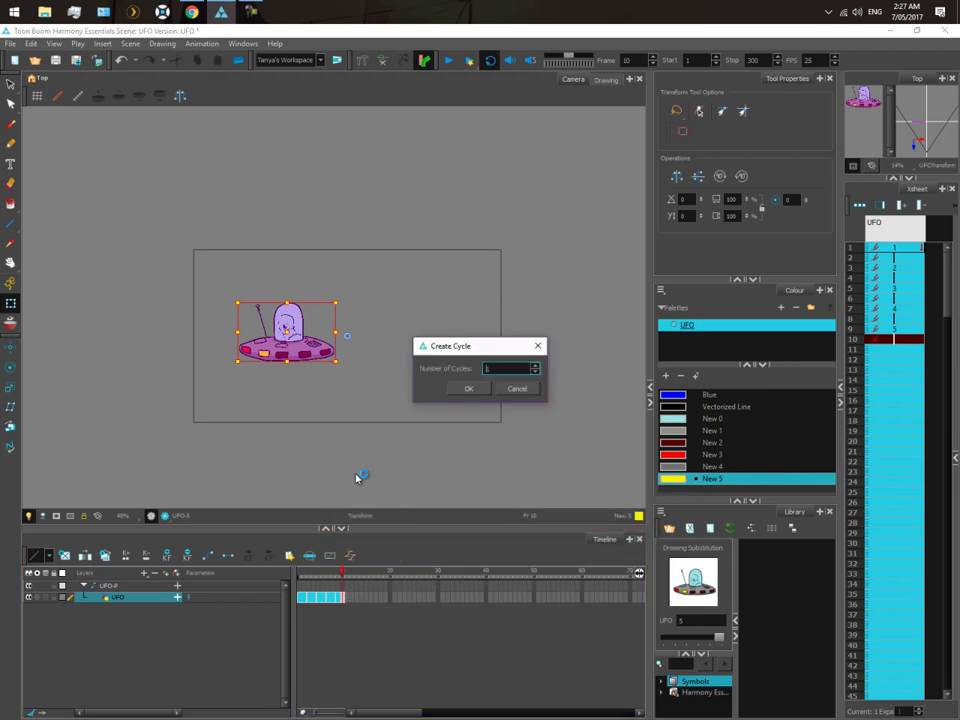
{"action": "left_click", "coordinate": [466, 388]}
- Return to frame 1, select the UFO-P peg and turn on Animate mode
{"action": "mouse_move", "coordinate": [339, 574]}
{"action": "left_mouse_down"}
{"action": "mouse_move", "coordinate": [616, 567]}
{"action": "mouse_move", "coordinate": [170, 574]}
{"action": "left_mouse_up"}
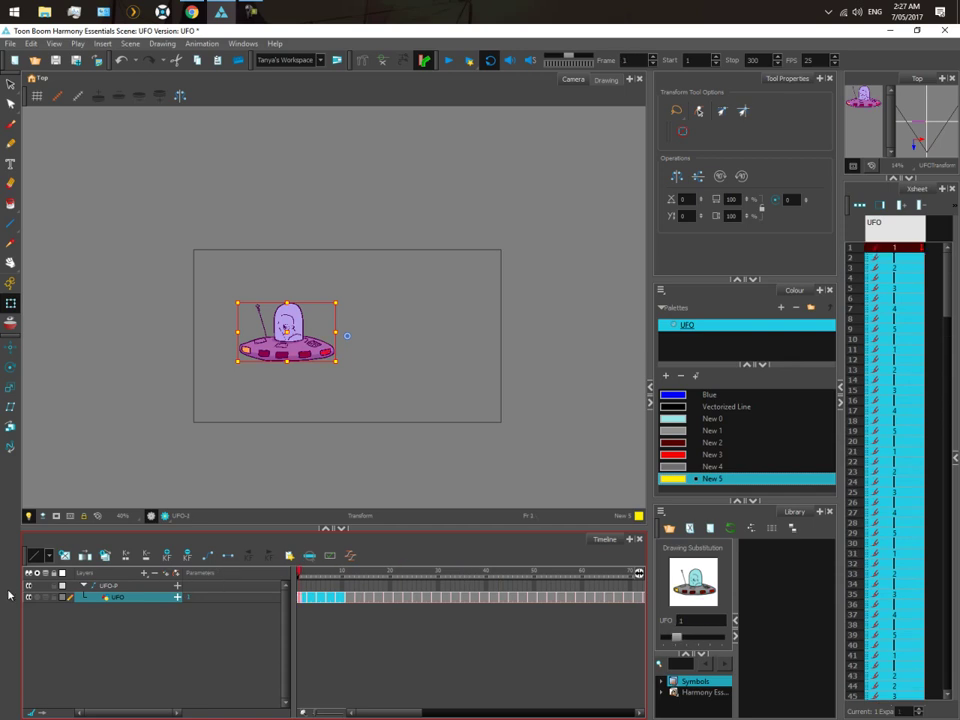
{"action": "left_click_drag", "start_coordinate": [310, 573], "coordinate": [162, 586]}
{"action": "left_click", "coordinate": [101, 587]}
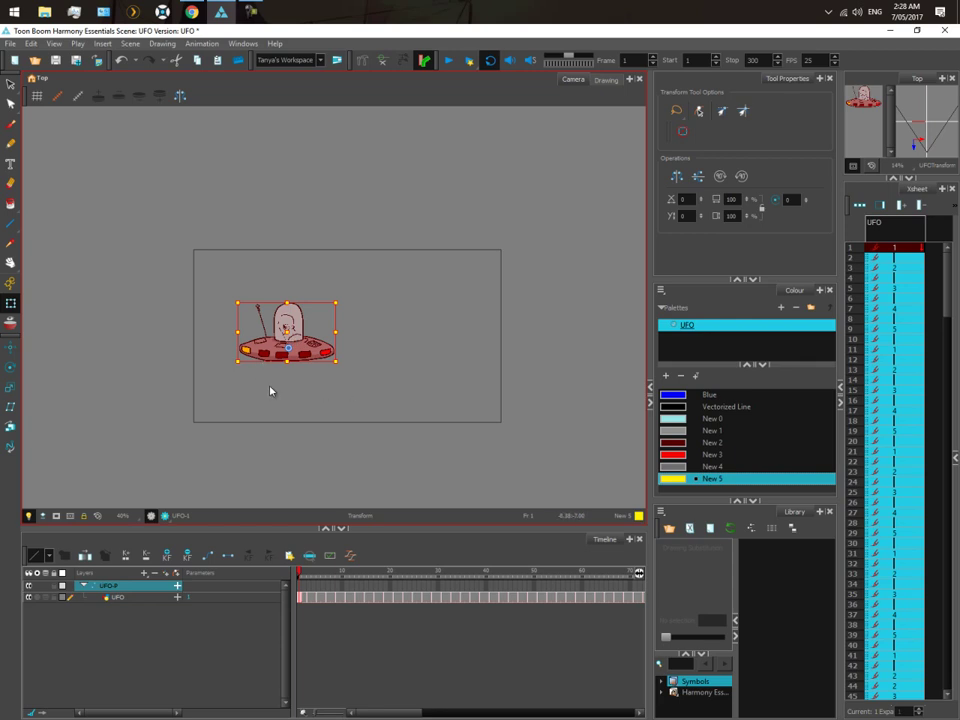
{"action": "left_click", "coordinate": [131, 582]}
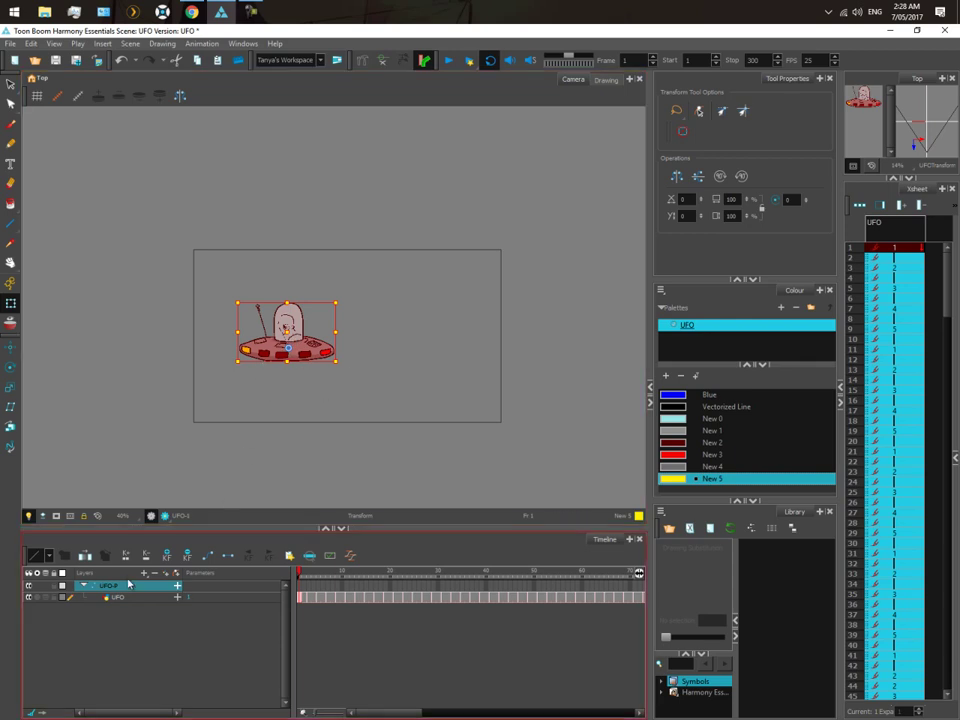
{"action": "left_click", "coordinate": [10, 283]}
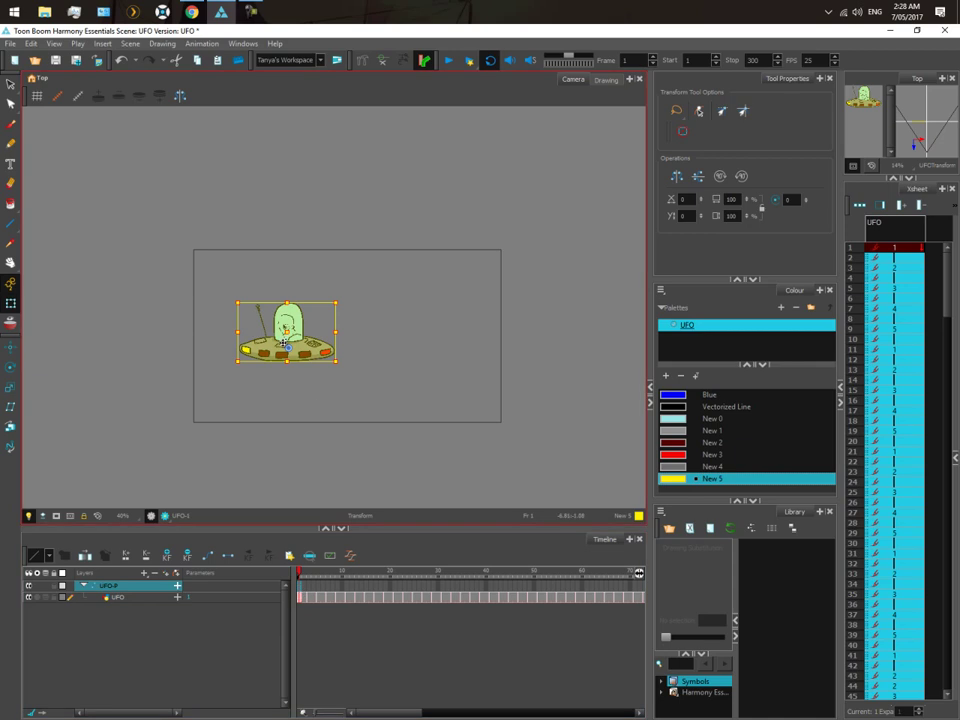
- At frame 1, move the UFO into the camera frame's lower-left corner area and scale it down to about half size
{"action": "mouse_move", "coordinate": [301, 341]}
{"action": "left_mouse_down"}
{"action": "mouse_move", "coordinate": [263, 395]}
{"action": "mouse_move", "coordinate": [272, 390]}
{"action": "left_mouse_up"}
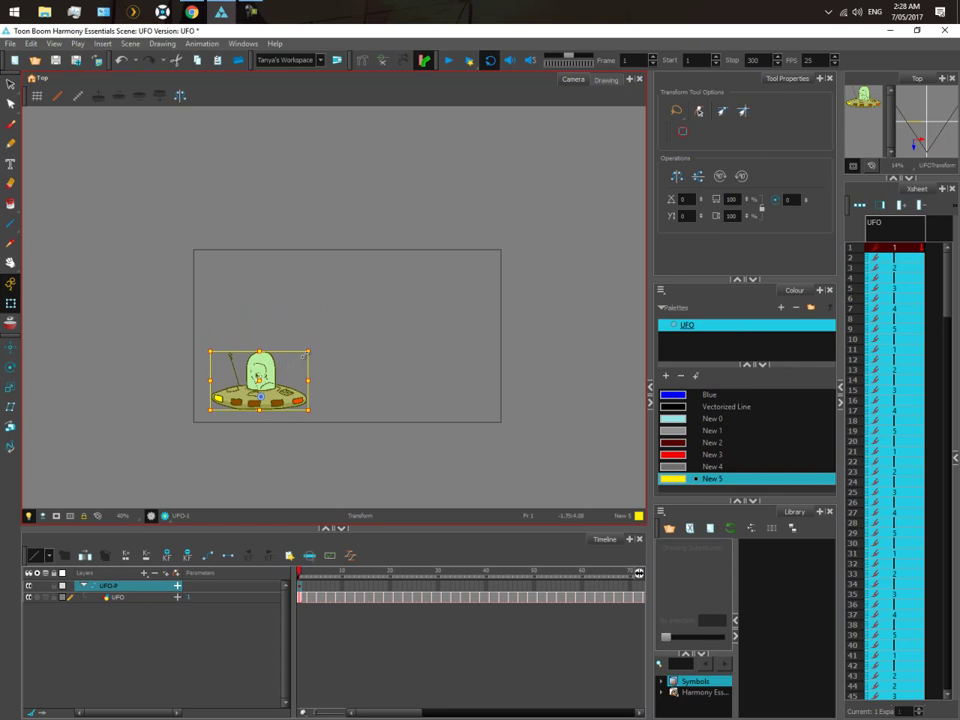
{"action": "left_click_drag", "start_coordinate": [308, 350], "coordinate": [260, 404]}
{"action": "scroll", "coordinate": [259, 394], "scroll_direction": "up", "scroll_amount": 2}
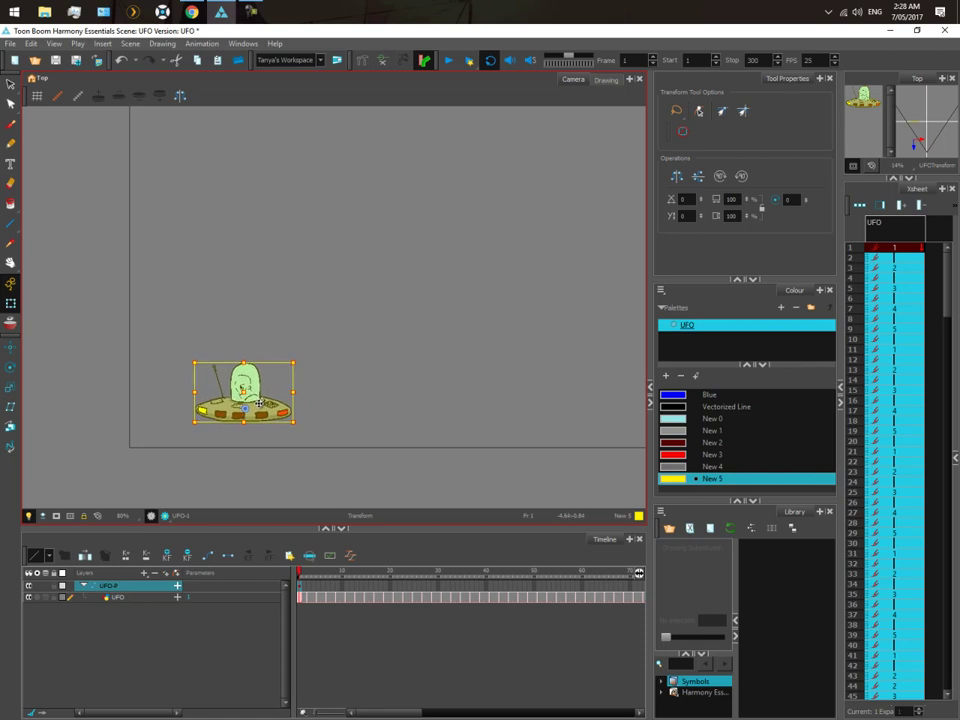
- Hold the UFO's pose with a UFO-P keyframe at frame 25, and raise the UFO almost straight up at frame 31
{"action": "left_click", "coordinate": [310, 598]}
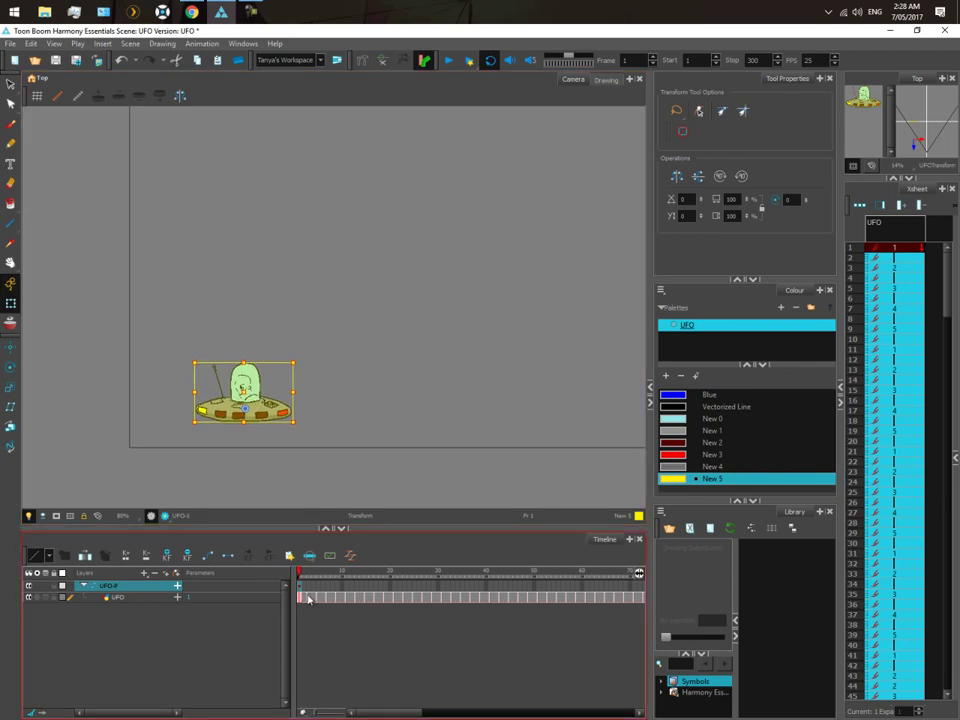
{"action": "left_click_drag", "start_coordinate": [298, 574], "coordinate": [414, 594]}
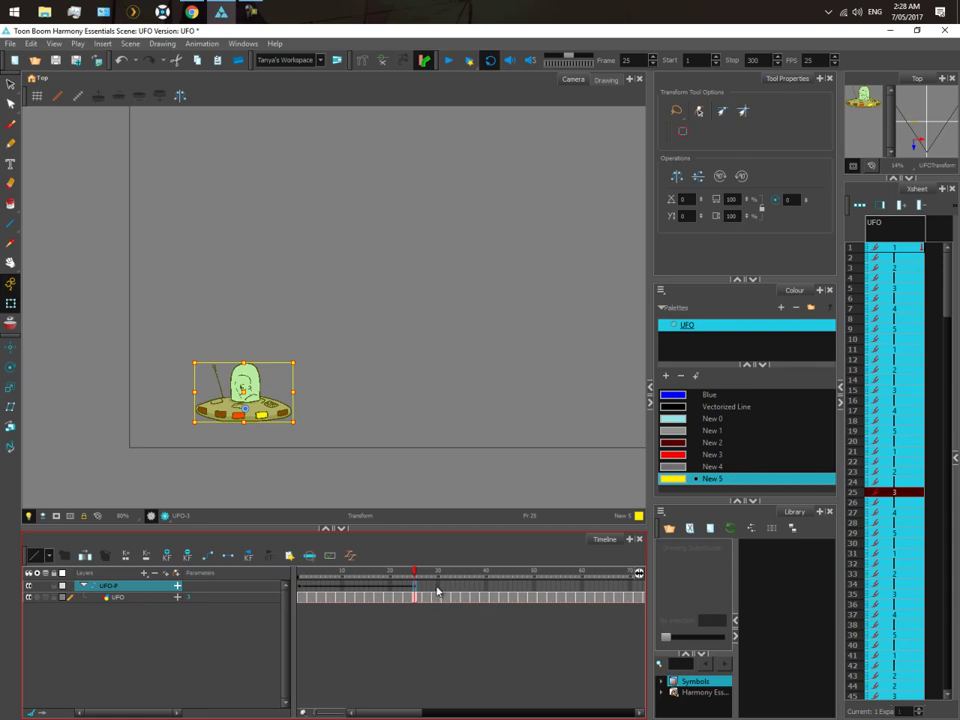
{"action": "left_click", "coordinate": [446, 592]}
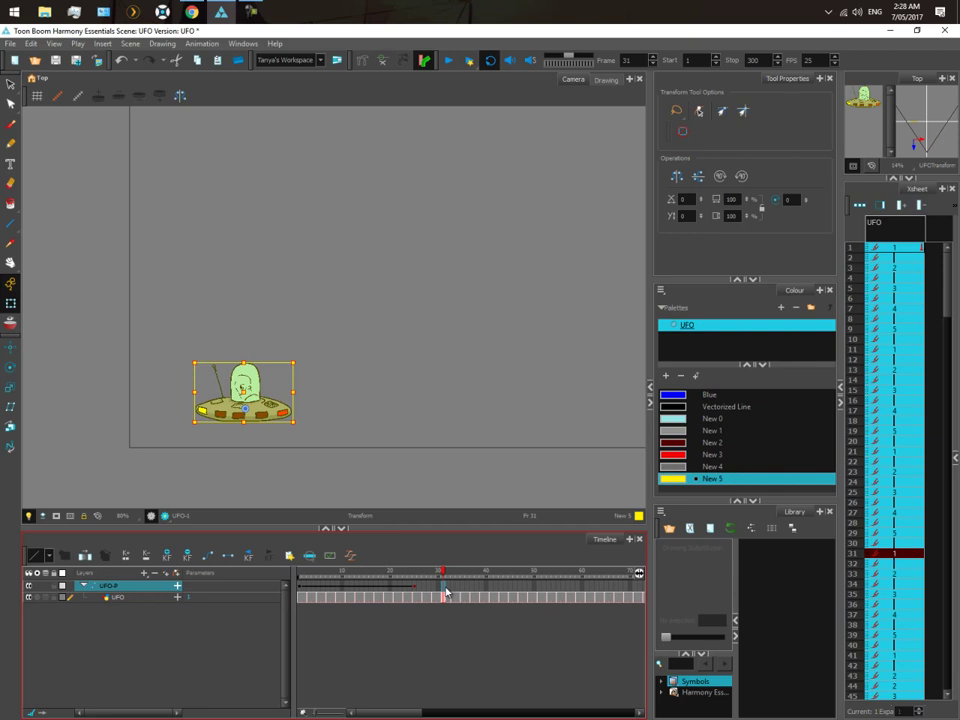
{"action": "left_click", "coordinate": [449, 595]}
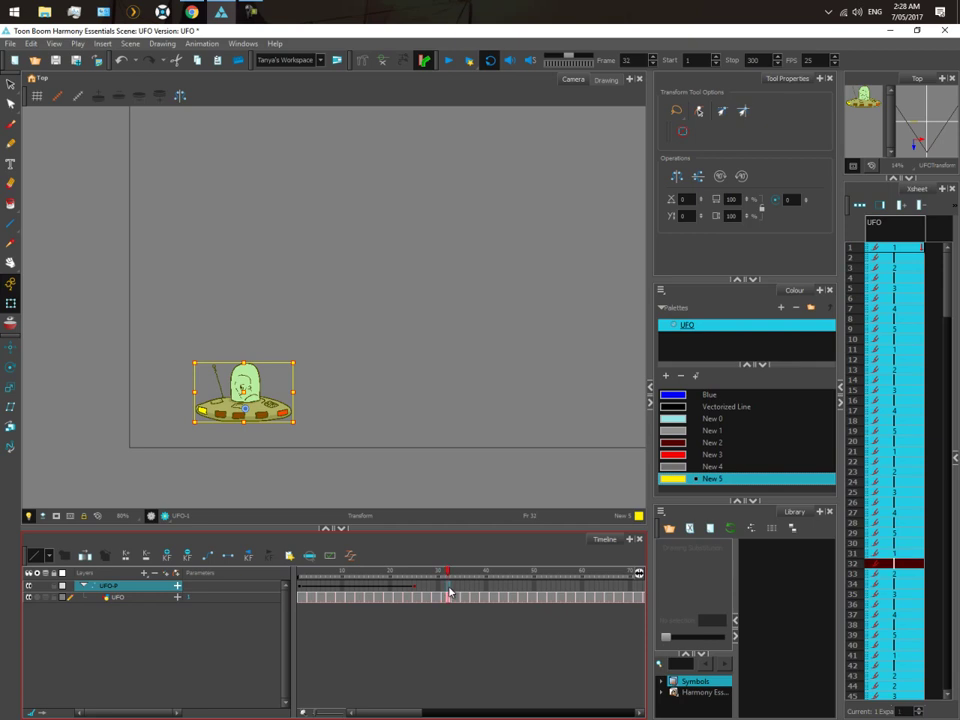
{"action": "left_click", "coordinate": [420, 591]}
{"action": "left_click", "coordinate": [424, 591]}
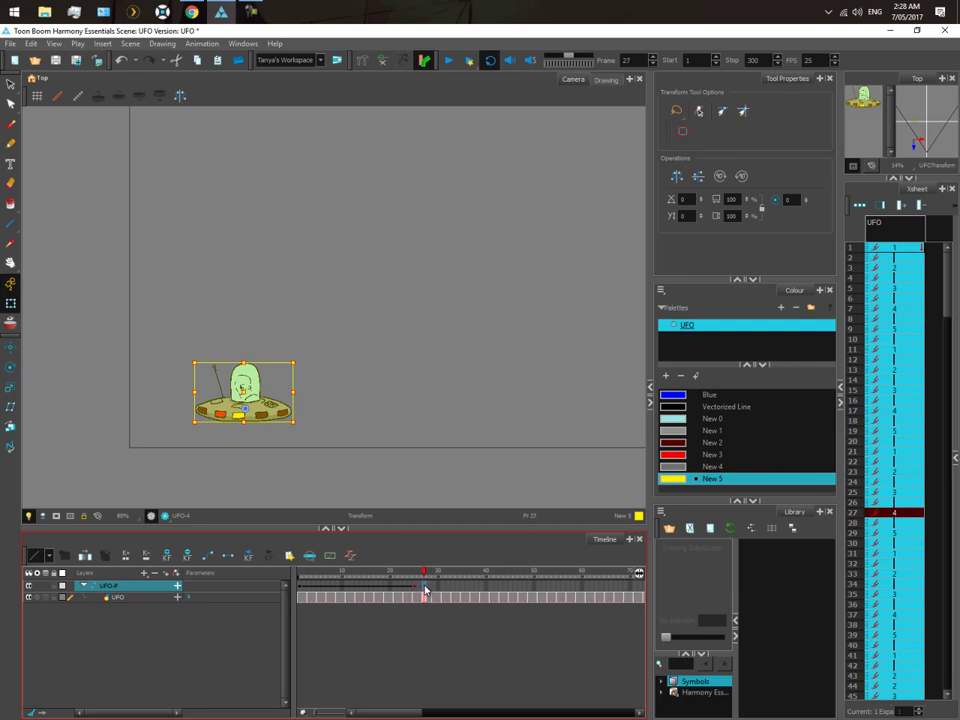
{"action": "left_click", "coordinate": [429, 591]}
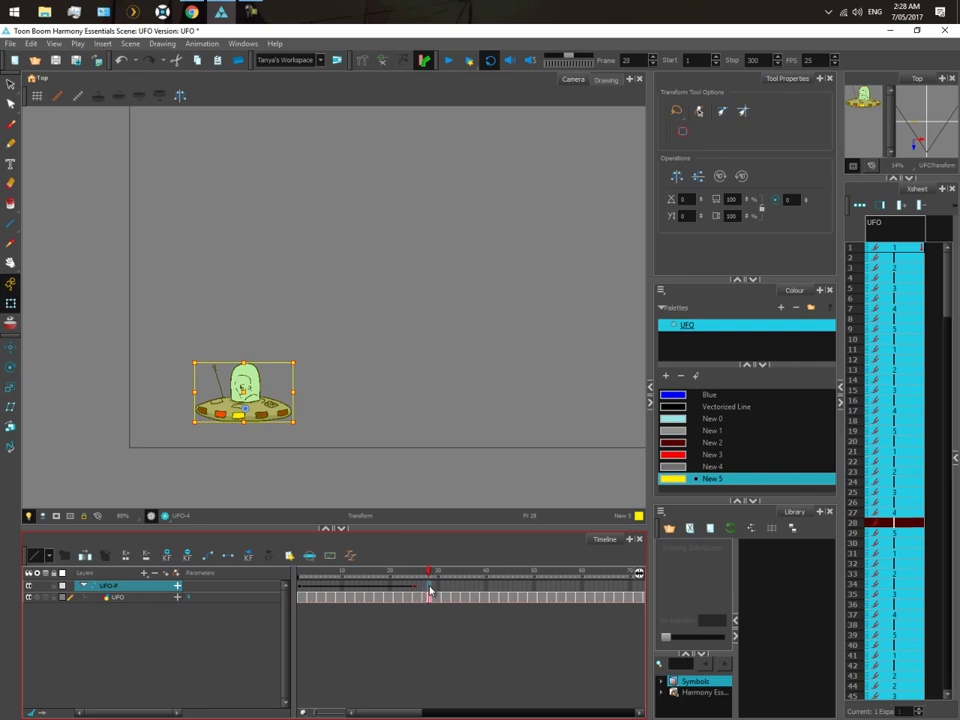
{"action": "left_click", "coordinate": [443, 592]}
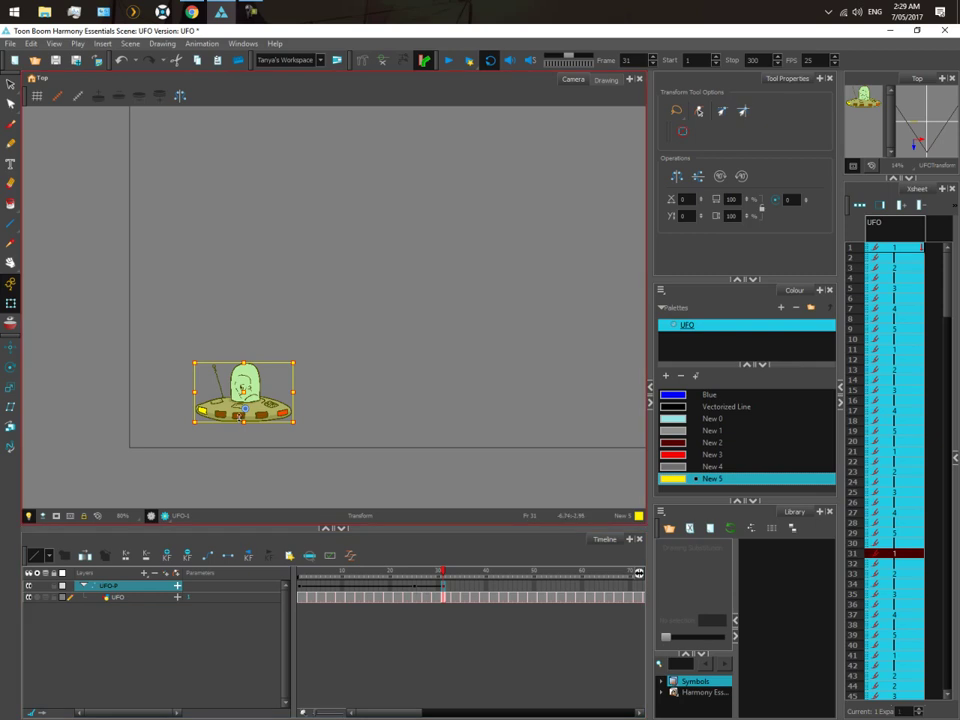
{"action": "left_click_drag", "start_coordinate": [248, 387], "coordinate": [247, 306]}
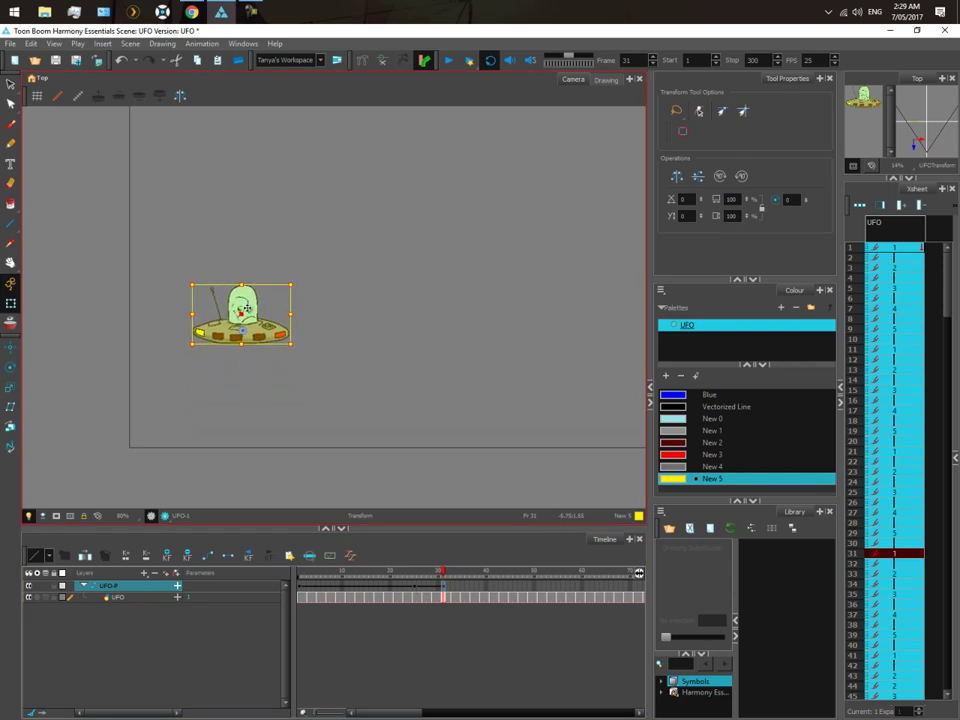
- At frame 28, stretch the UFO taller and make it noticeably narrower for the upward jump
{"action": "mouse_move", "coordinate": [444, 571]}
{"action": "left_mouse_down"}
{"action": "mouse_move", "coordinate": [409, 573]}
{"action": "mouse_move", "coordinate": [428, 578]}
{"action": "left_mouse_up"}
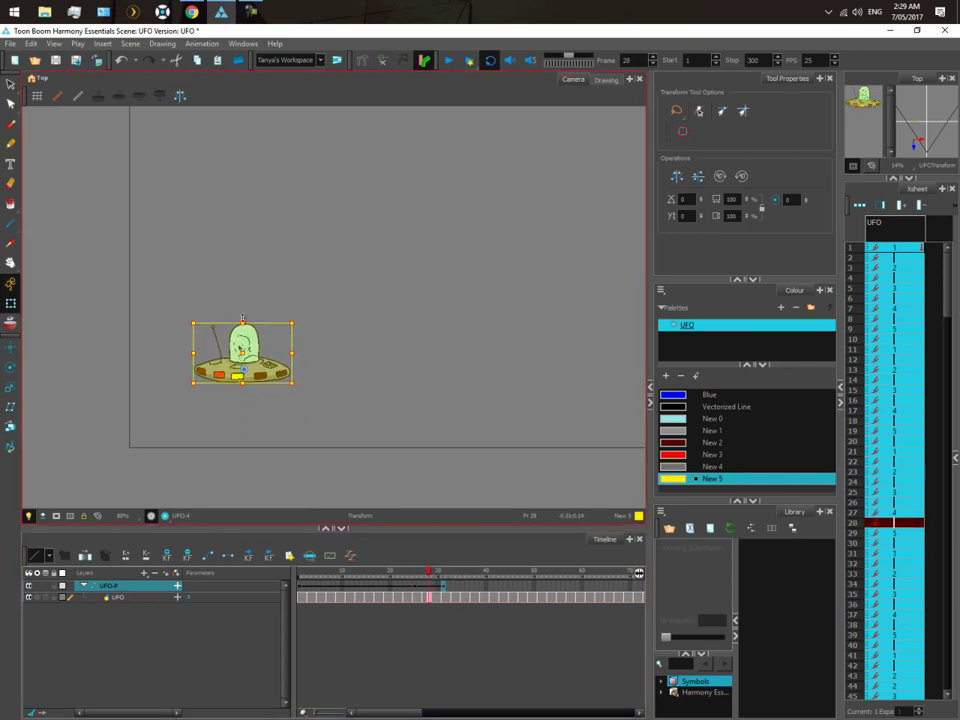
{"action": "left_click_drag", "start_coordinate": [242, 321], "coordinate": [245, 303]}
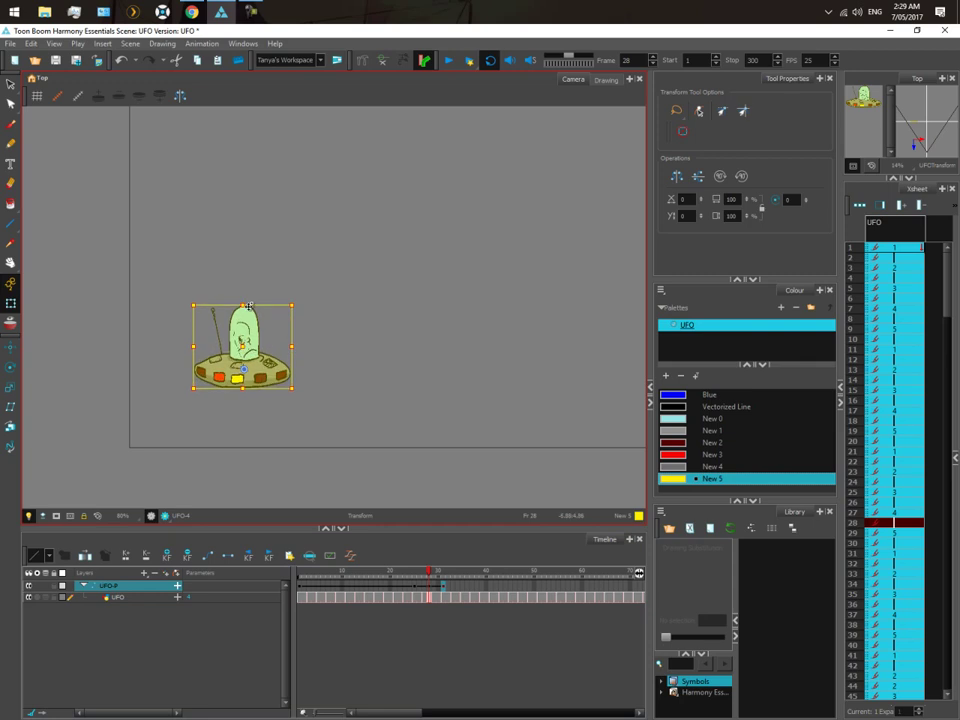
{"action": "left_click_drag", "start_coordinate": [292, 348], "coordinate": [274, 348]}
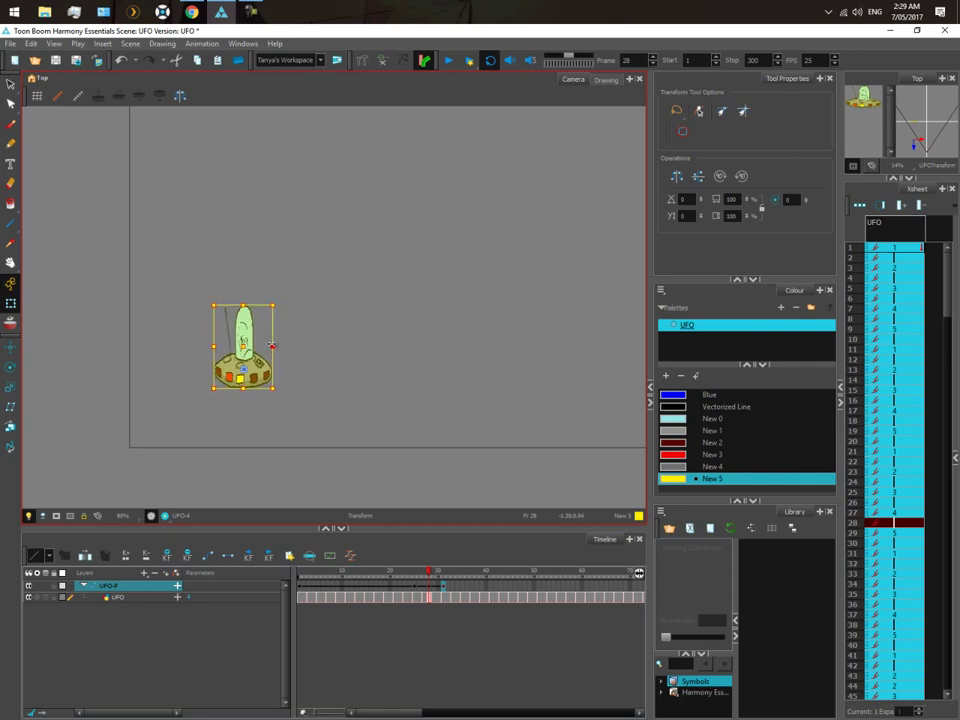
{"action": "mouse_move", "coordinate": [426, 574]}
{"action": "left_mouse_down"}
{"action": "mouse_move", "coordinate": [399, 574]}
{"action": "mouse_move", "coordinate": [451, 578]}
{"action": "mouse_move", "coordinate": [396, 572]}
{"action": "mouse_move", "coordinate": [431, 572]}
{"action": "left_mouse_up"}
- Hold the UFO's pose with a UFO-P keyframe at frame 50, trying and undoing a shift to the left
{"action": "mouse_move", "coordinate": [431, 572]}
{"action": "left_mouse_down"}
{"action": "mouse_move", "coordinate": [403, 572]}
{"action": "mouse_move", "coordinate": [533, 579]}
{"action": "left_mouse_up"}
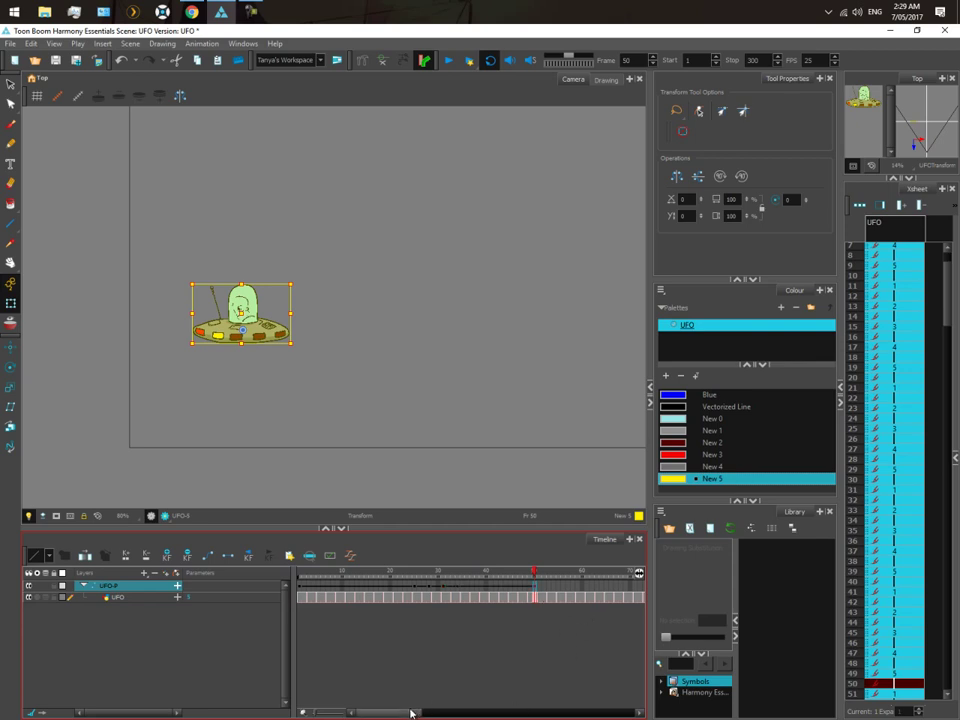
{"action": "left_click_drag", "start_coordinate": [404, 716], "coordinate": [450, 713]}
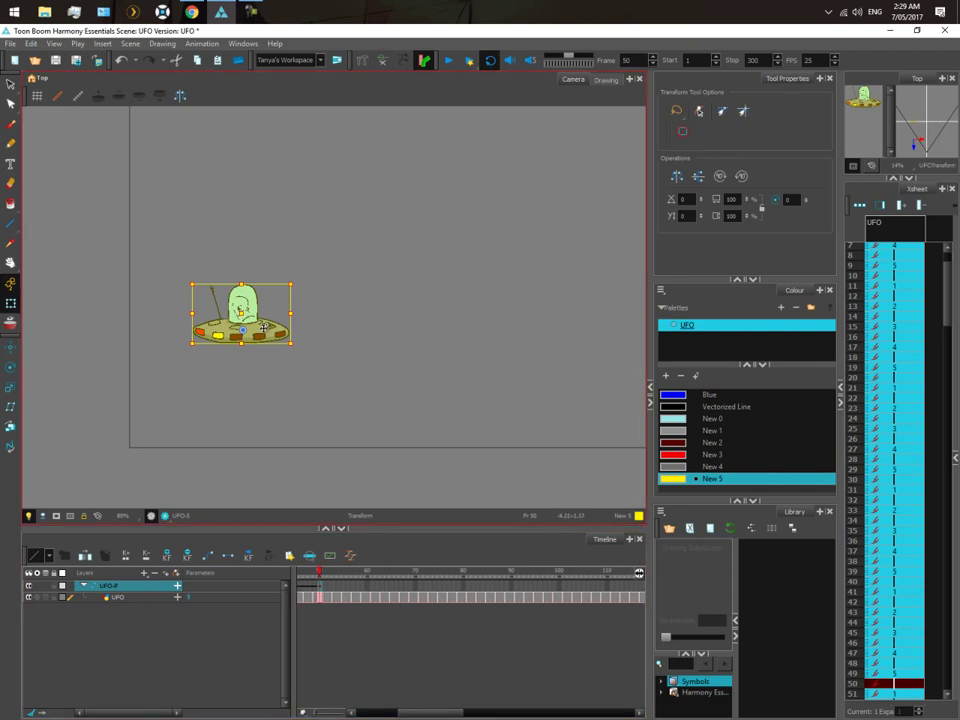
{"action": "left_click_drag", "start_coordinate": [261, 328], "coordinate": [232, 326]}
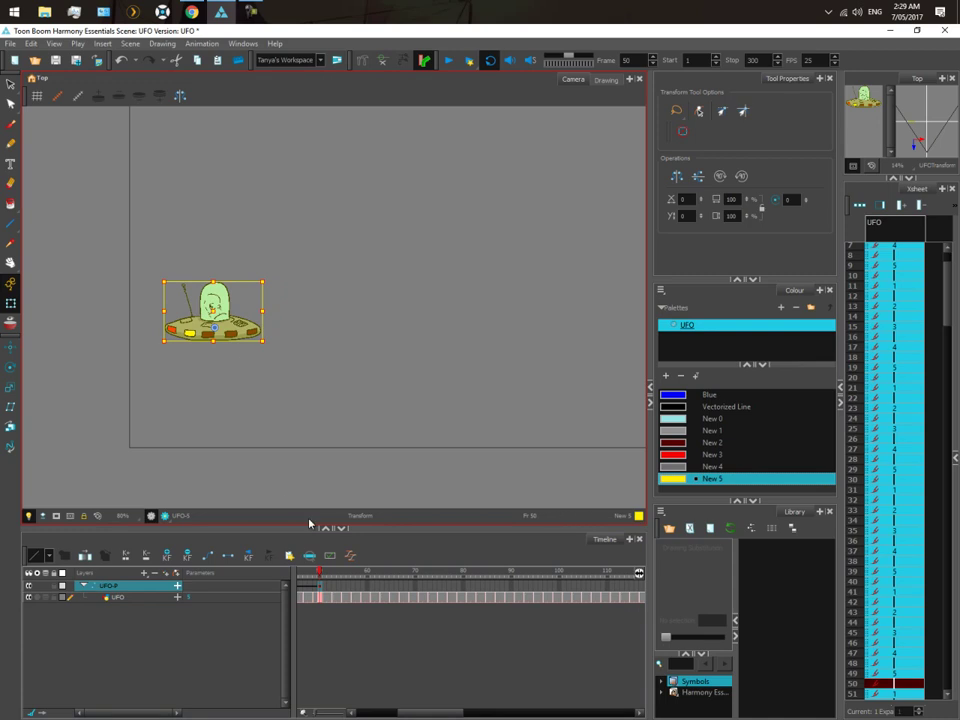
{"action": "key", "text": "ctrl+z"}
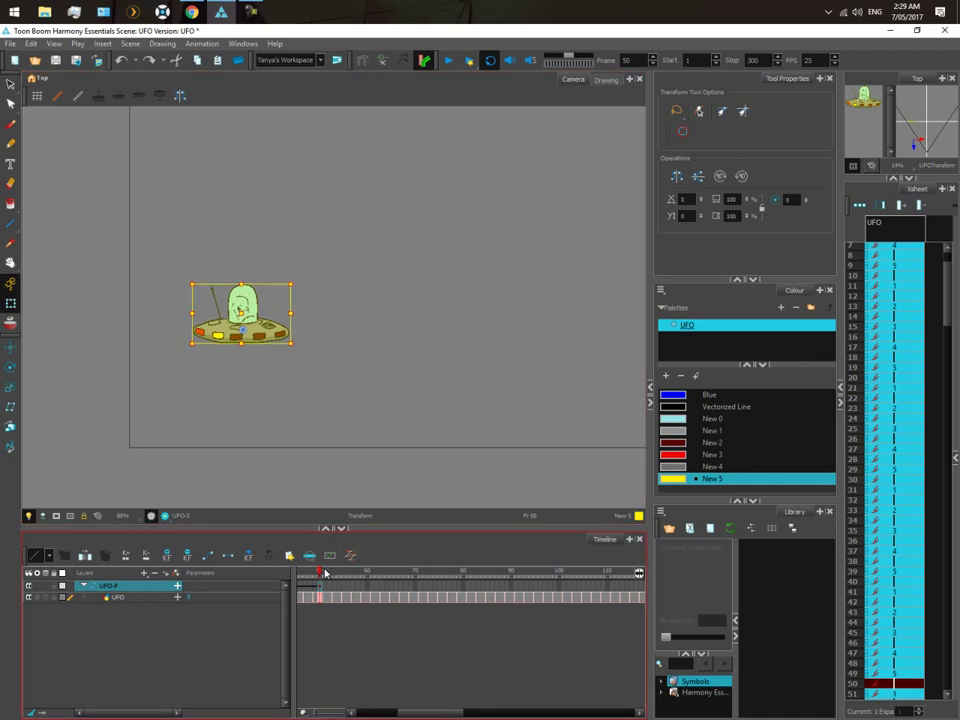
- At frame 53, shift the UFO slightly left and tilt it slightly clockwise
{"action": "left_click_drag", "start_coordinate": [319, 573], "coordinate": [334, 580]}
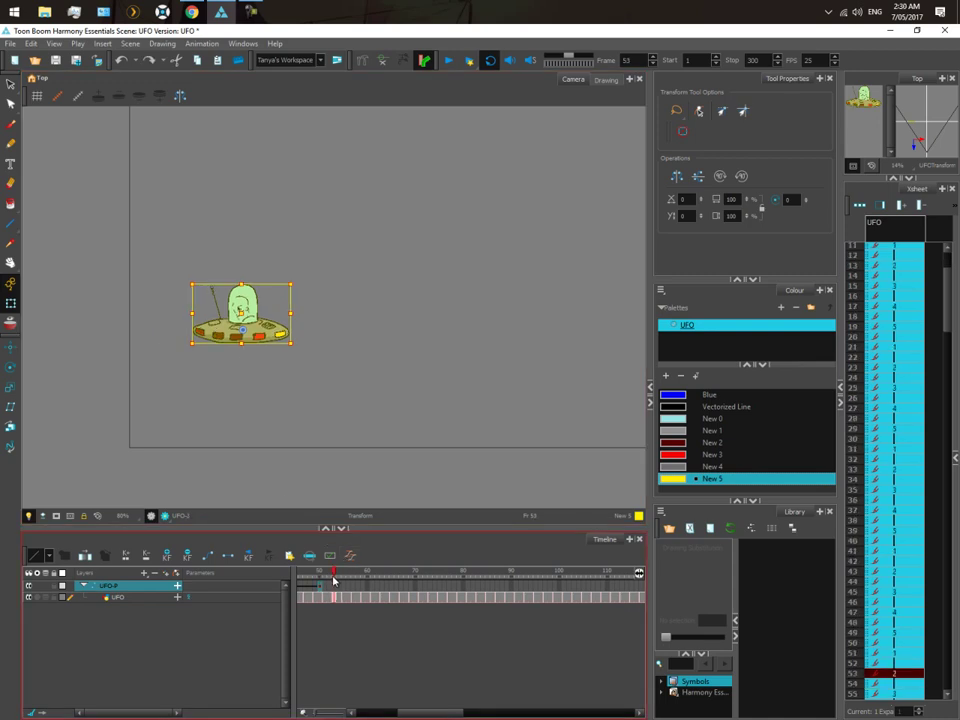
{"action": "left_click_drag", "start_coordinate": [258, 327], "coordinate": [251, 329]}
{"action": "mouse_move", "coordinate": [290, 281]}
{"action": "left_mouse_down"}
{"action": "mouse_move", "coordinate": [291, 296]}
{"action": "mouse_move", "coordinate": [234, 307]}
{"action": "left_mouse_up"}
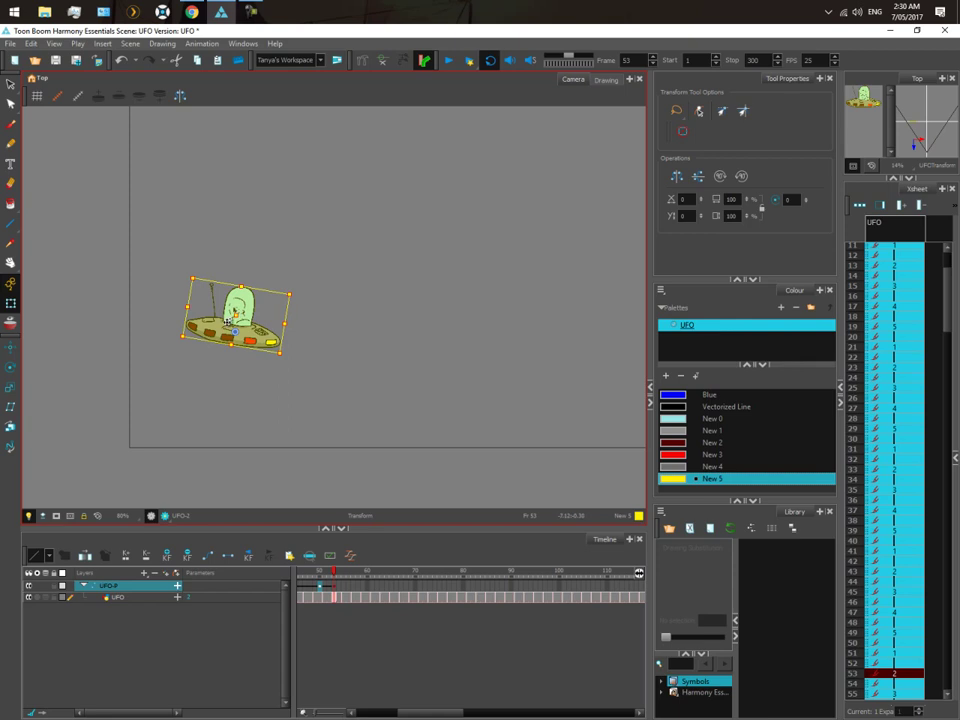
{"action": "left_click", "coordinate": [334, 572]}
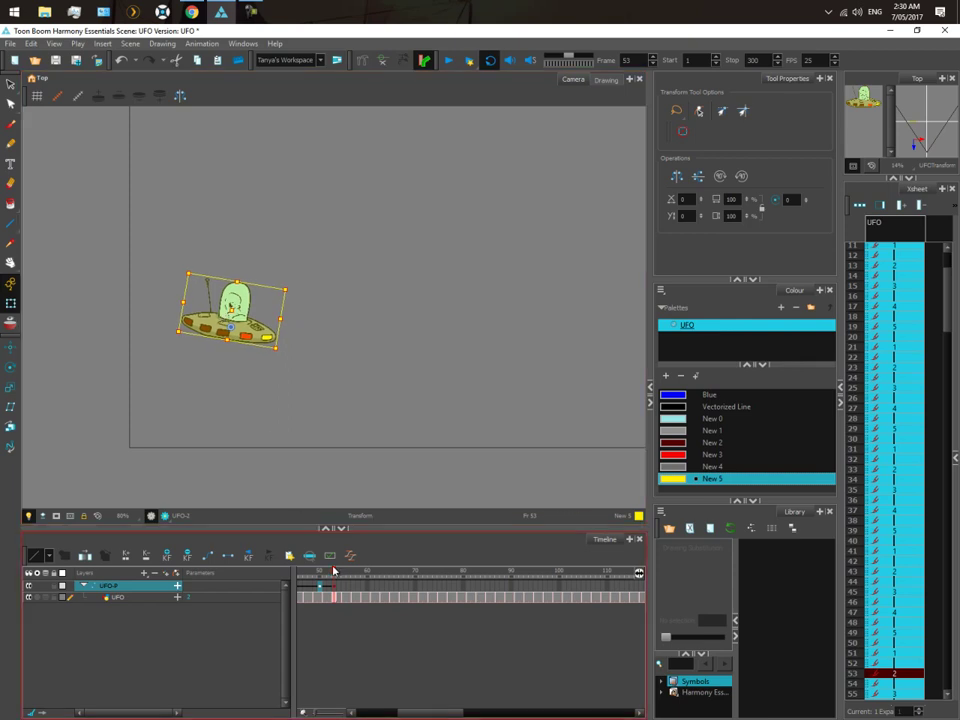
- At frame 75, move the UFO up and just past the camera frame's right edge, tilting it anticlockwise
{"action": "left_click_drag", "start_coordinate": [334, 572], "coordinate": [443, 579]}
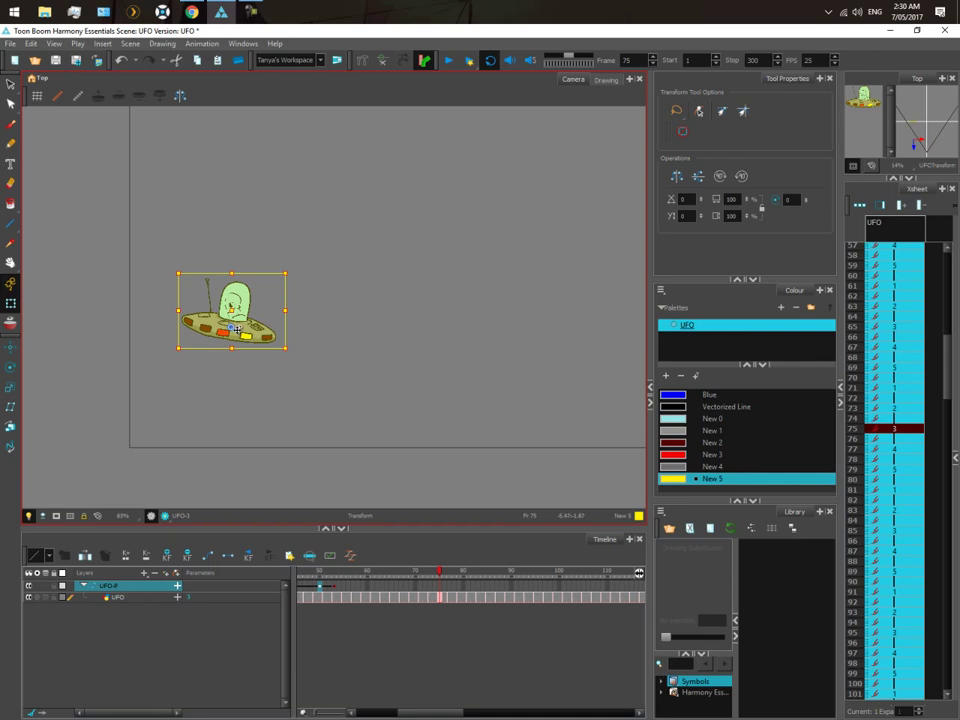
{"action": "scroll", "coordinate": [268, 347], "scroll_direction": "down", "scroll_amount": 4}
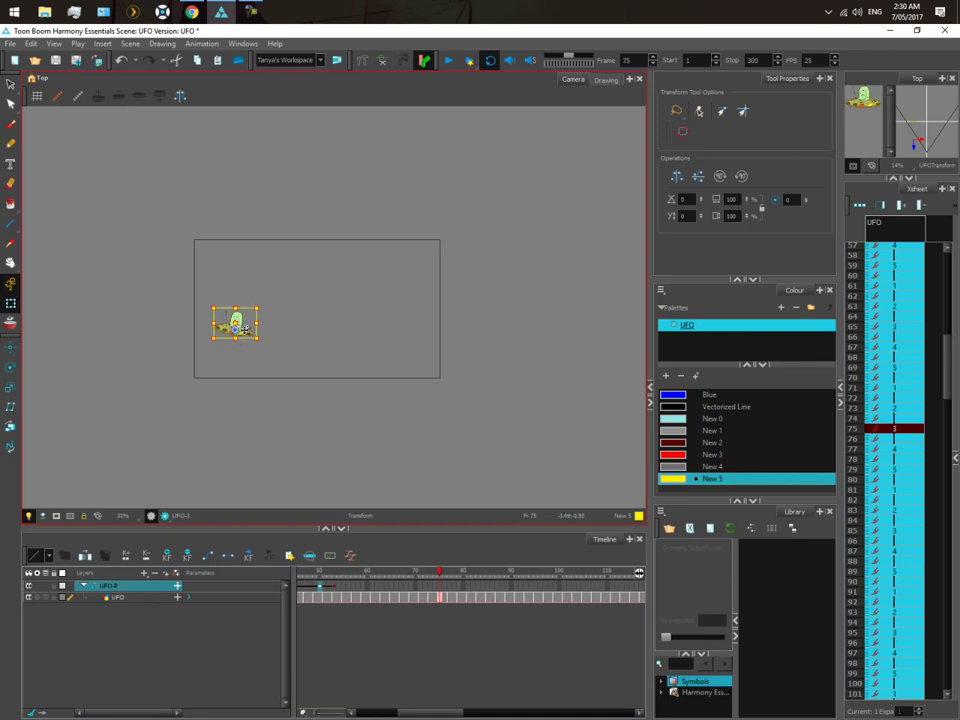
{"action": "mouse_move", "coordinate": [245, 330]}
{"action": "left_mouse_down"}
{"action": "mouse_move", "coordinate": [438, 291]}
{"action": "mouse_move", "coordinate": [472, 296]}
{"action": "mouse_move", "coordinate": [476, 286]}
{"action": "mouse_move", "coordinate": [452, 281]}
{"action": "mouse_move", "coordinate": [476, 272]}
{"action": "left_mouse_up"}
{"action": "left_click", "coordinate": [424, 624]}
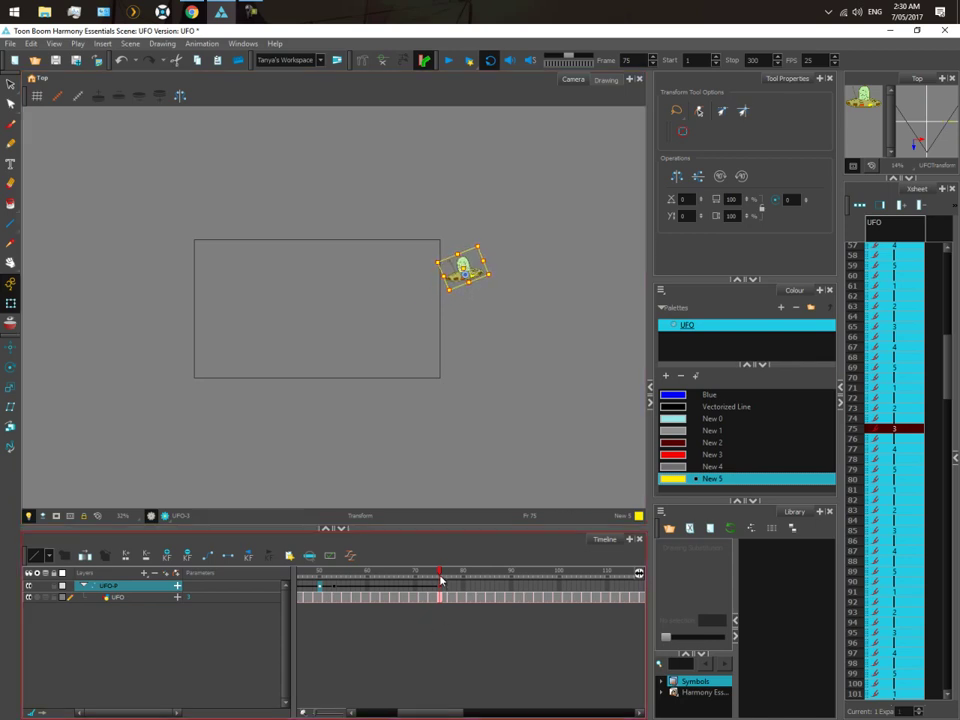
- Shorten the scene to end at frame 75 and play the animation
{"action": "left_click_drag", "start_coordinate": [440, 575], "coordinate": [569, 572]}
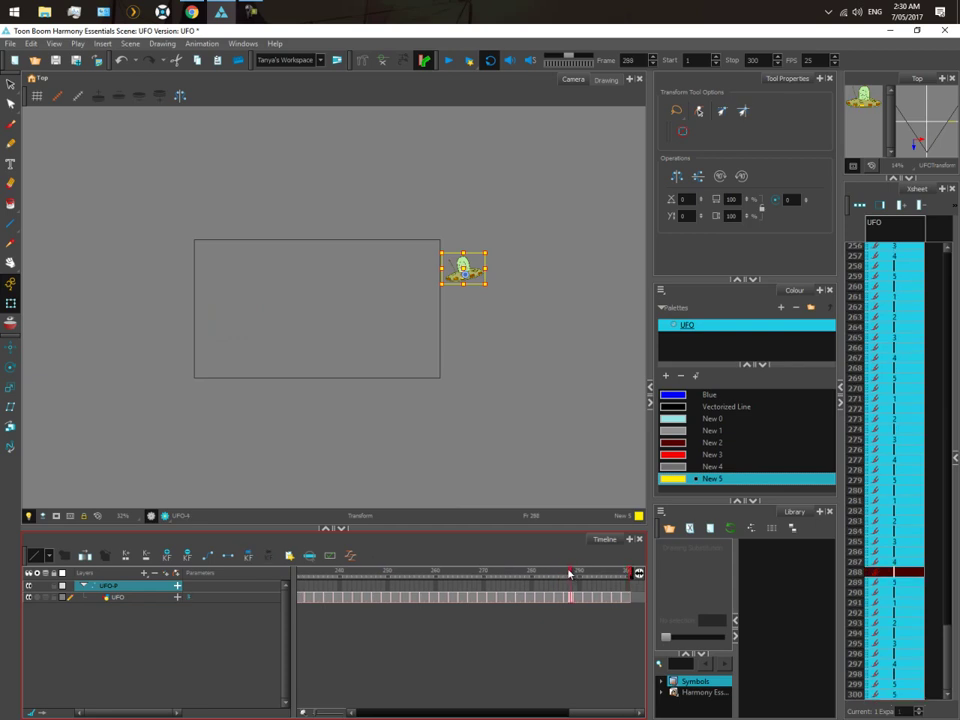
{"action": "mouse_move", "coordinate": [632, 575]}
{"action": "left_mouse_down"}
{"action": "mouse_move", "coordinate": [268, 555]}
{"action": "mouse_move", "coordinate": [428, 592]}
{"action": "mouse_move", "coordinate": [507, 586]}
{"action": "left_mouse_up"}
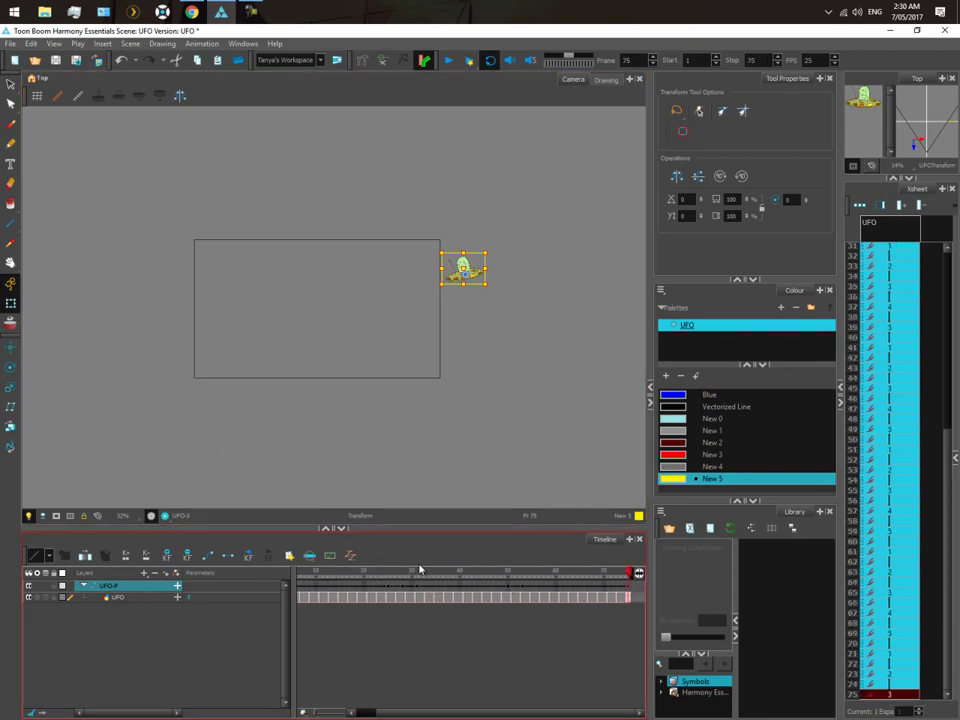
{"action": "left_click", "coordinate": [433, 61]}
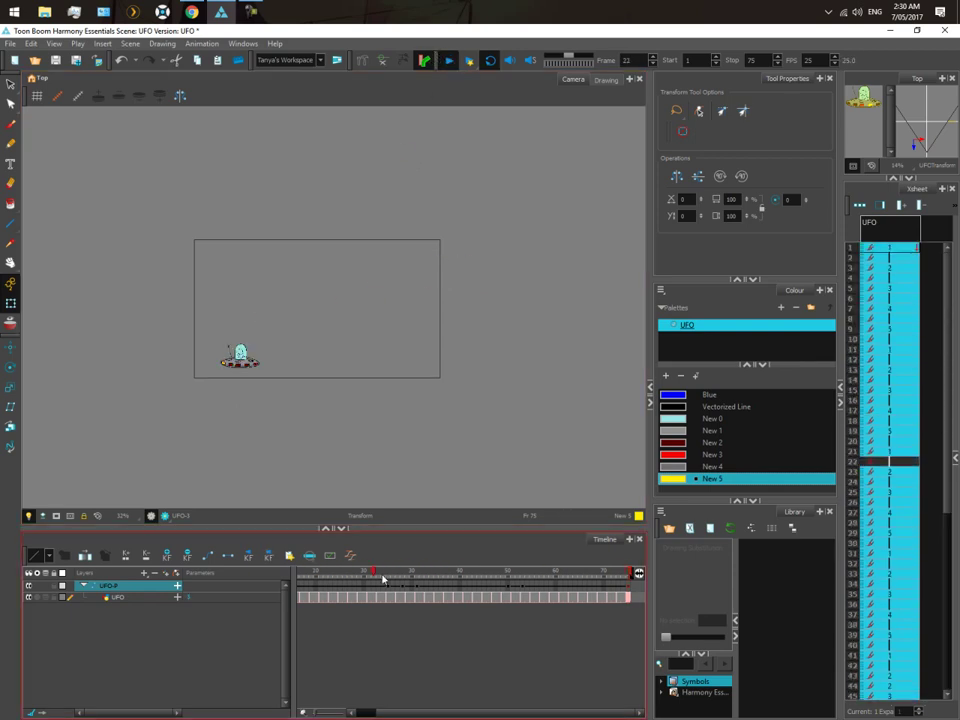
- Open the multiple-parameter easing for the UFO-P peg at frame 1, skip that keyframe, and ease out of the frame 25 keyframe
{"action": "left_click", "coordinate": [352, 577]}
{"action": "left_click_drag", "start_coordinate": [352, 577], "coordinate": [172, 543]}
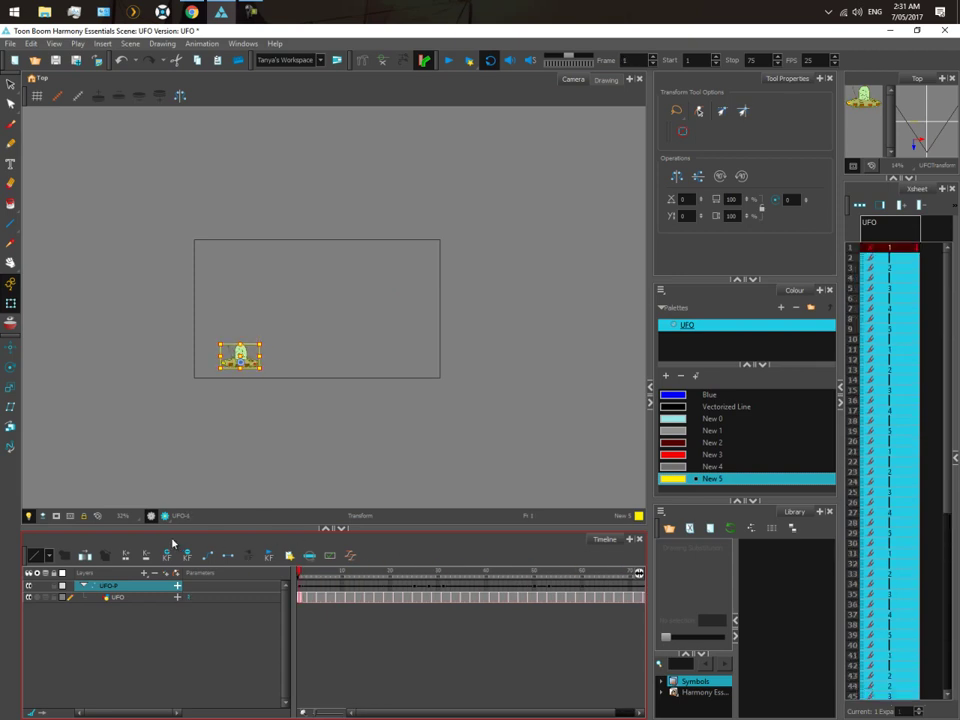
{"action": "left_click", "coordinate": [401, 572]}
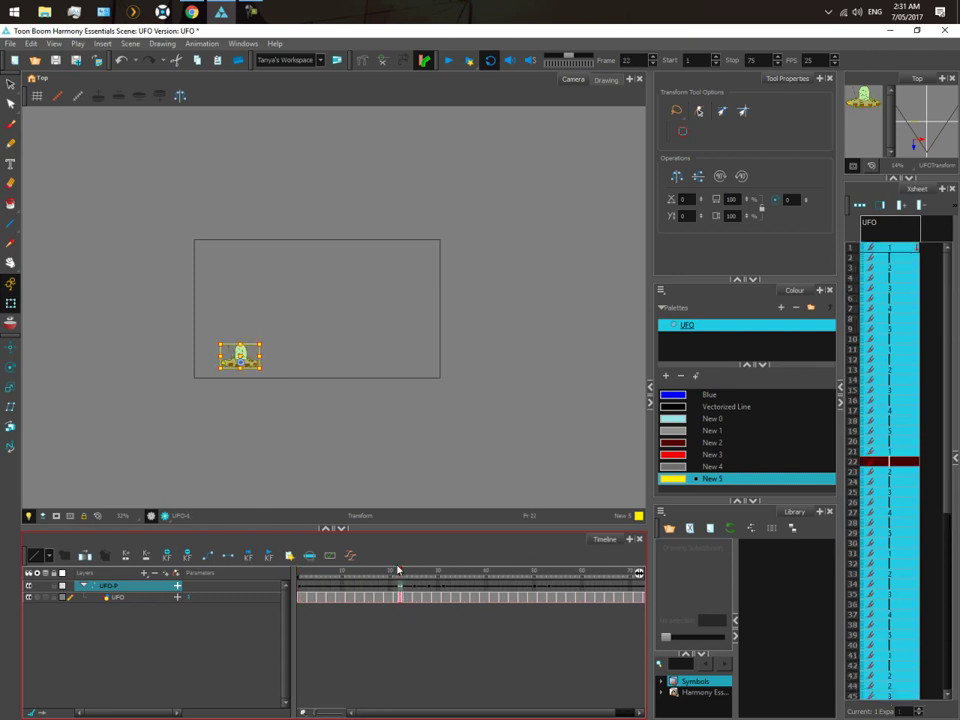
{"action": "left_click_drag", "start_coordinate": [398, 572], "coordinate": [287, 574]}
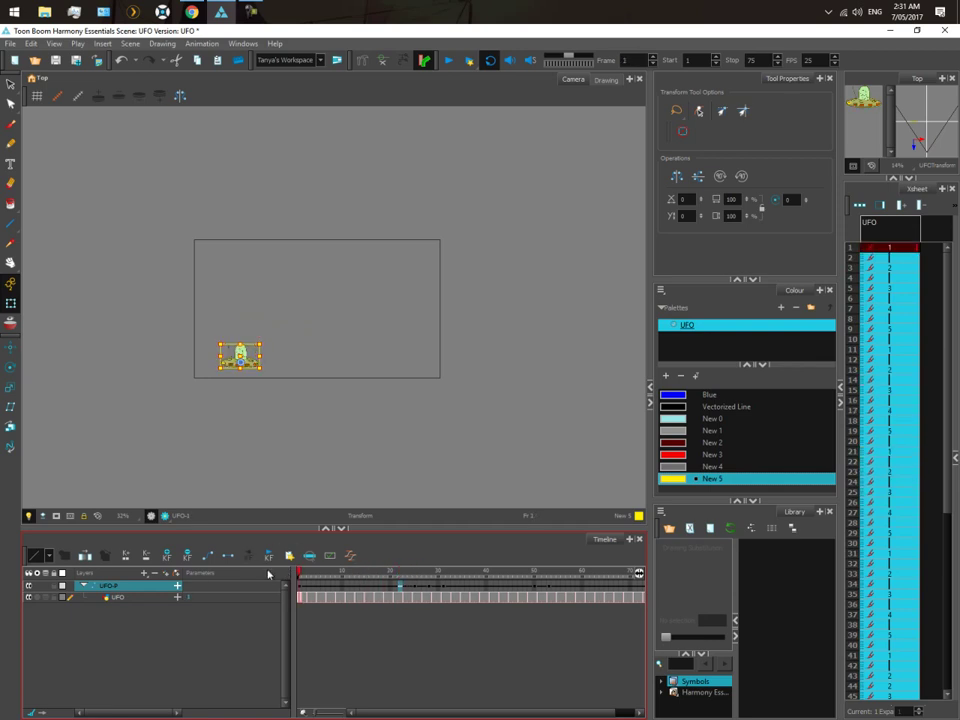
{"action": "left_click", "coordinate": [350, 556]}
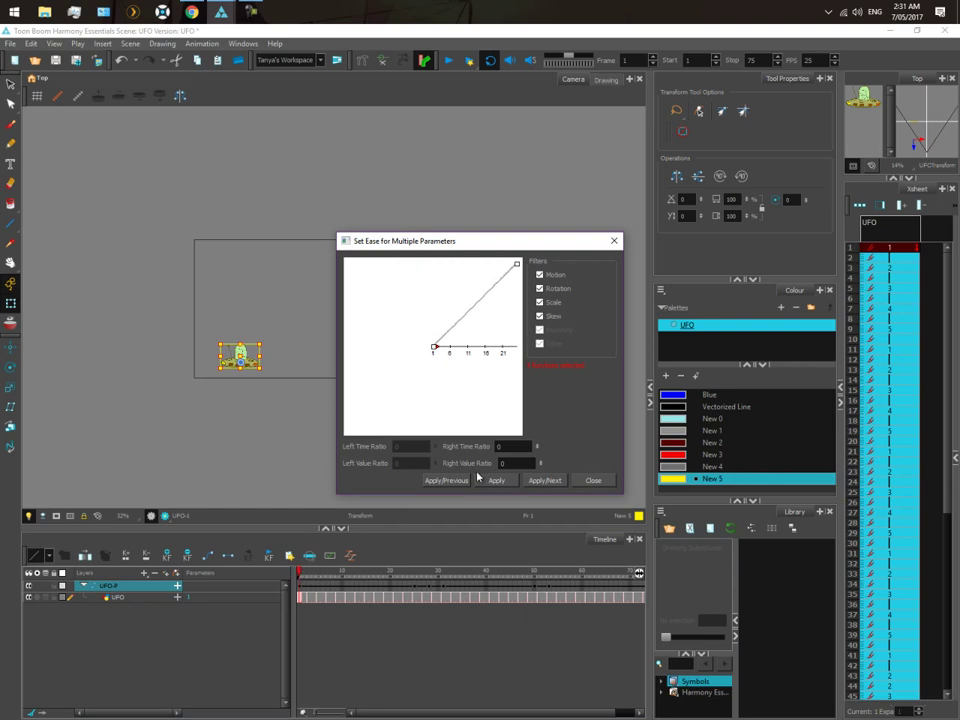
{"action": "left_click", "coordinate": [542, 481]}
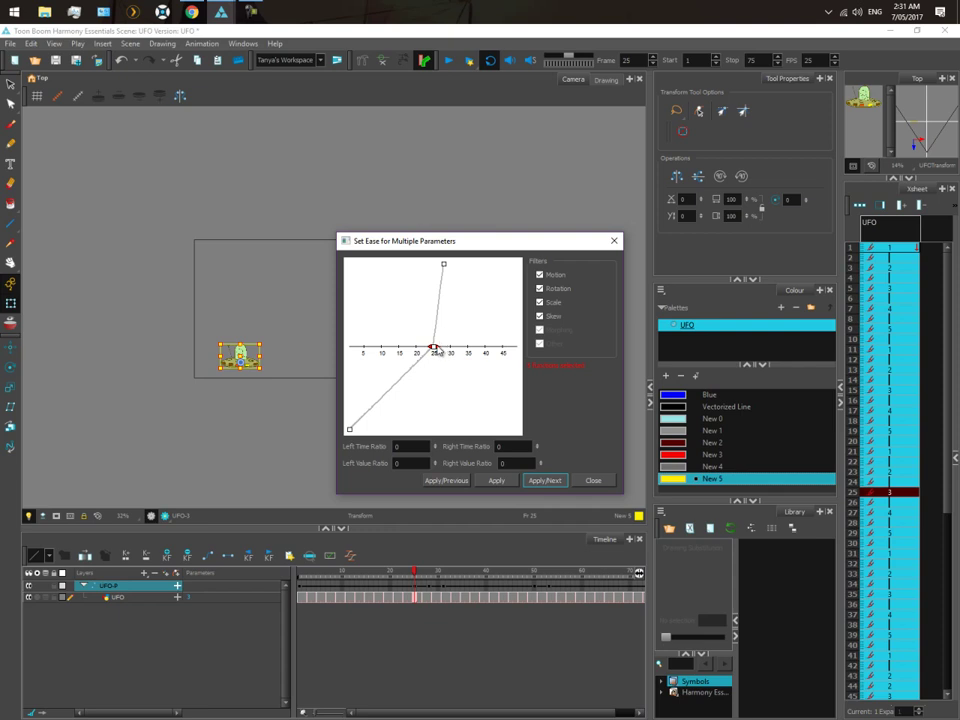
{"action": "left_click_drag", "start_coordinate": [436, 349], "coordinate": [443, 352]}
{"action": "left_click", "coordinate": [540, 481]}
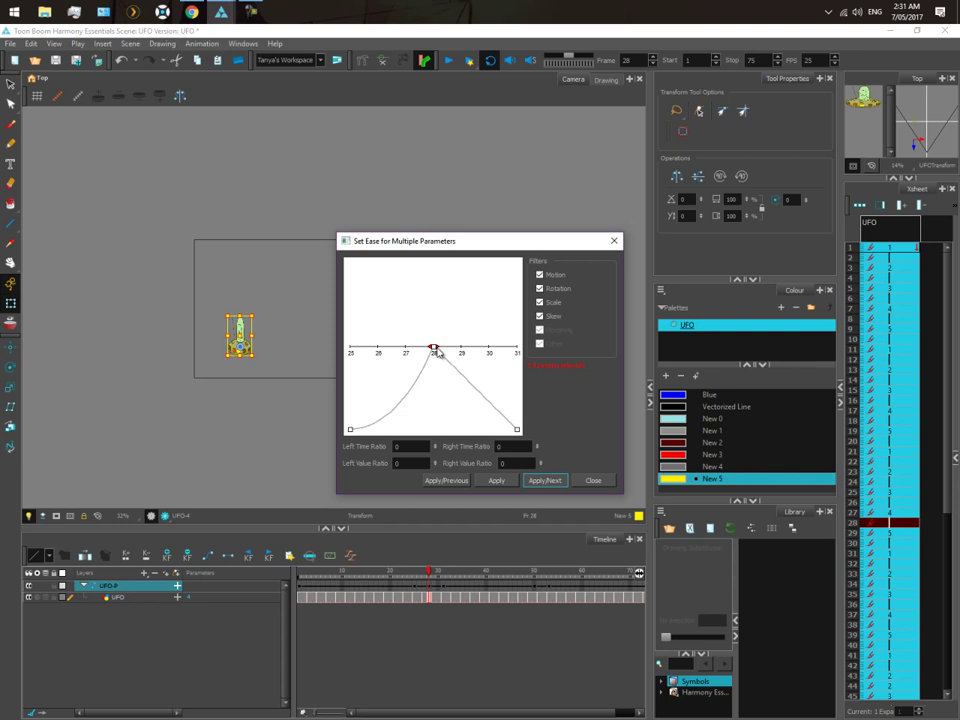
- Set frame 28's right time ratio to 2.88 and right value ratio to 76.09, skip frame 31, and slightly ease out of frame 50
{"action": "left_click_drag", "start_coordinate": [438, 352], "coordinate": [437, 409]}
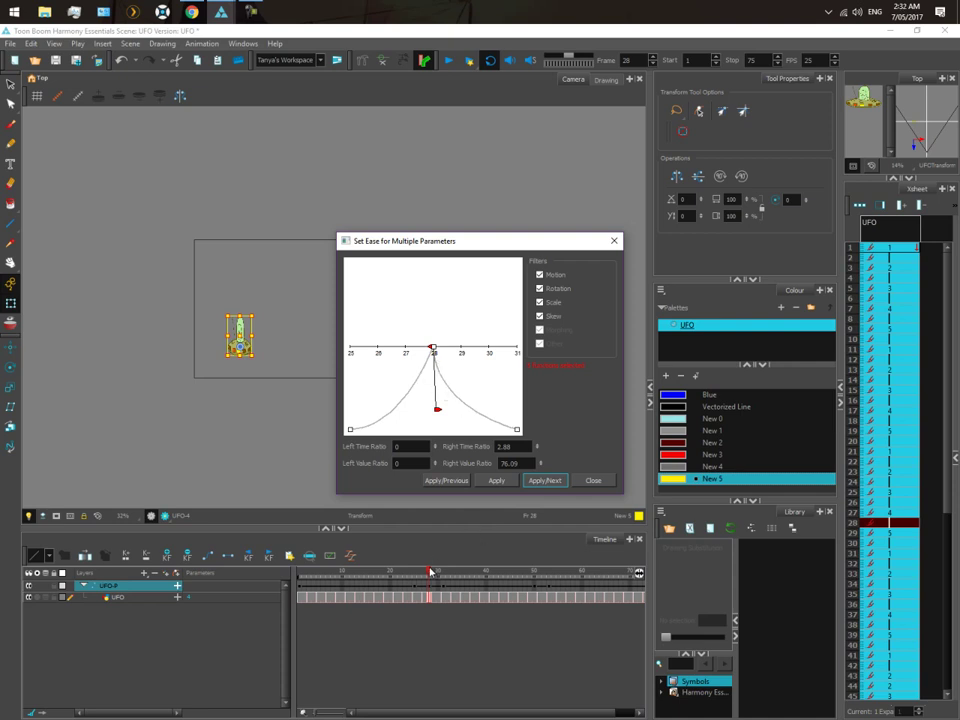
{"action": "left_click", "coordinate": [544, 480]}
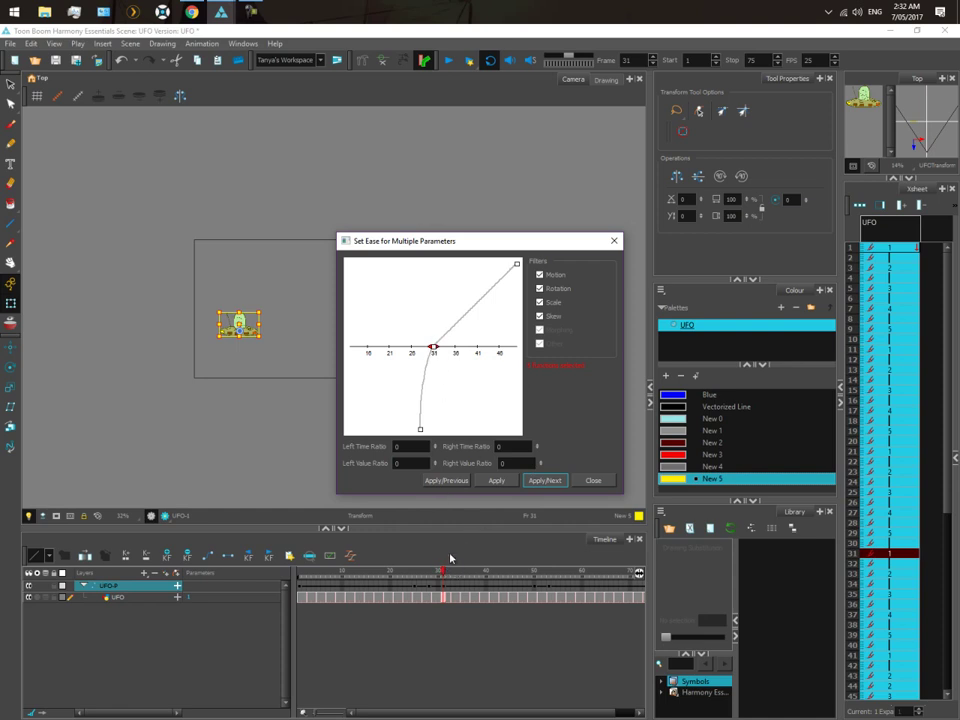
{"action": "left_click", "coordinate": [544, 480]}
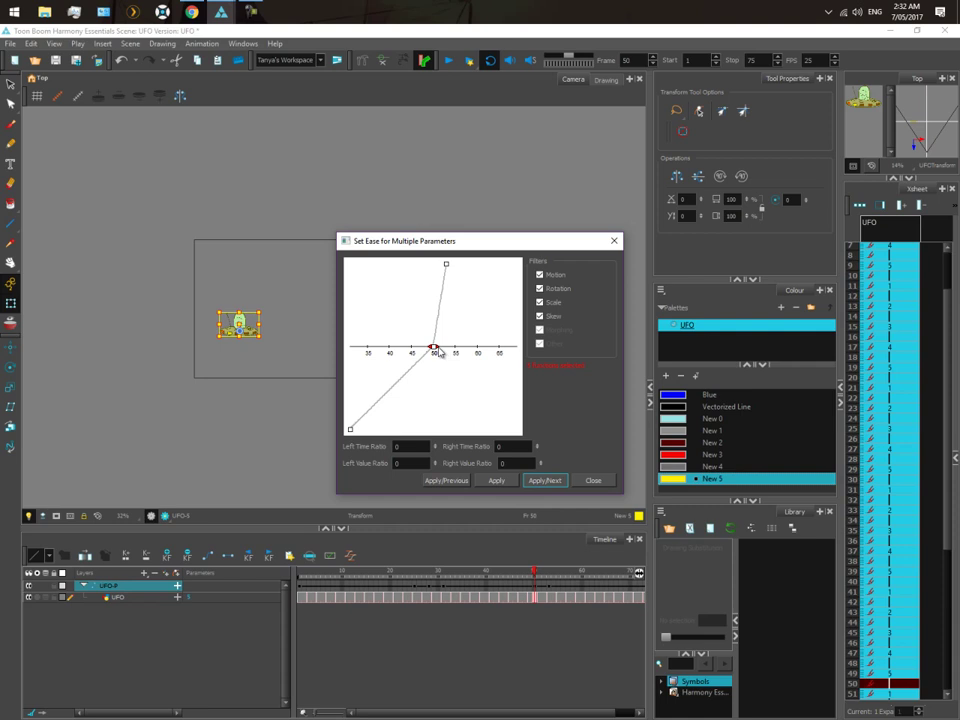
{"action": "left_click_drag", "start_coordinate": [440, 352], "coordinate": [444, 353]}
{"action": "left_click", "coordinate": [548, 481]}
- At frame 53, set left ease ratios of 42.21 time and 2.17 value, right ratios of 77.7 and 0.72, and play the animation
{"action": "left_click_drag", "start_coordinate": [461, 268], "coordinate": [424, 265]}
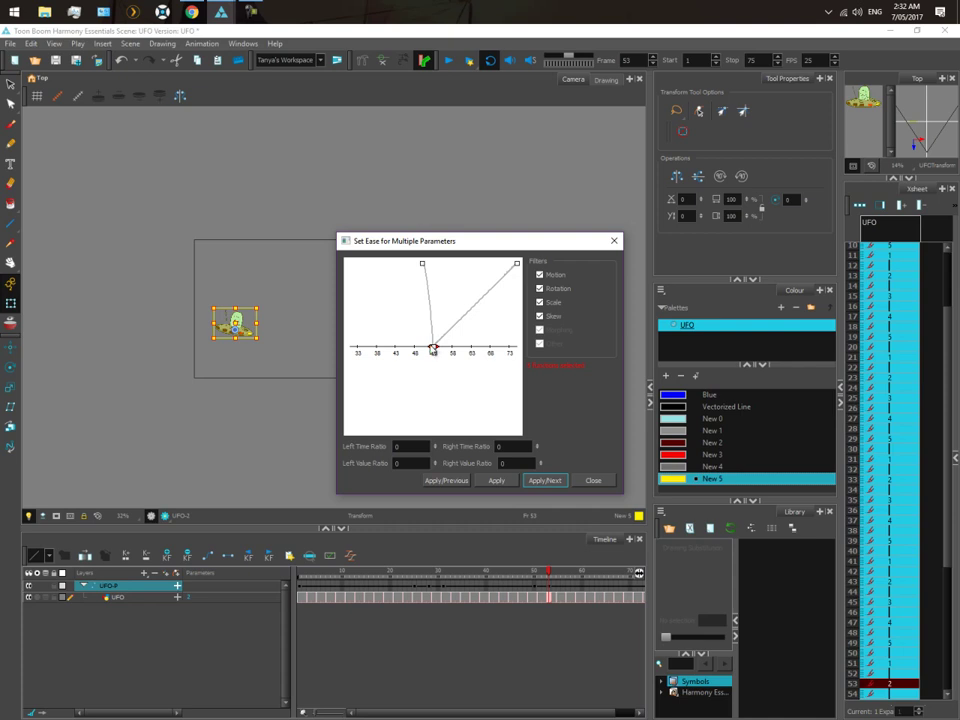
{"action": "left_click_drag", "start_coordinate": [432, 347], "coordinate": [432, 348]}
{"action": "left_click_drag", "start_coordinate": [437, 350], "coordinate": [500, 349]}
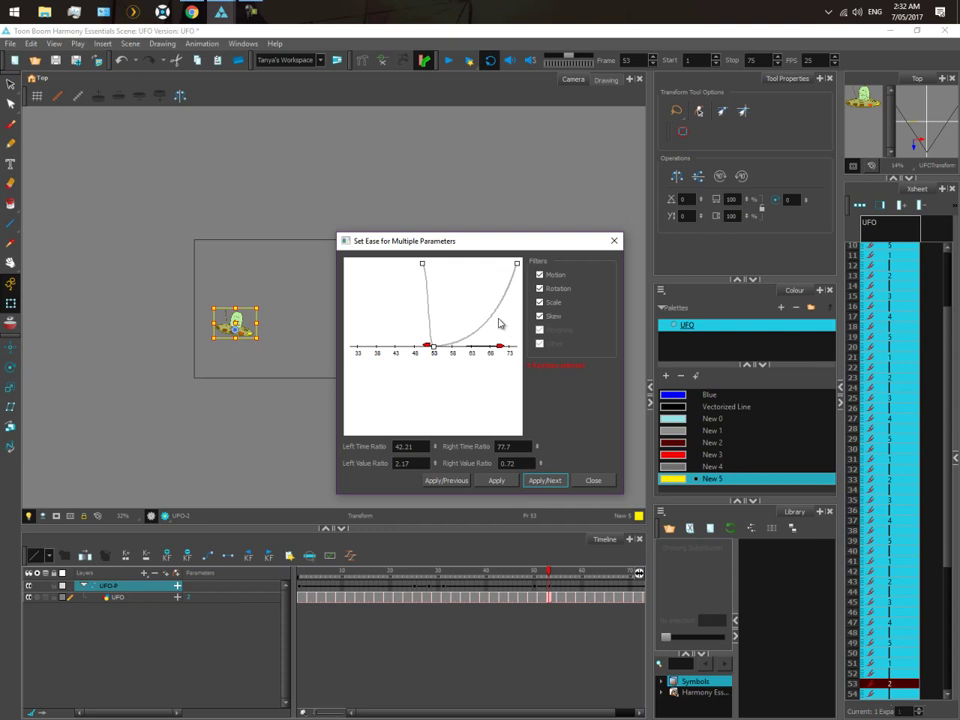
{"action": "left_click", "coordinate": [540, 483]}
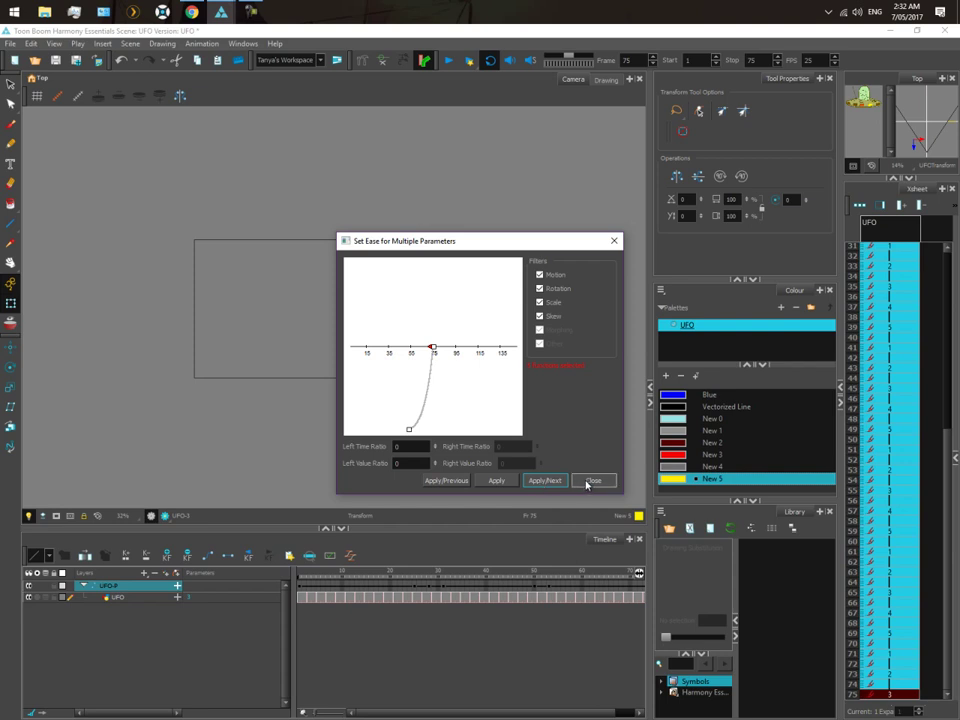
{"action": "left_click", "coordinate": [541, 481]}
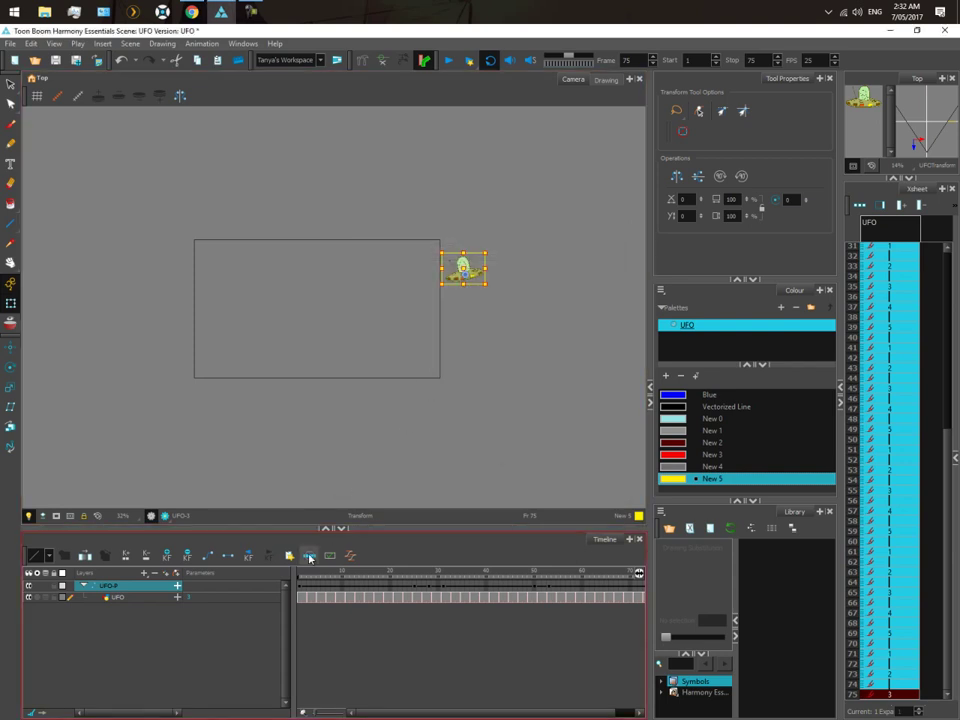
{"action": "left_click", "coordinate": [445, 64]}
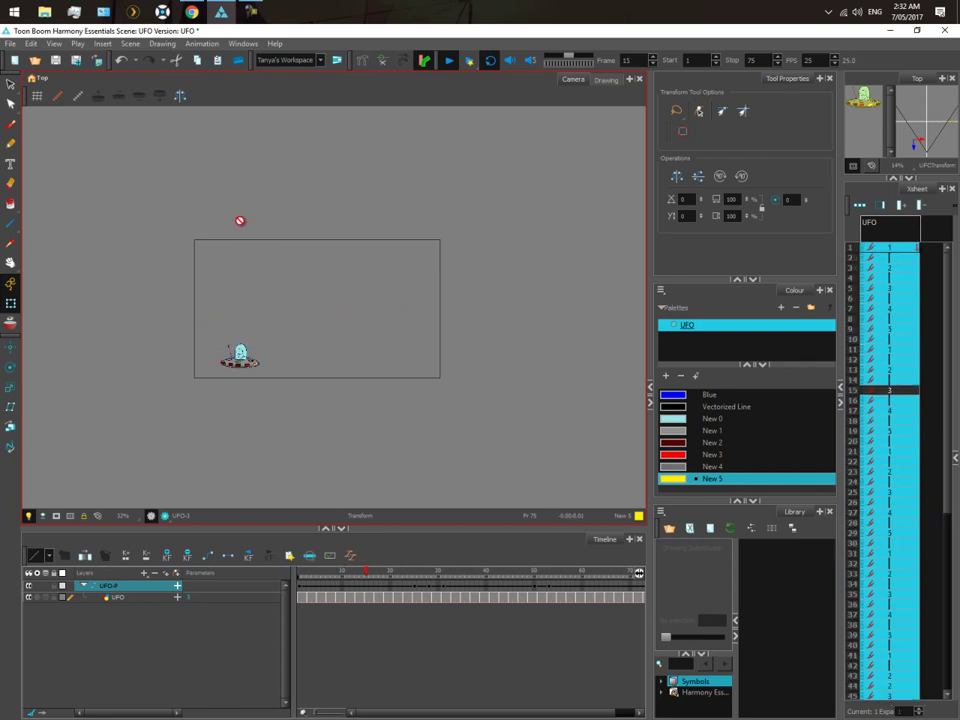
{"action": "left_click_drag", "start_coordinate": [369, 568], "coordinate": [621, 574]}
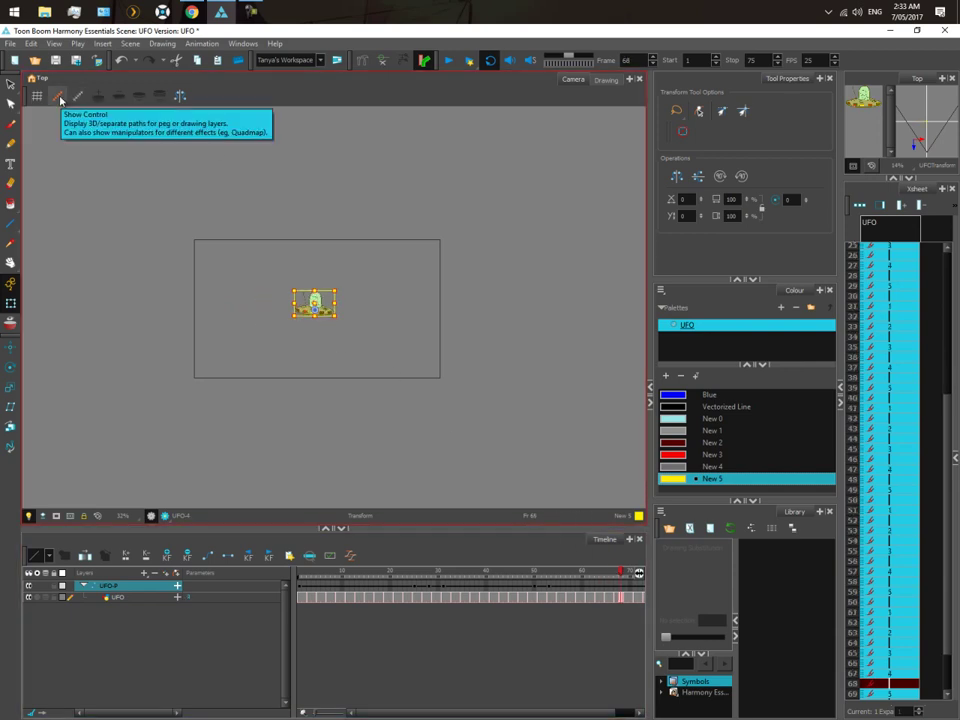
- Show the peg's motion path, add a control point midway along the exit path, and pull it slightly down into a curve
{"action": "left_click", "coordinate": [60, 100]}
{"action": "scroll", "coordinate": [370, 323], "scroll_direction": "up", "scroll_amount": 1}
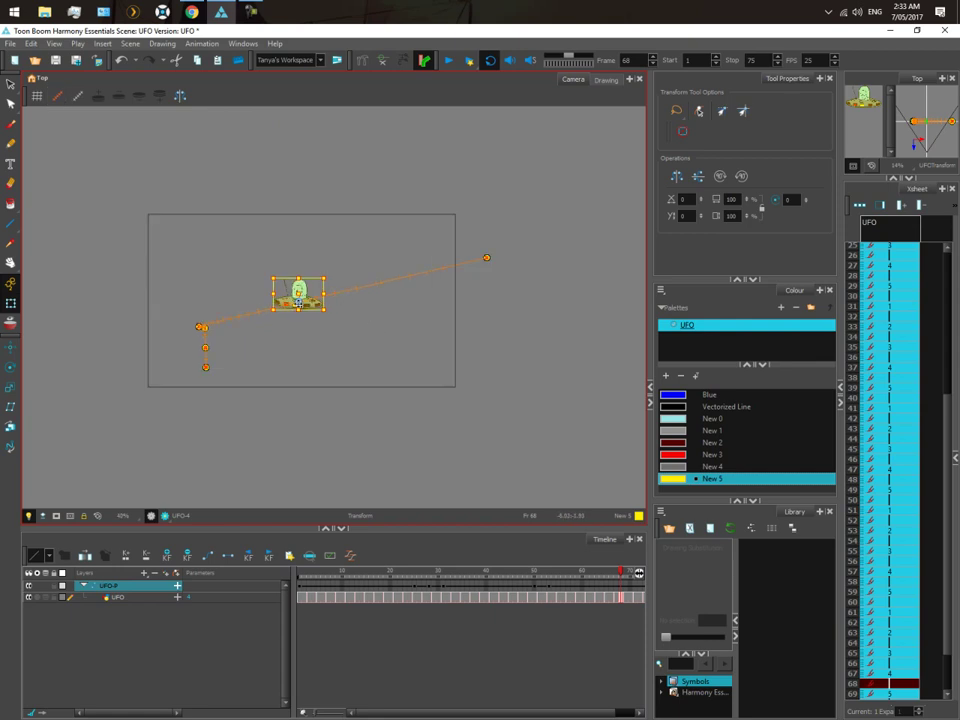
{"action": "left_click_drag", "start_coordinate": [620, 573], "coordinate": [490, 543]}
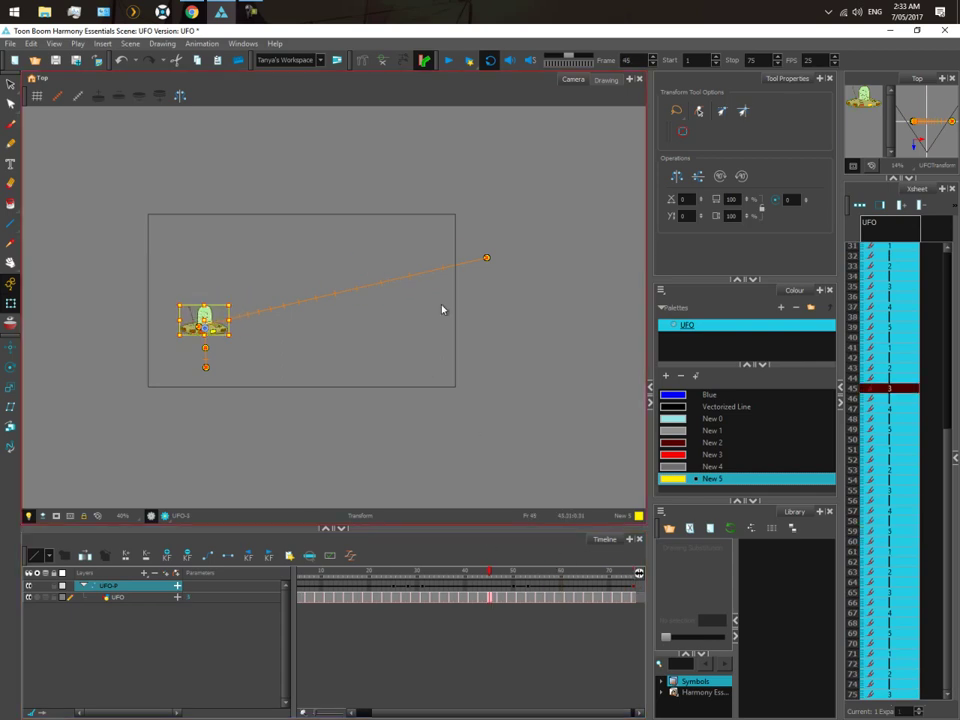
{"action": "left_click", "coordinate": [334, 296]}
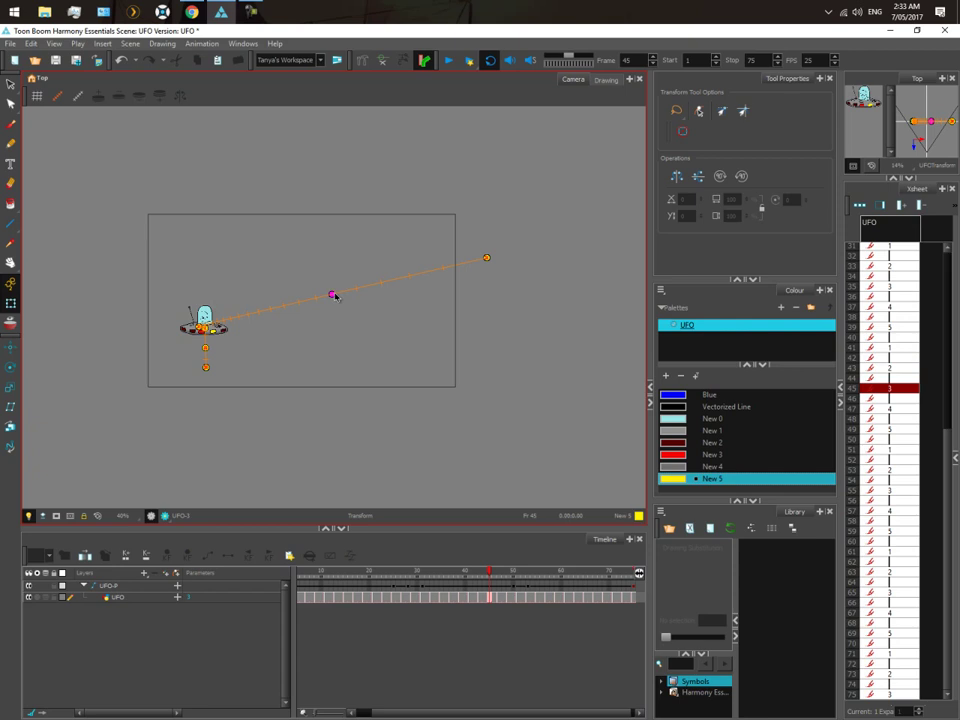
{"action": "left_click_drag", "start_coordinate": [334, 296], "coordinate": [338, 309]}
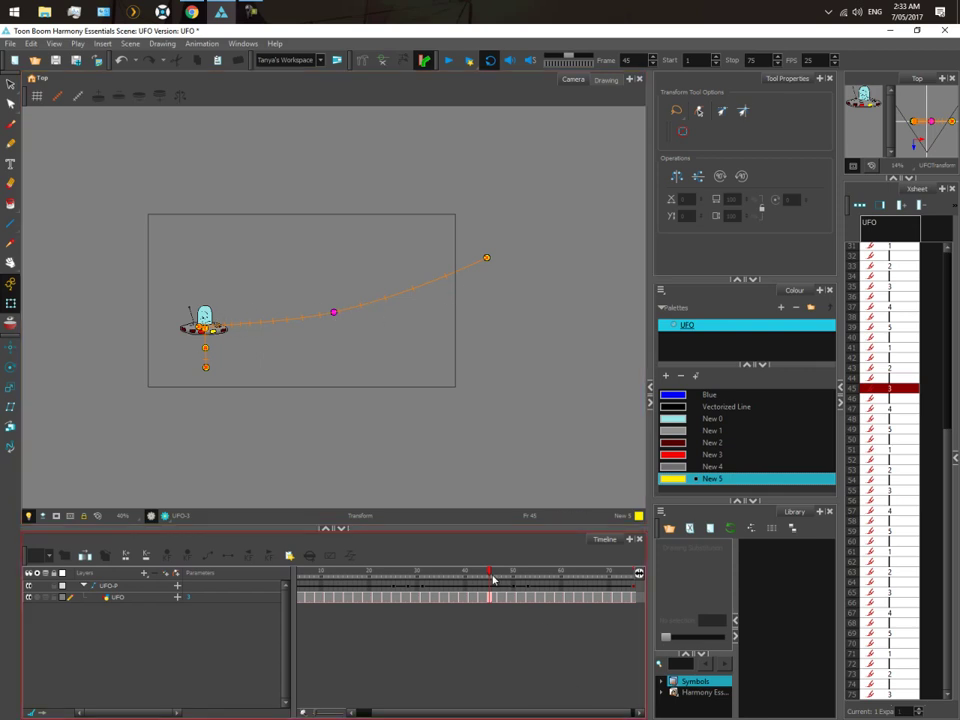
{"action": "left_click_drag", "start_coordinate": [489, 573], "coordinate": [305, 580]}
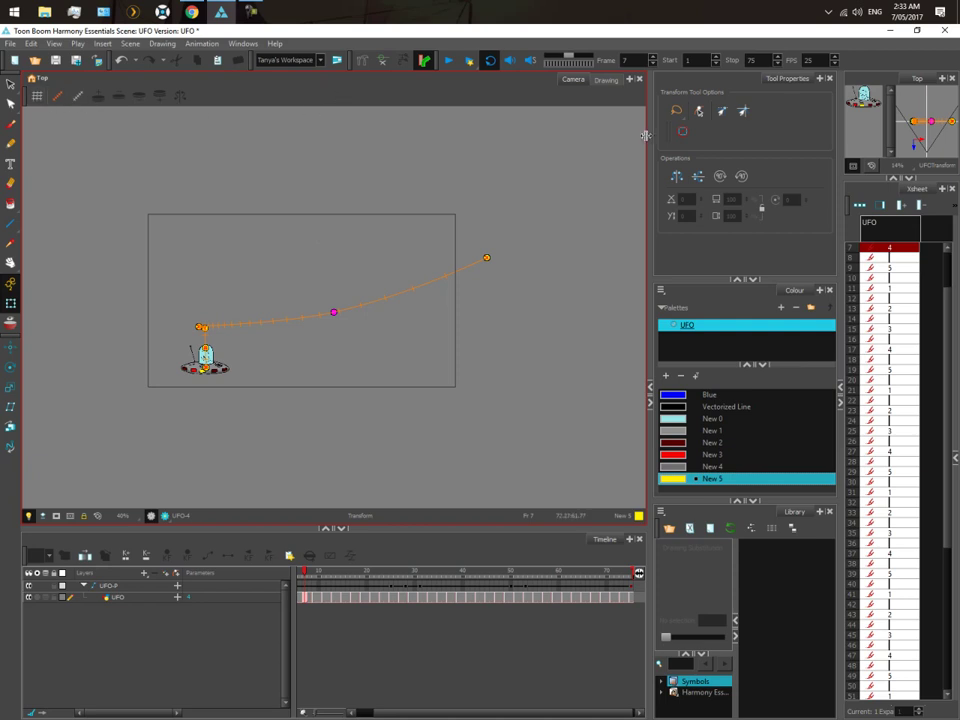
- Deselect the drawing, lock the UFO-P and UFO layers, and scrub through the animation from frame 1
{"action": "scroll", "coordinate": [362, 272], "scroll_direction": "down", "scroll_amount": 2}
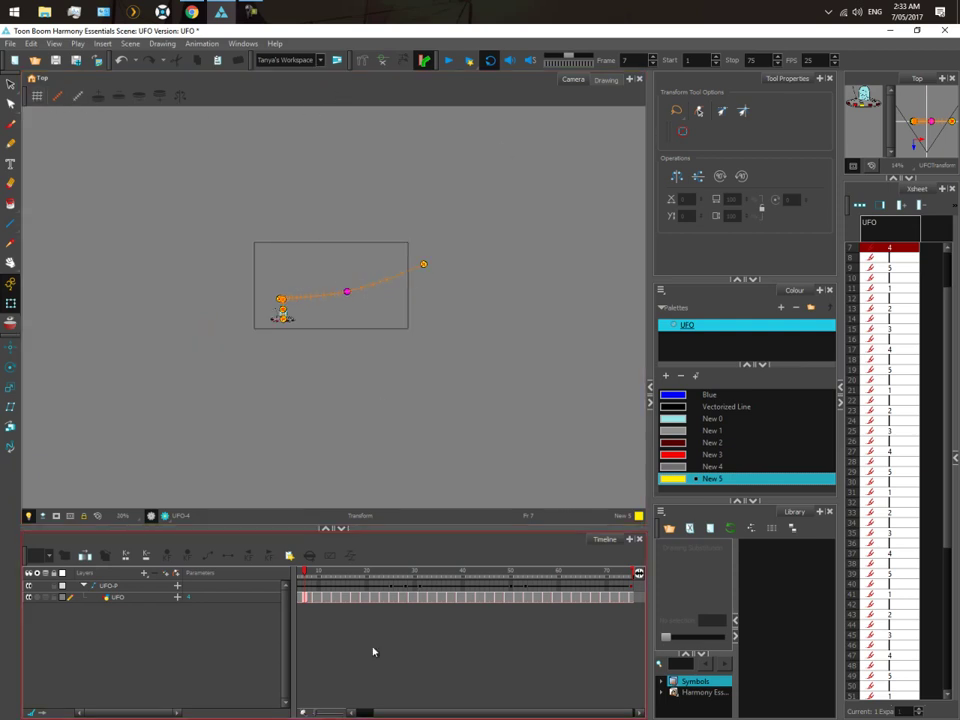
{"action": "left_click", "coordinate": [114, 597]}
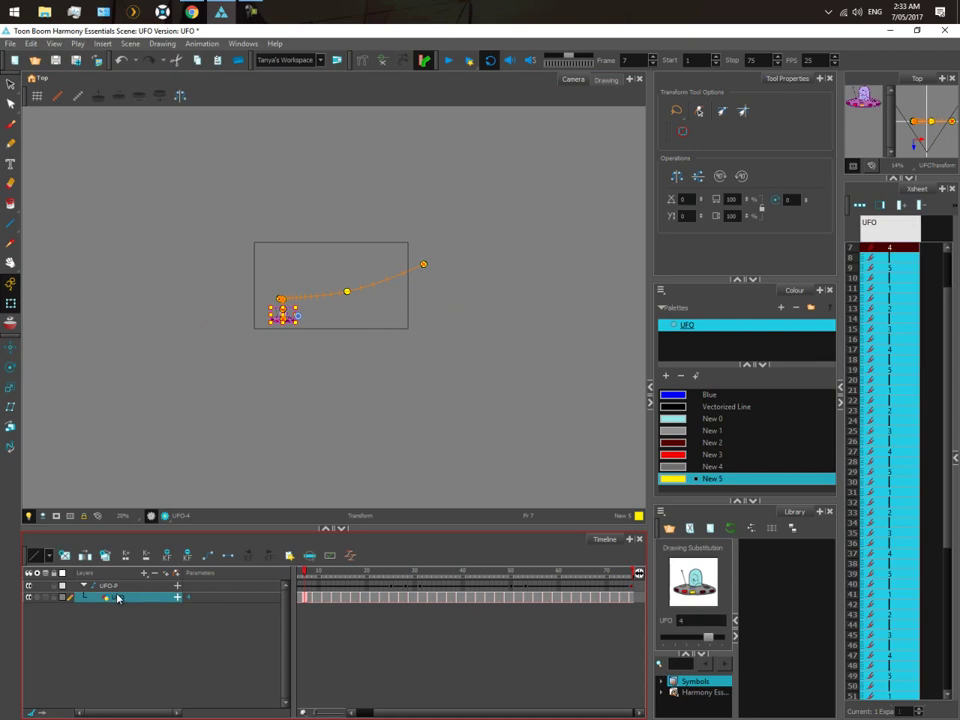
{"action": "left_click", "coordinate": [110, 604]}
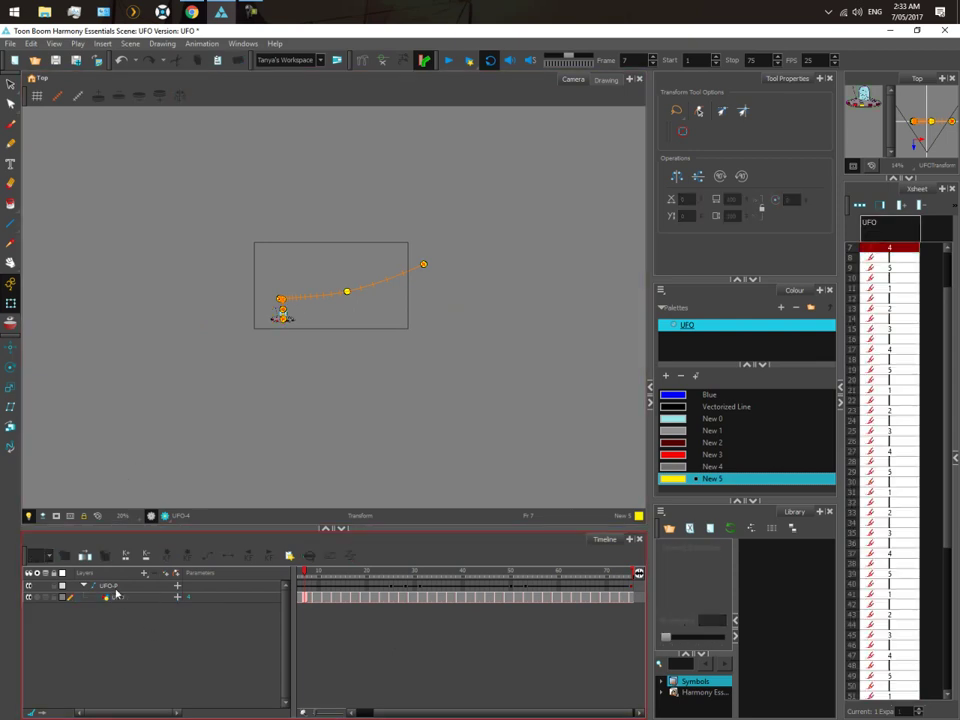
{"action": "left_click", "coordinate": [53, 586]}
{"action": "left_click", "coordinate": [54, 597]}
{"action": "left_click_drag", "start_coordinate": [315, 574], "coordinate": [298, 590]}
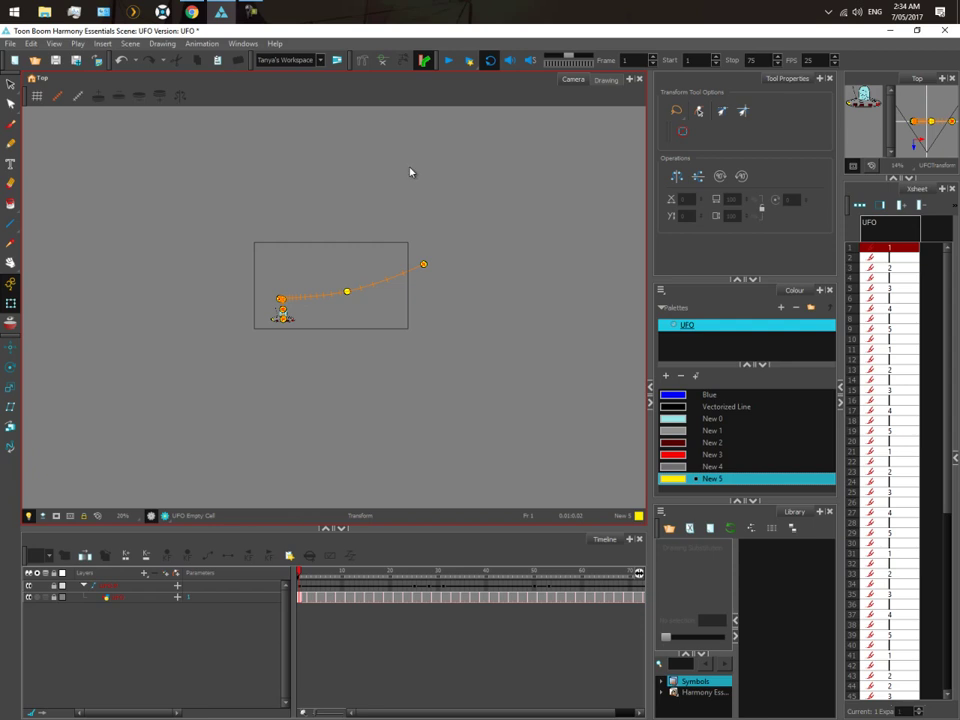
{"action": "scroll", "coordinate": [270, 369], "scroll_direction": "up", "scroll_amount": 1}
{"action": "scroll", "coordinate": [176, 289], "scroll_direction": "up", "scroll_amount": 4}
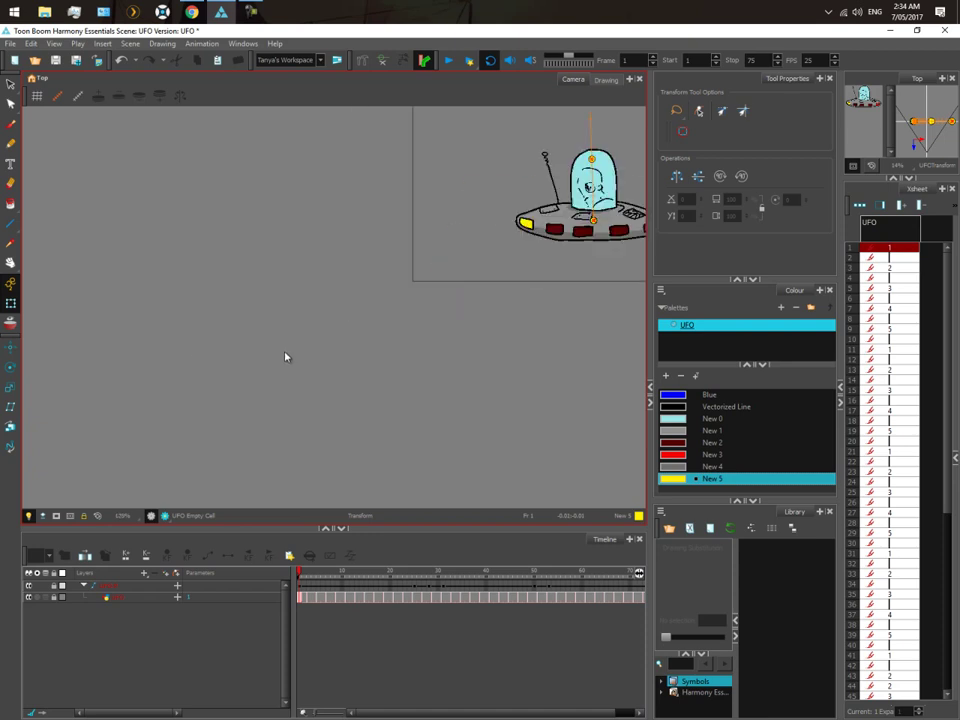
{"action": "scroll", "coordinate": [515, 236], "scroll_direction": "down", "scroll_amount": 1}
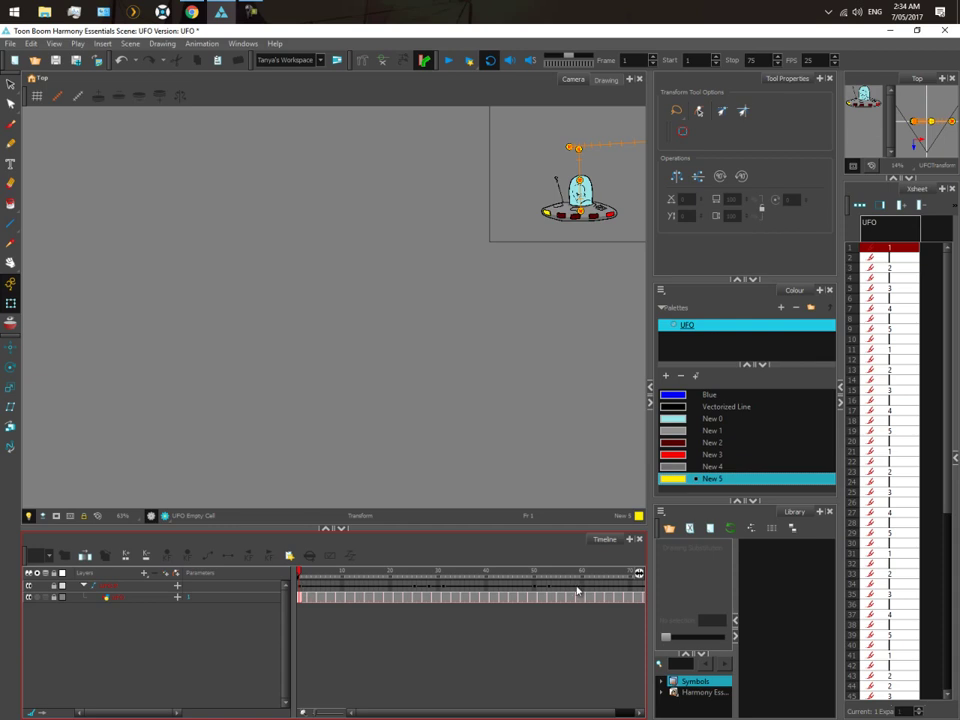
{"action": "left_click_drag", "start_coordinate": [333, 575], "coordinate": [632, 574]}
{"action": "left_click_drag", "start_coordinate": [409, 540], "coordinate": [532, 547]}
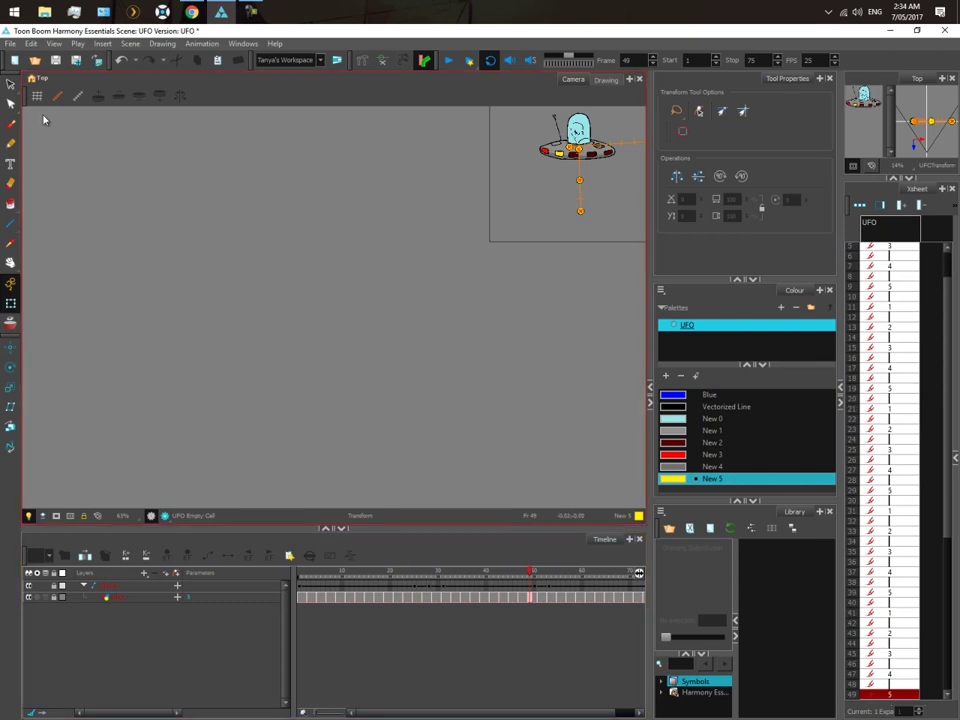
- Save the UFO scene
{"action": "left_click", "coordinate": [10, 44]}
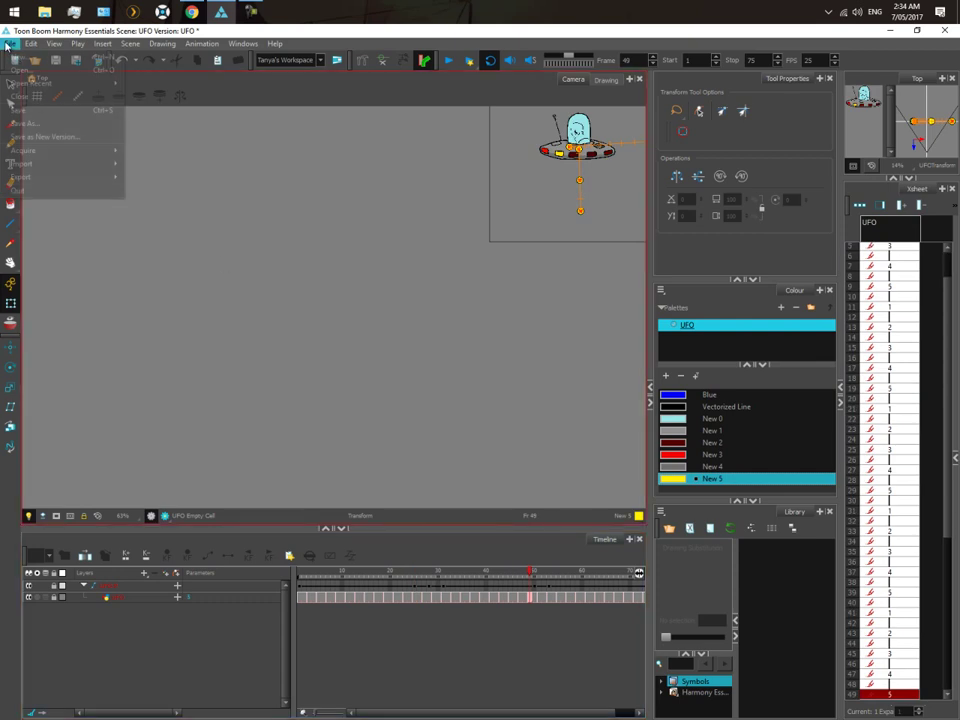
{"action": "left_click", "coordinate": [30, 110]}
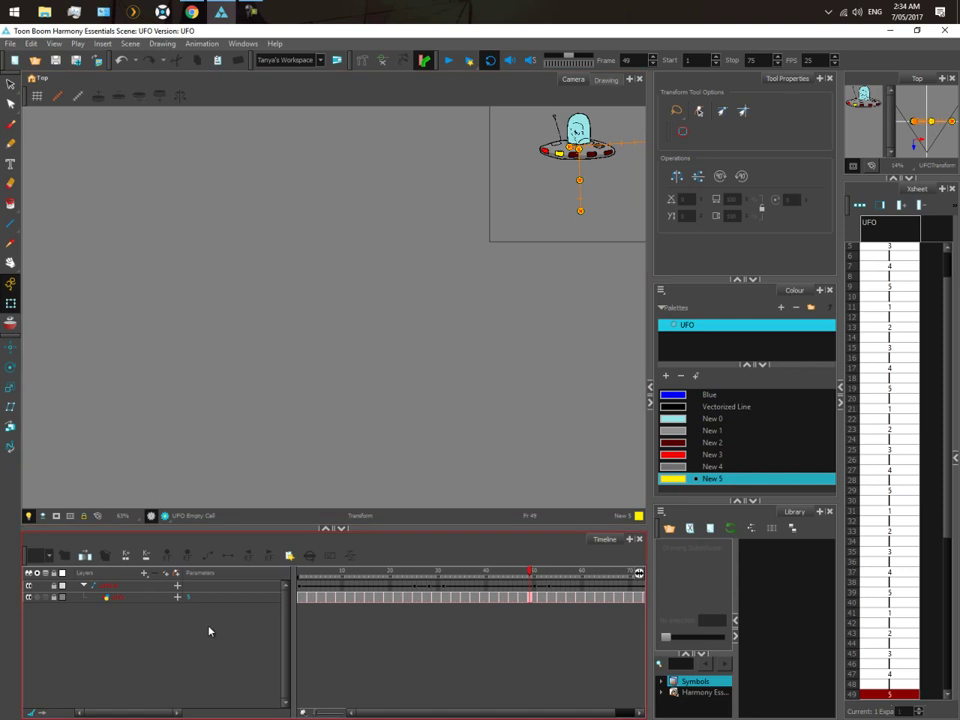
{"action": "left_click", "coordinate": [252, 11]}
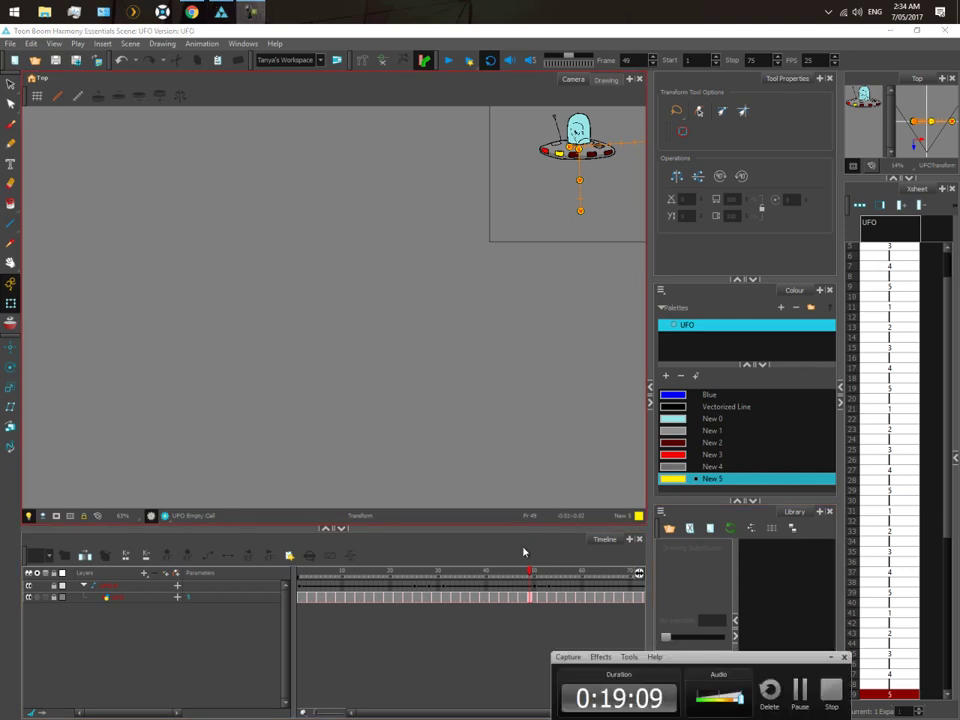